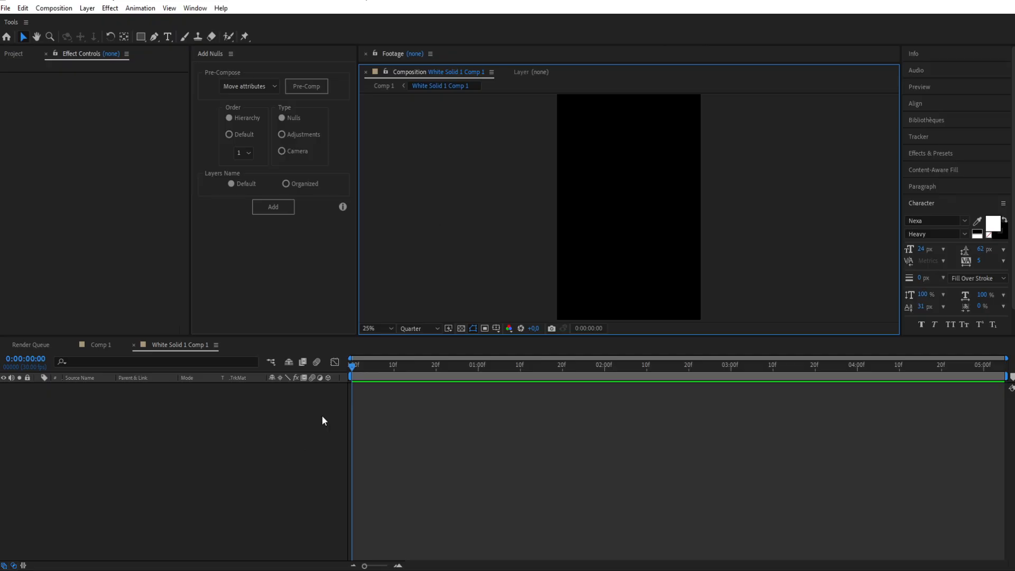
Step: Add a new white solid layer to the empty composition
mouse_move(368, 423)
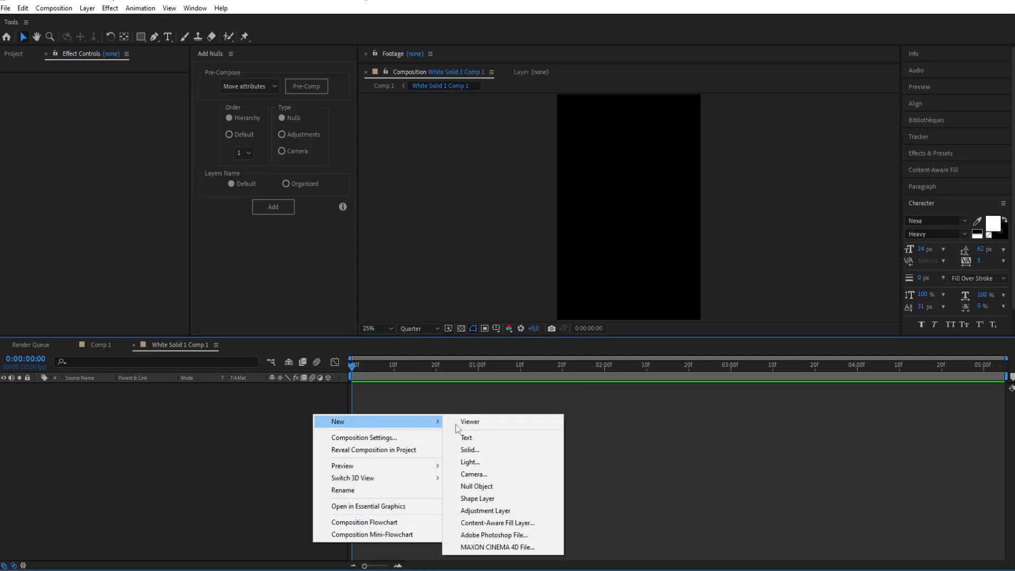
left_click(481, 454)
left_click(461, 353)
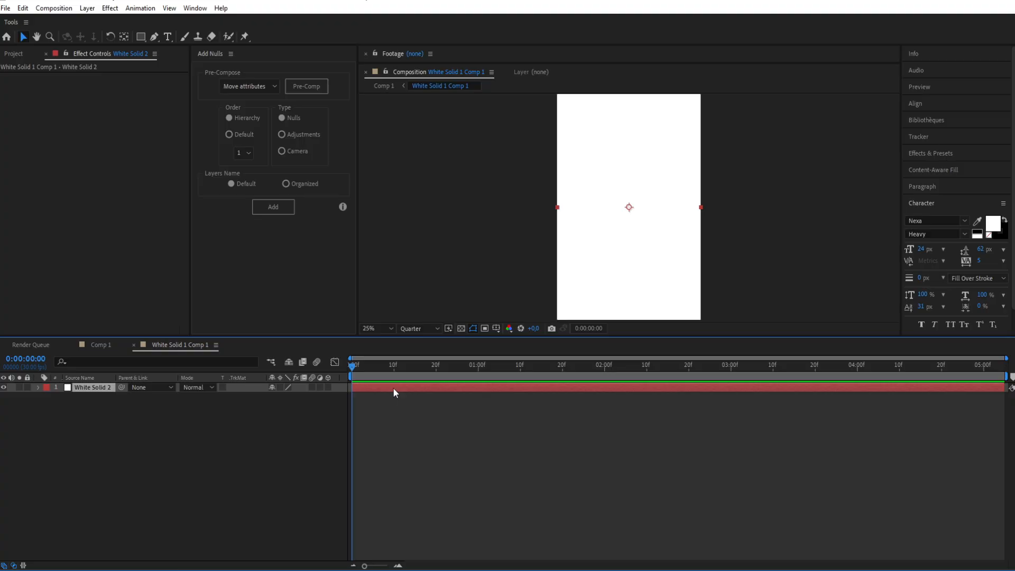
Step: Apply the 4-Color Gradient effect to the white solid
key("ctrl+space")
type("4")
key("Return")
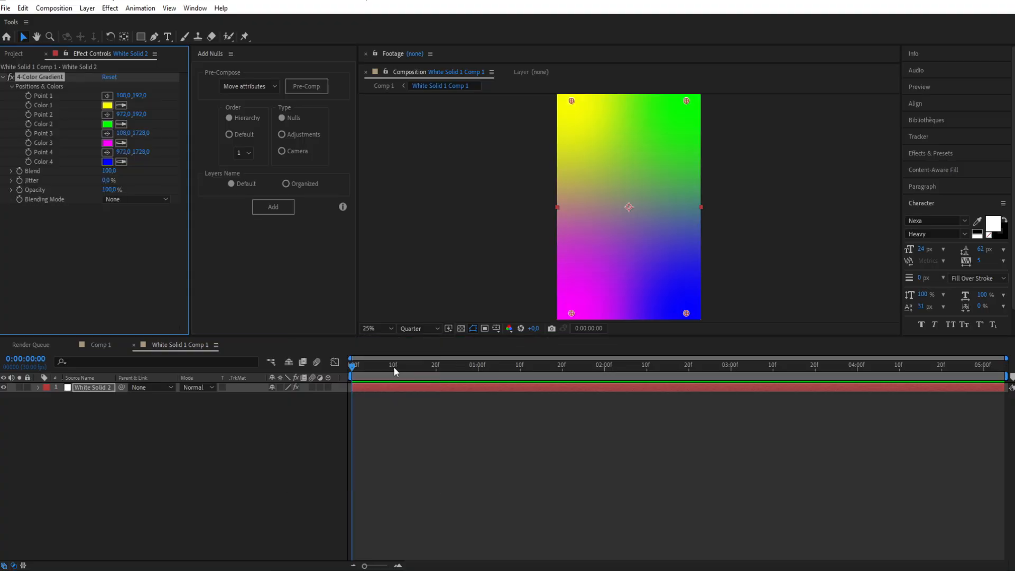
left_click(468, 233)
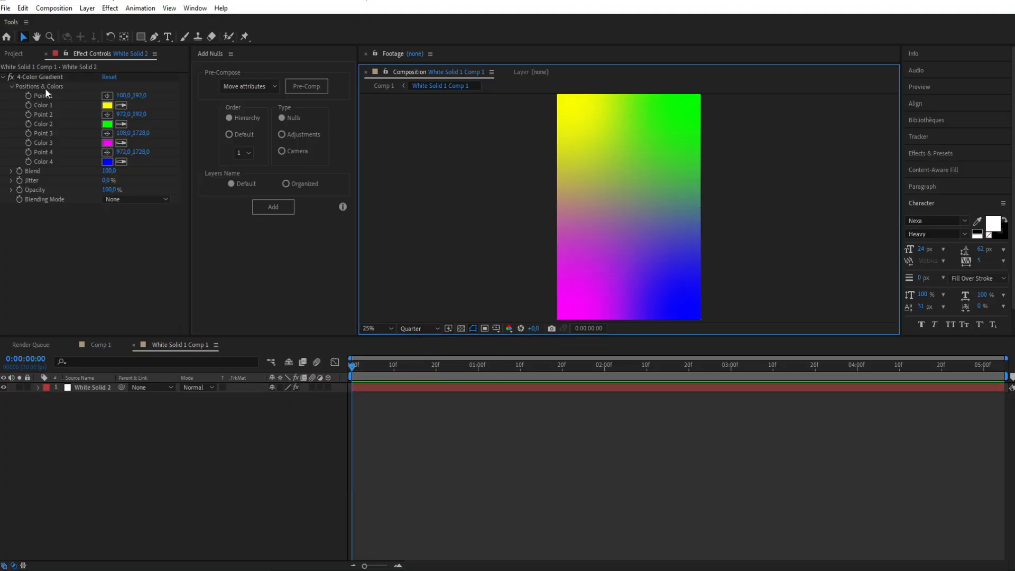
Step: Recolour the background gradient with dark red for Colors 1 and 4 and near-black for Colors 2 and 3, and set Blend to 40
left_click(107, 106)
left_click(196, 241)
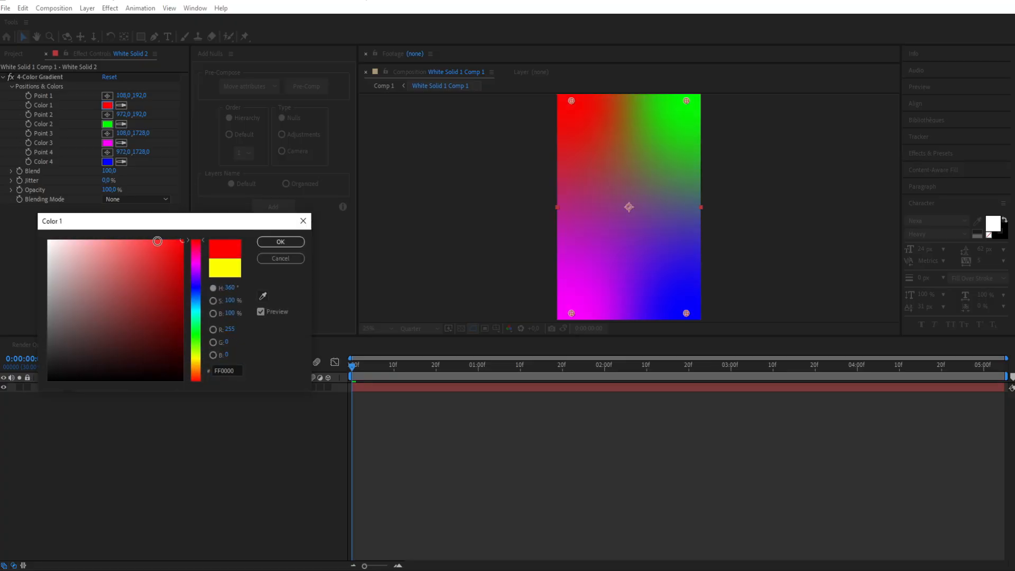
left_click(281, 242)
left_click(107, 123)
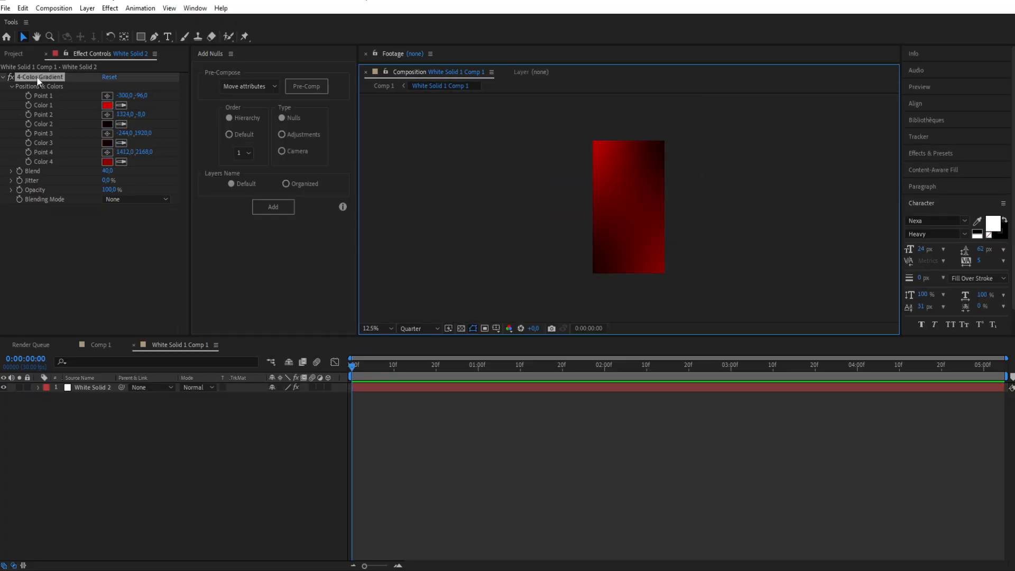
left_click(37, 76)
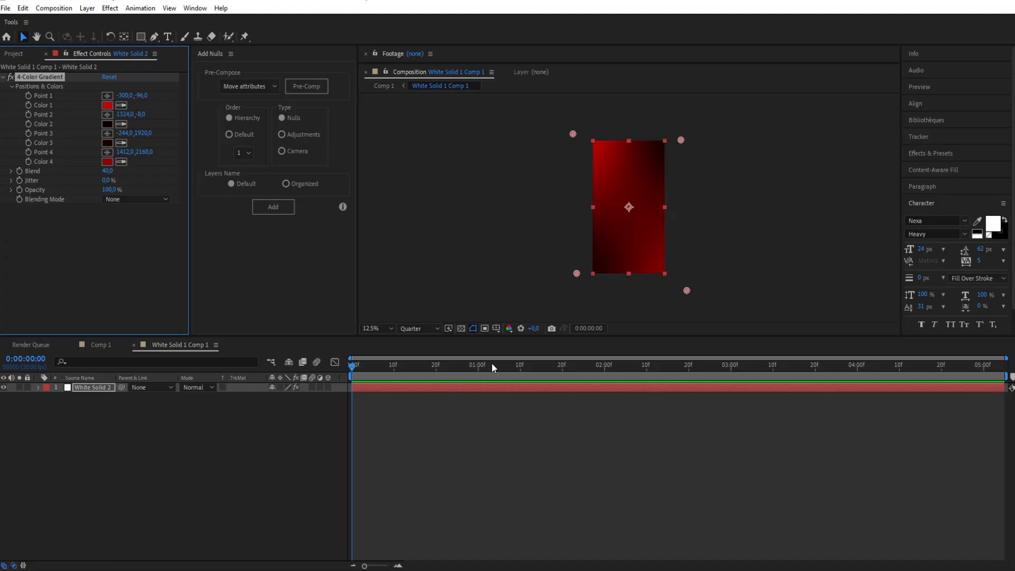
Step: Move the background gradient's Point 1 to about -652, -672 and Point 4 to about 1732, 2728, well outside the frame
left_click(458, 389)
key("comma")
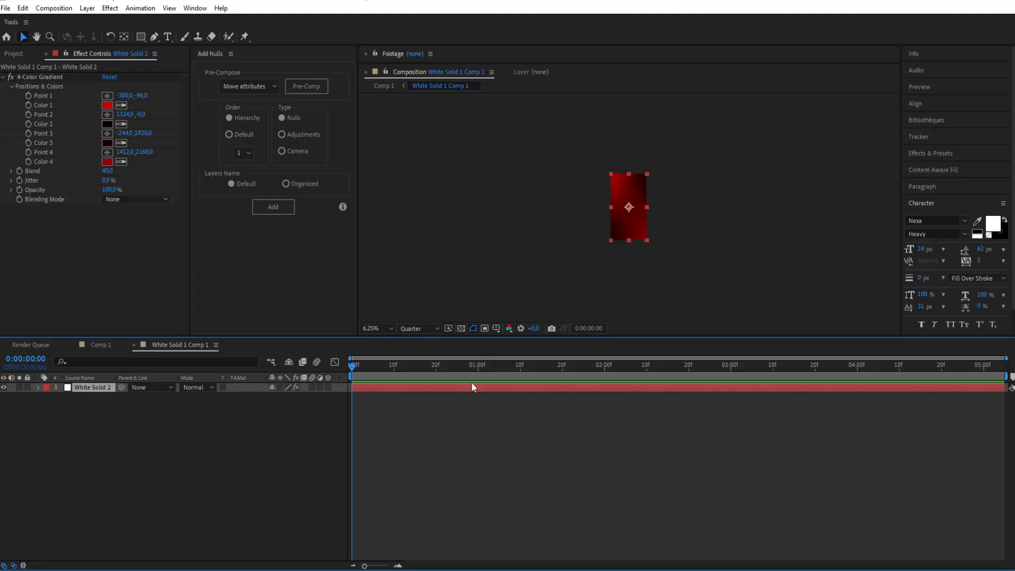
left_click(90, 77)
left_click_drag(600, 170, 589, 150)
left_click_drag(666, 268, 669, 269)
left_click(552, 214)
key("period")
key("period")
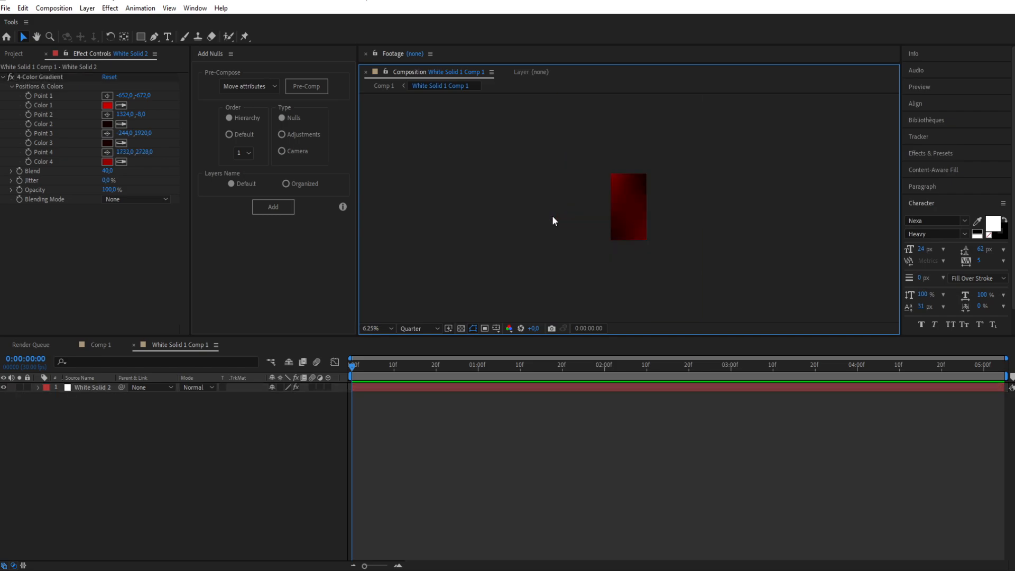
key("comma")
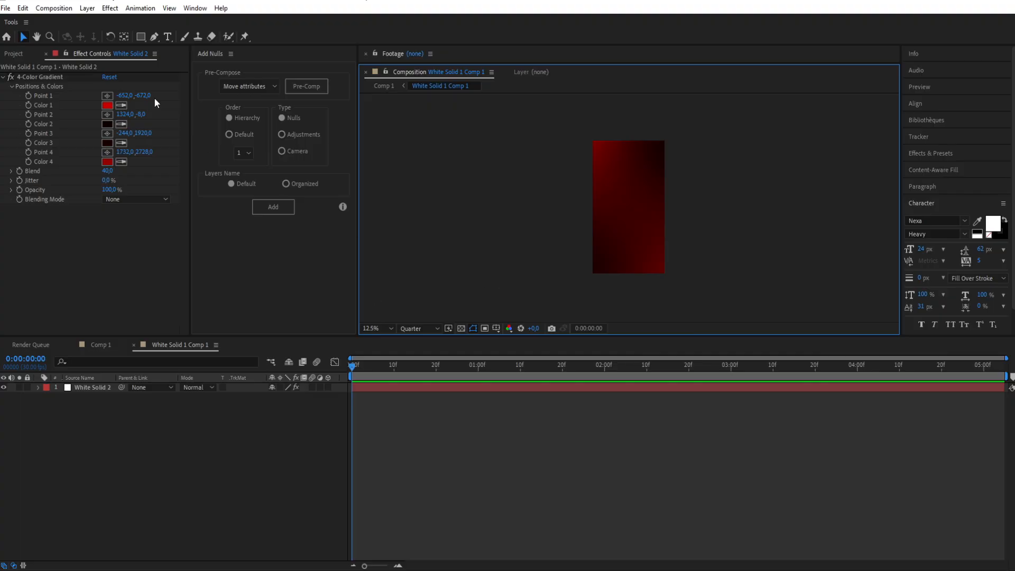
Step: Draw a small rounded square near the centre of the frame as a new shape layer and rotate it 45°
left_click(416, 469)
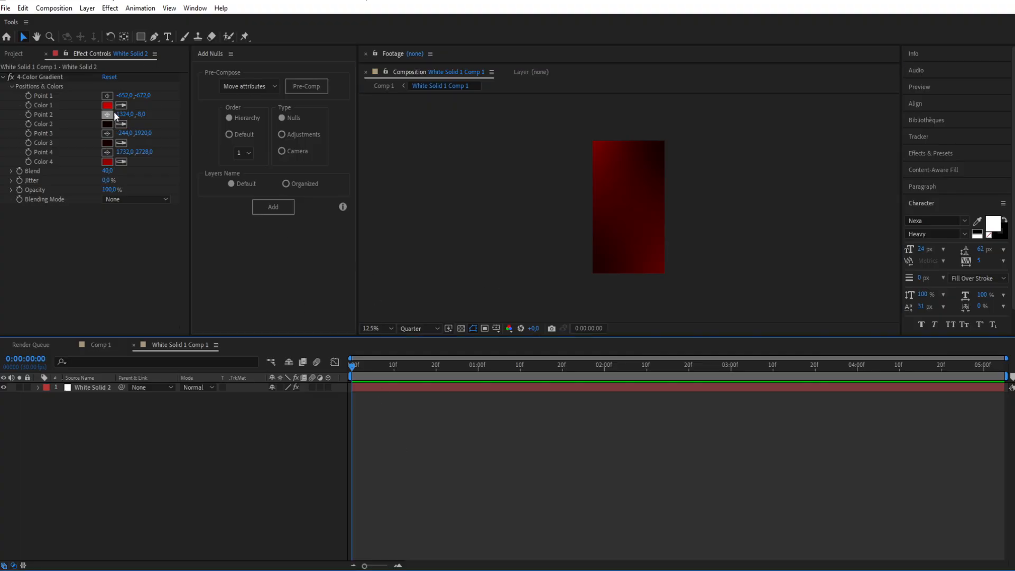
left_click_drag(142, 36, 176, 57)
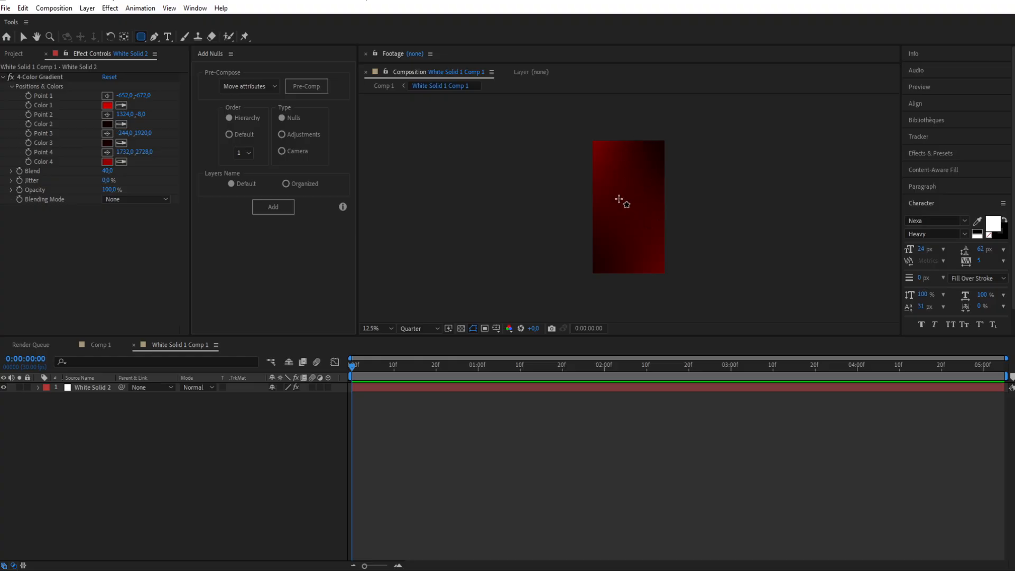
left_click_drag(619, 199, 639, 218)
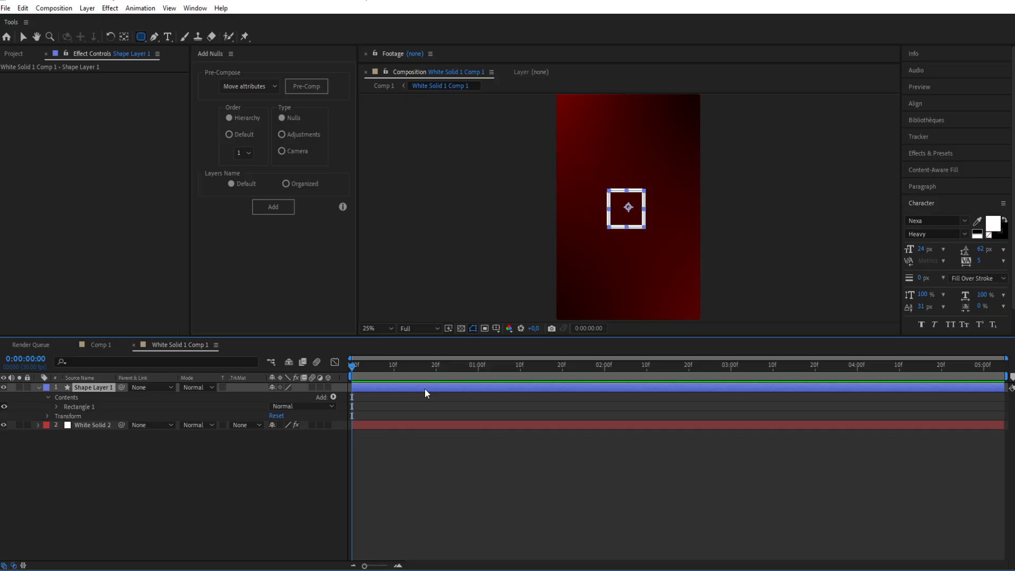
key("r")
left_click(286, 397)
type("45")
key("Return")
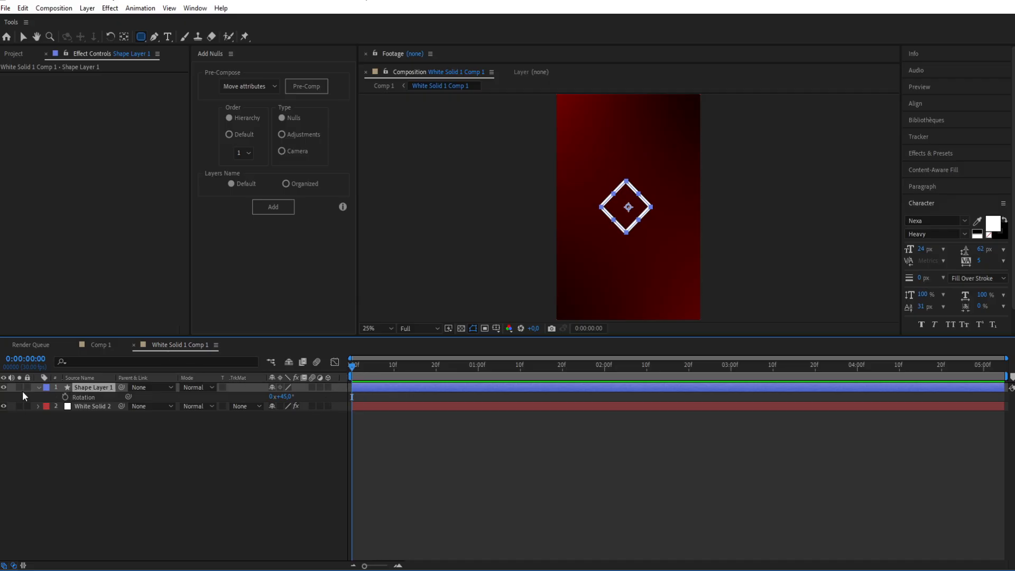
Step: Show the fill and hide the stroke of the diamond's rectangle shape
left_click(39, 388)
left_click(40, 387)
left_click(45, 407)
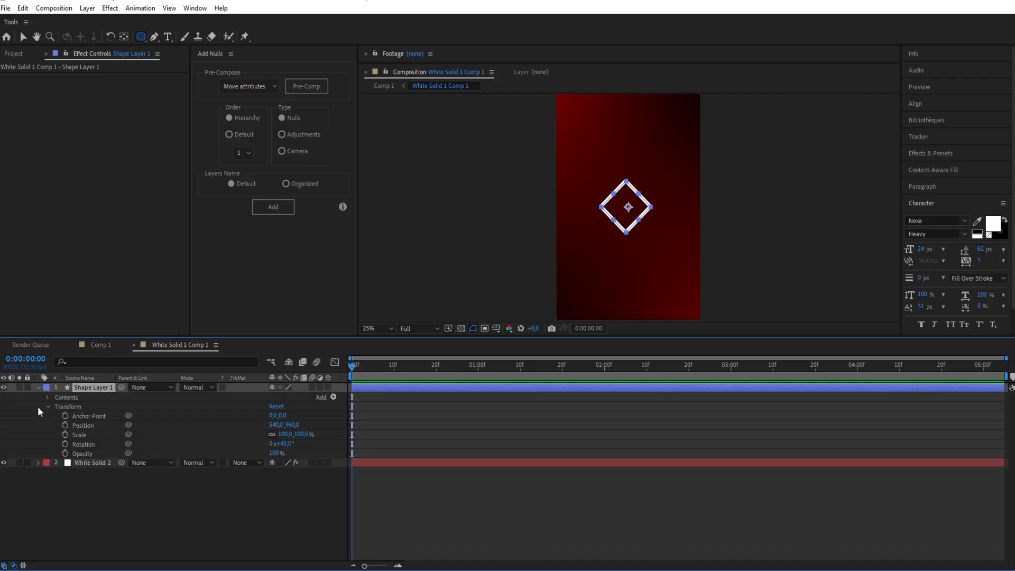
left_click(49, 407)
left_click(48, 397)
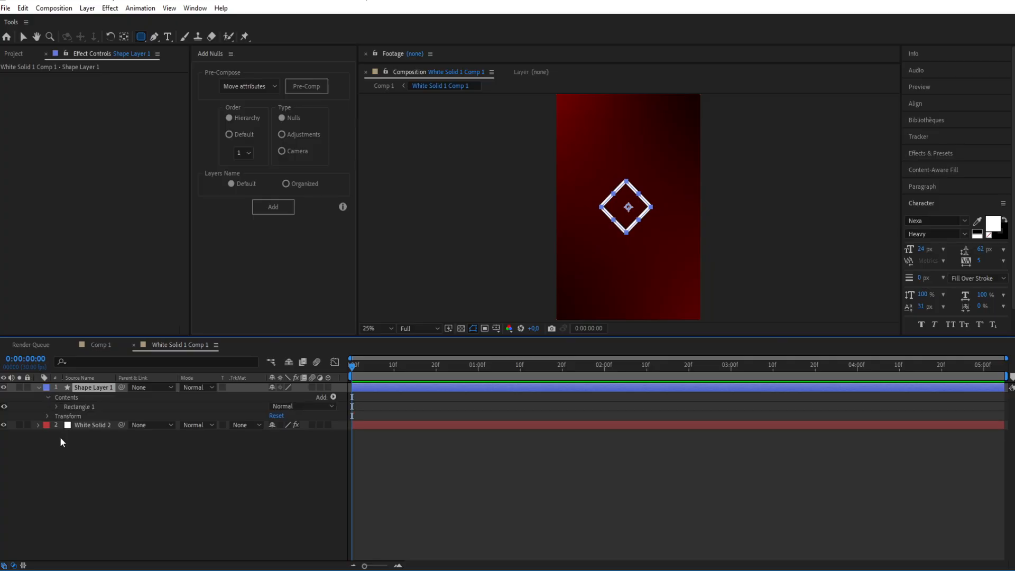
left_click(56, 407)
left_click(4, 435)
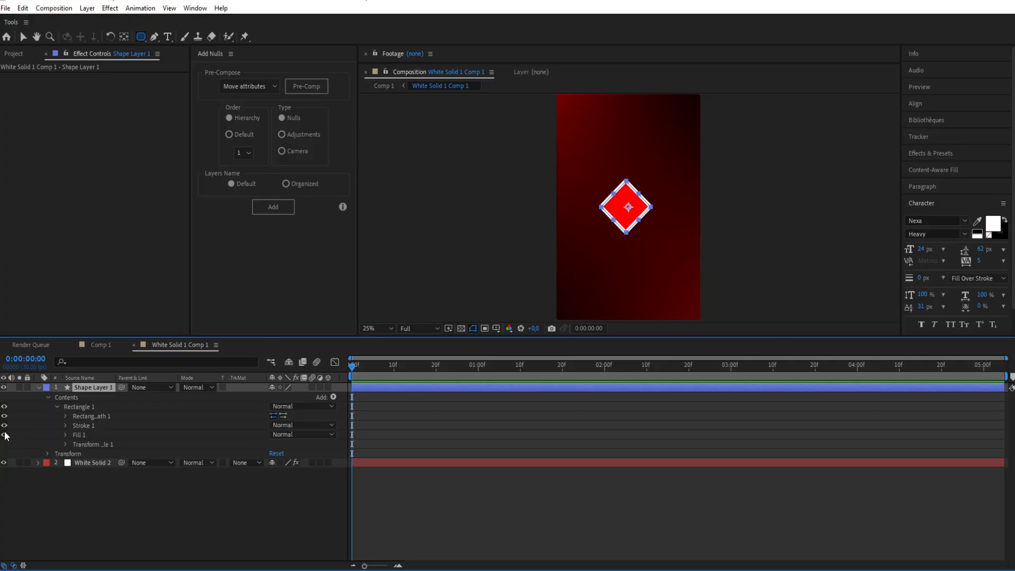
left_click(5, 426)
left_click(24, 40)
left_click(437, 250)
Step: Apply the 4-Color Gradient effect to the diamond shape layer
left_click(507, 388)
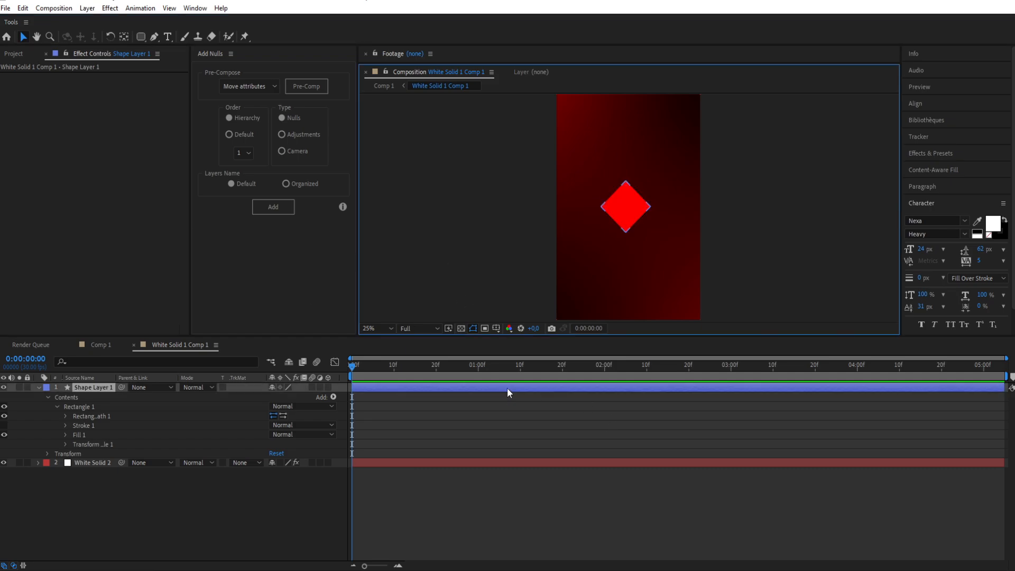
key("ctrl+space")
type("4")
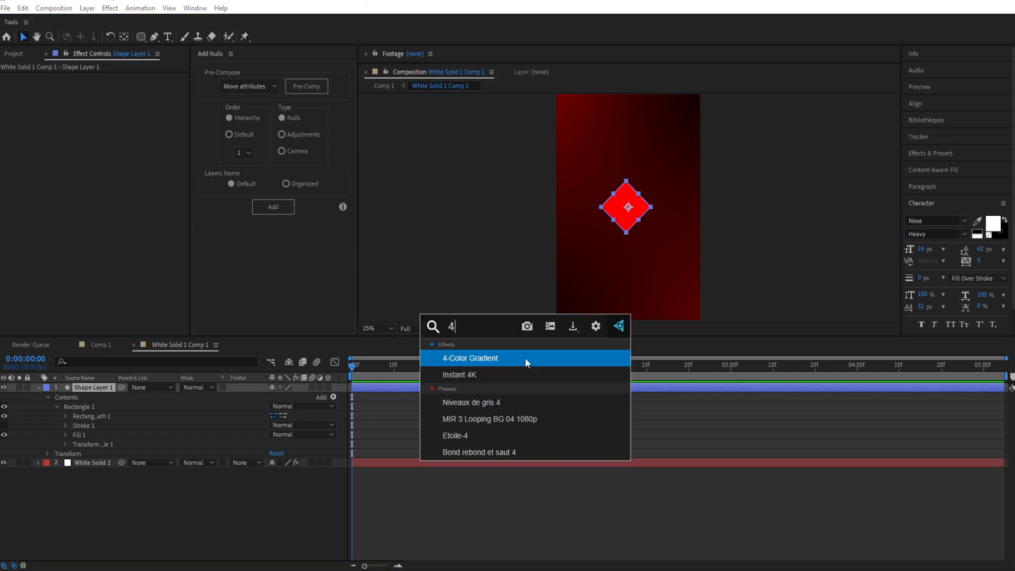
left_click(486, 354)
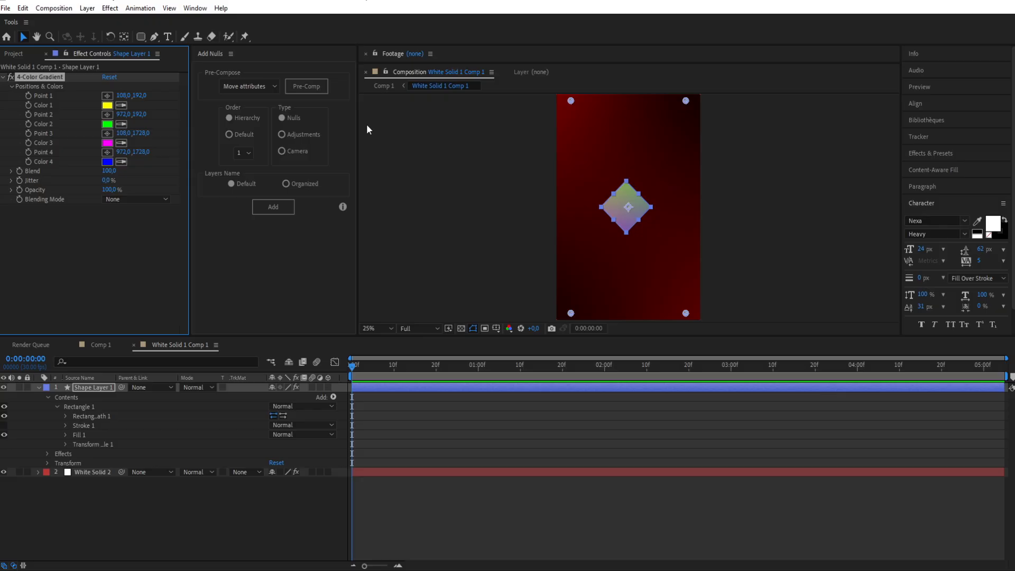
Step: Arrange the gradient's four points around the diamond, with dark orange for Colors 1 and 4 and light orange for Colors 2 and 3
left_click_drag(573, 211, 565, 208)
left_click_drag(686, 100, 686, 207)
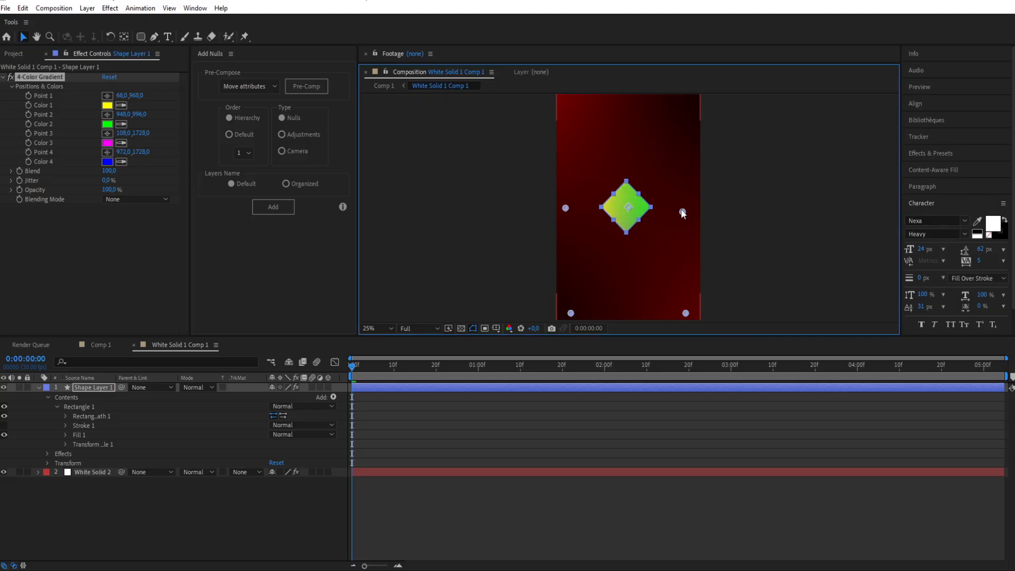
left_click_drag(571, 313, 628, 150)
left_click_drag(686, 313, 628, 267)
left_click(392, 387)
key("ctrl+v")
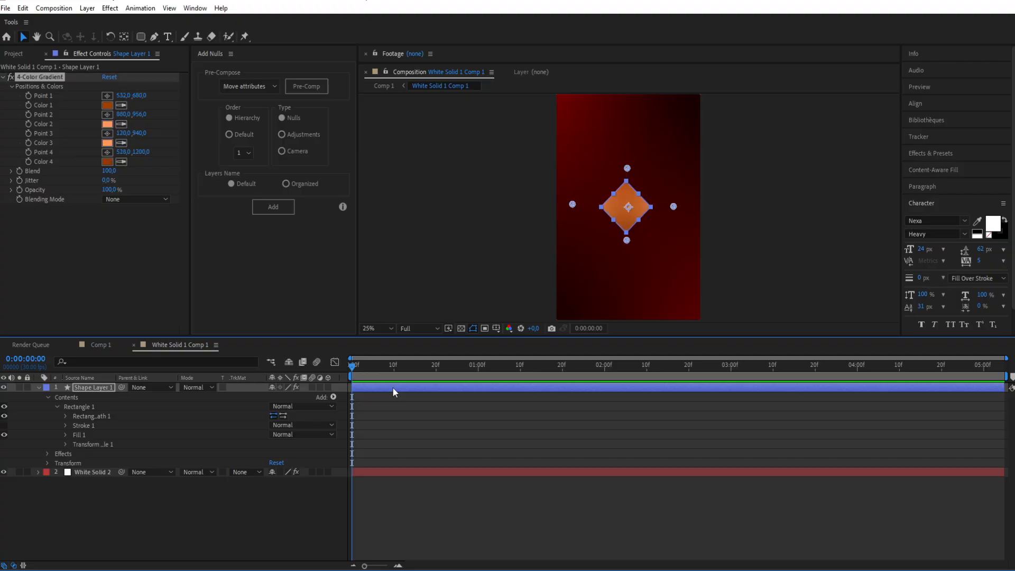
left_click(452, 244)
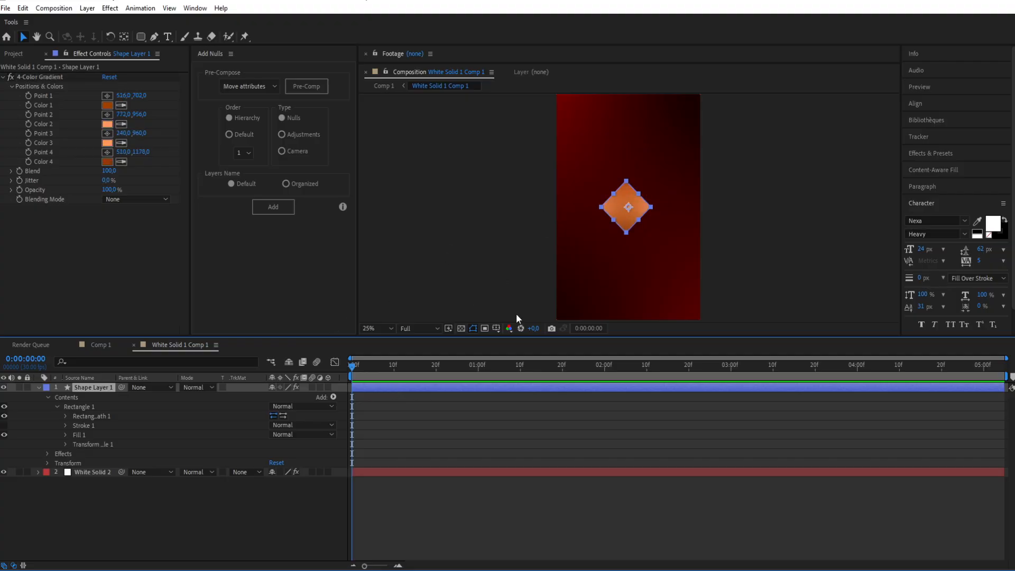
Step: Apply CC Light Sweep to the diamond layer and move the sweep's center onto the diamond at about 524, 944
key("ctrl+space")
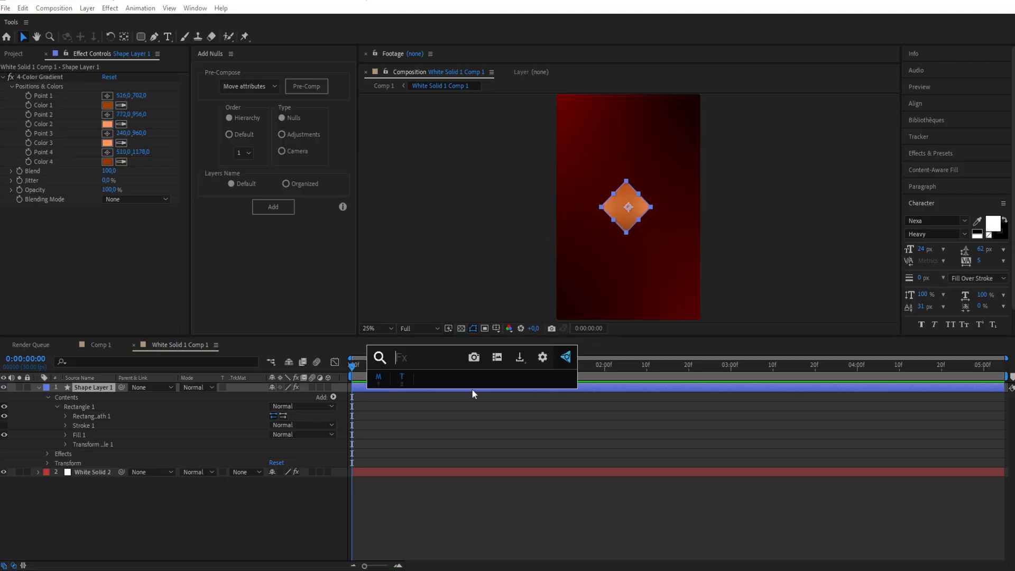
type("sw")
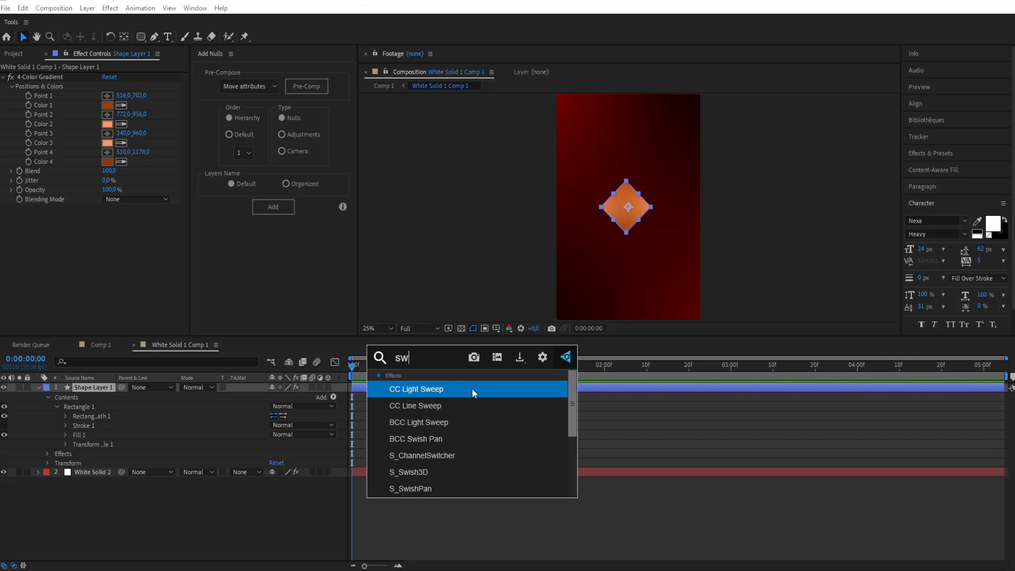
left_click(421, 389)
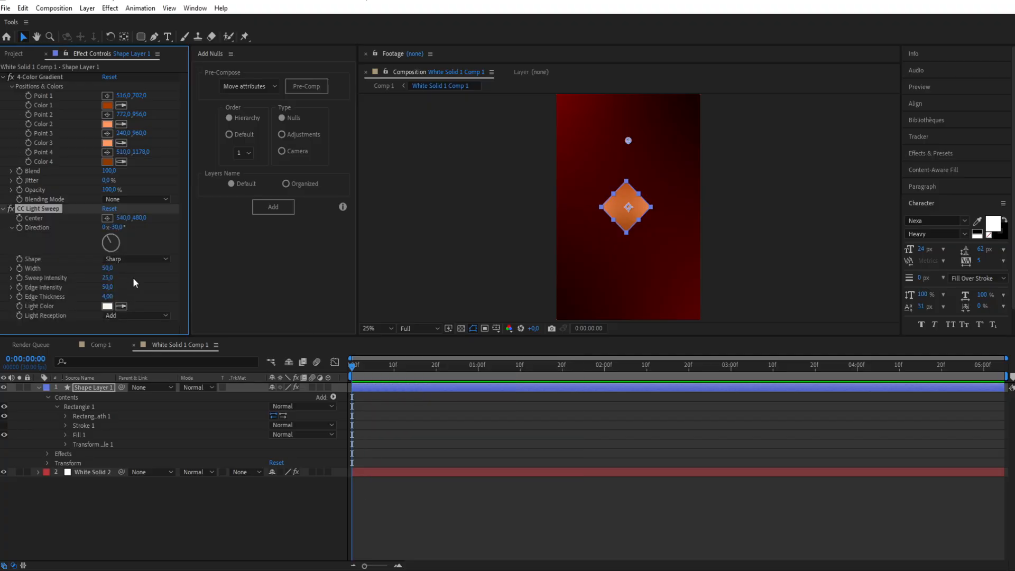
left_click_drag(628, 157, 626, 219)
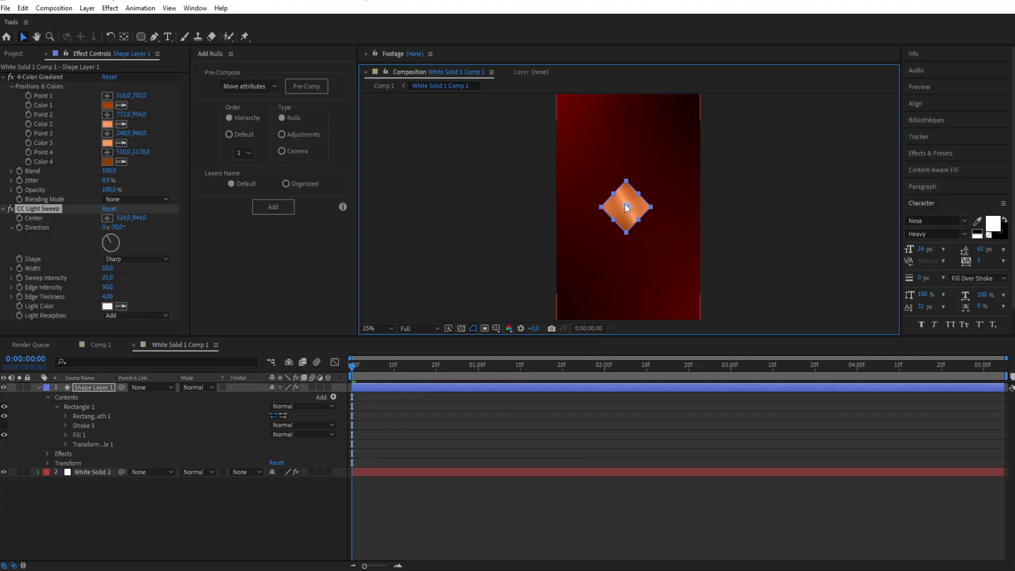
Step: Set the light sweep's Width to 183, Sweep Intensity to 9 and Edge Thickness to 5, and centre the diamond in the composition
left_click_drag(108, 268, 136, 264)
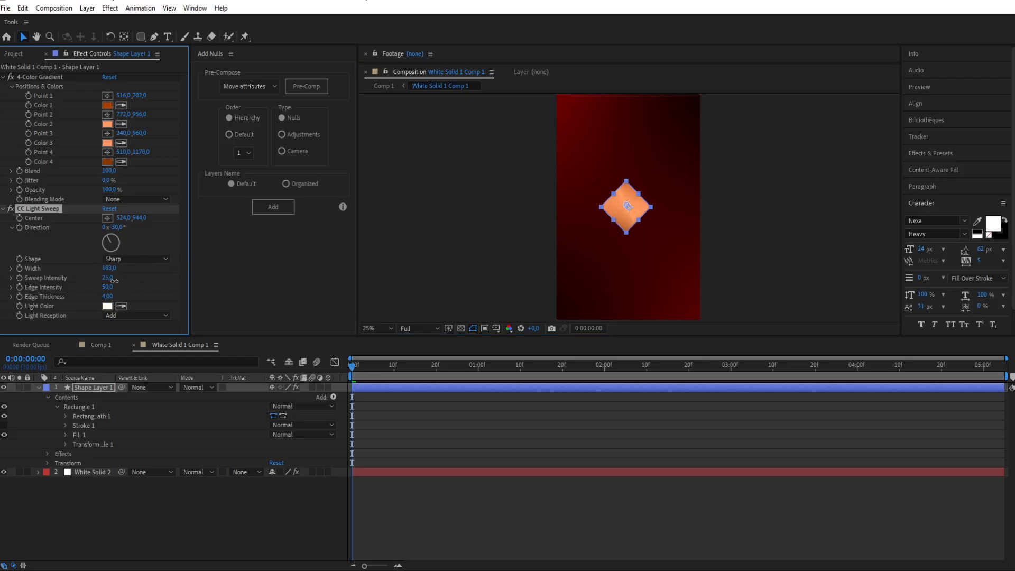
left_click_drag(108, 280, 103, 283)
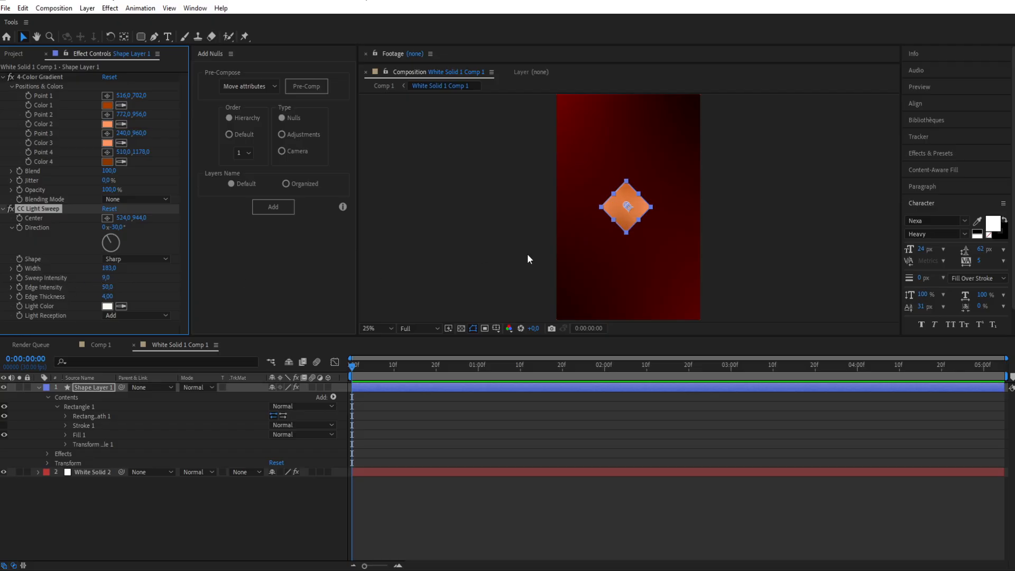
left_click(537, 195)
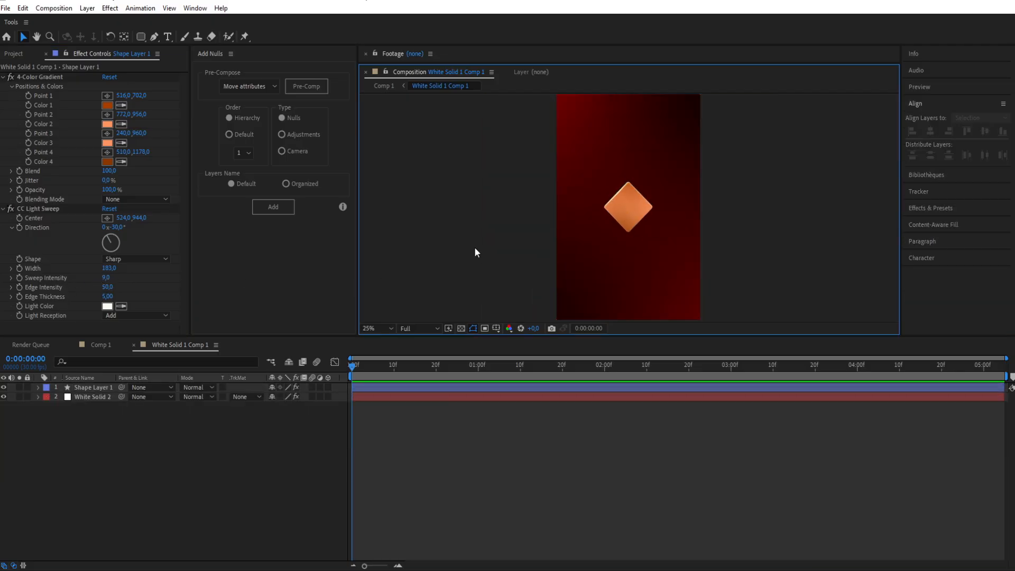
Step: Add a white text layer reading "2" over the diamond in Nexa Heavy
scroll(659, 199, "up", 4)
scroll(617, 211, "down", 2)
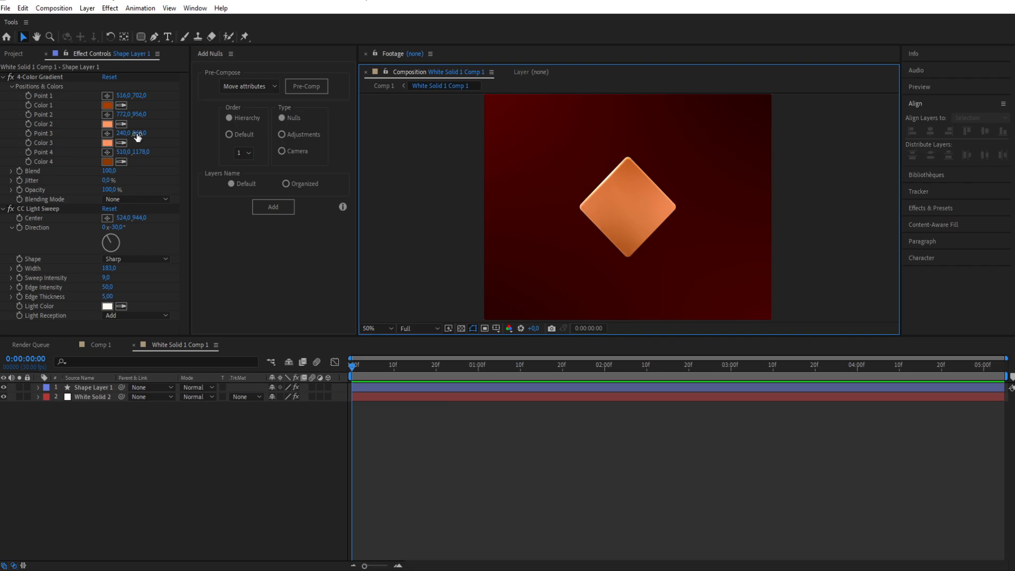
key("ctrl+t")
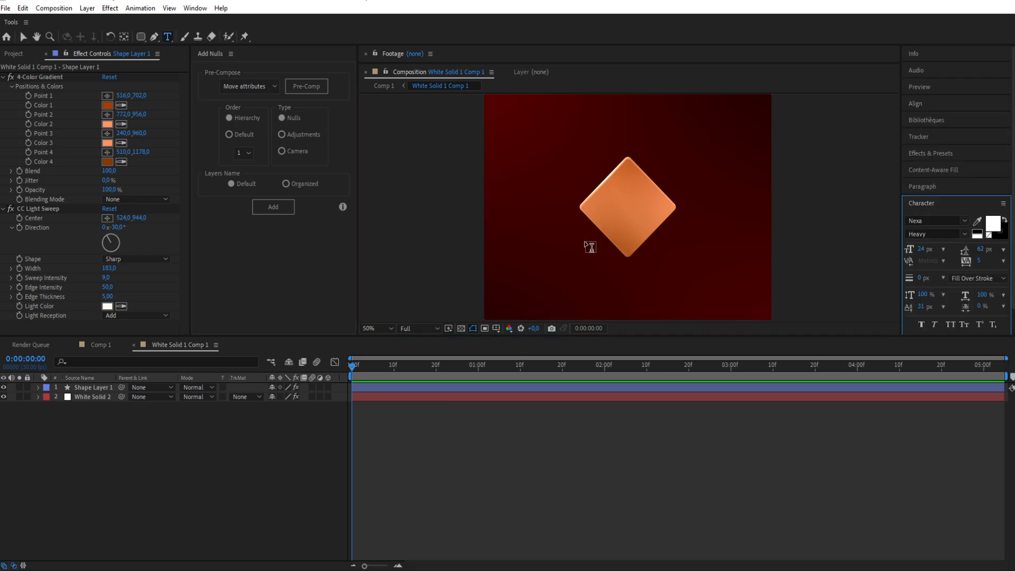
left_click(640, 208)
type("2")
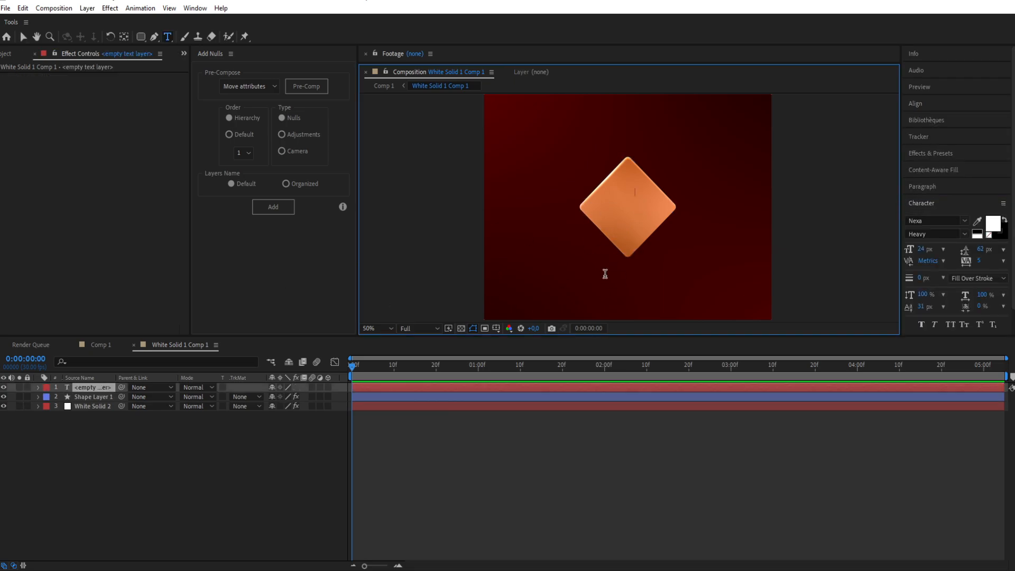
Step: Enlarge the "2", scaling its layer to 119%, and centre it on the diamond
left_click(23, 37)
left_click_drag(922, 249, 964, 233)
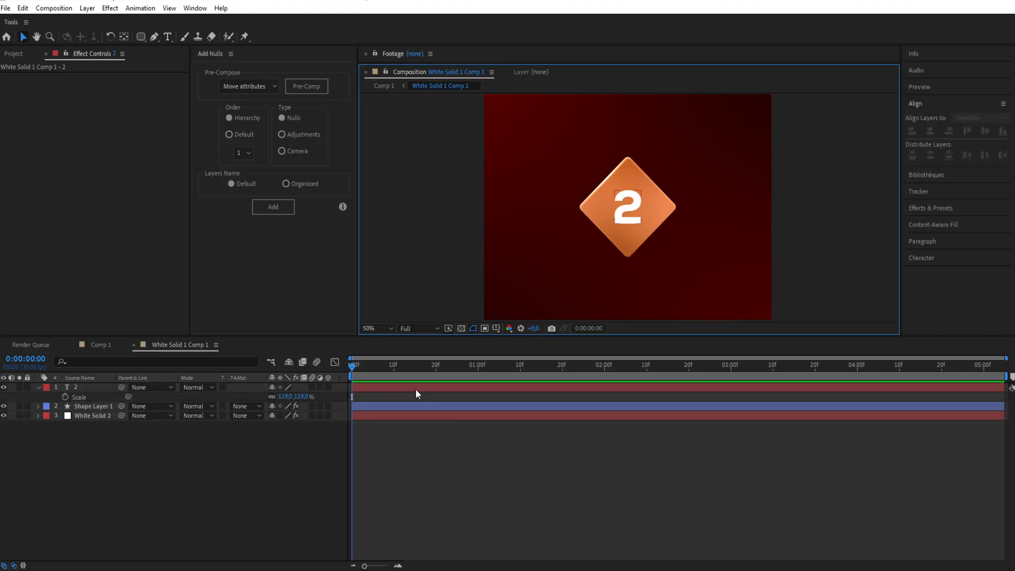
left_click(418, 386)
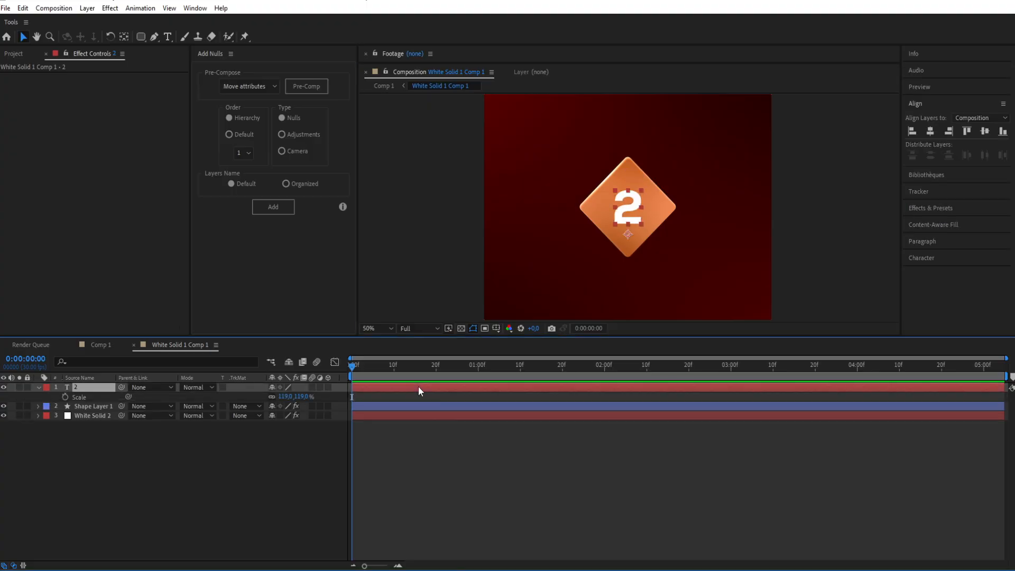
Step: Apply Deep Glow to the "2" text layer with Unmult enabled and Exposure at 0.26
key("ctrl+space")
type("deep")
left_click(386, 386)
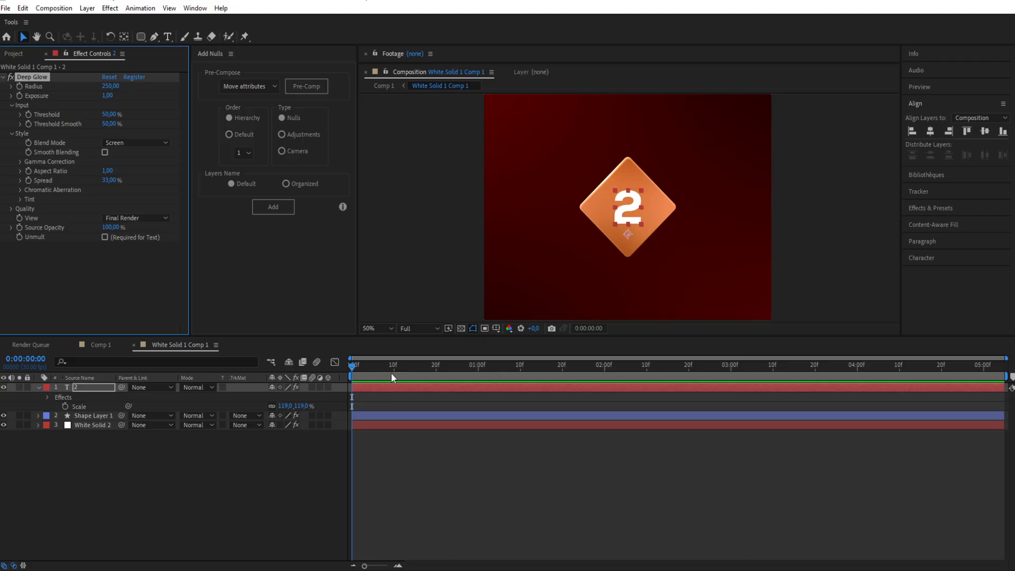
left_click(104, 237)
left_click_drag(108, 96, 30, 108)
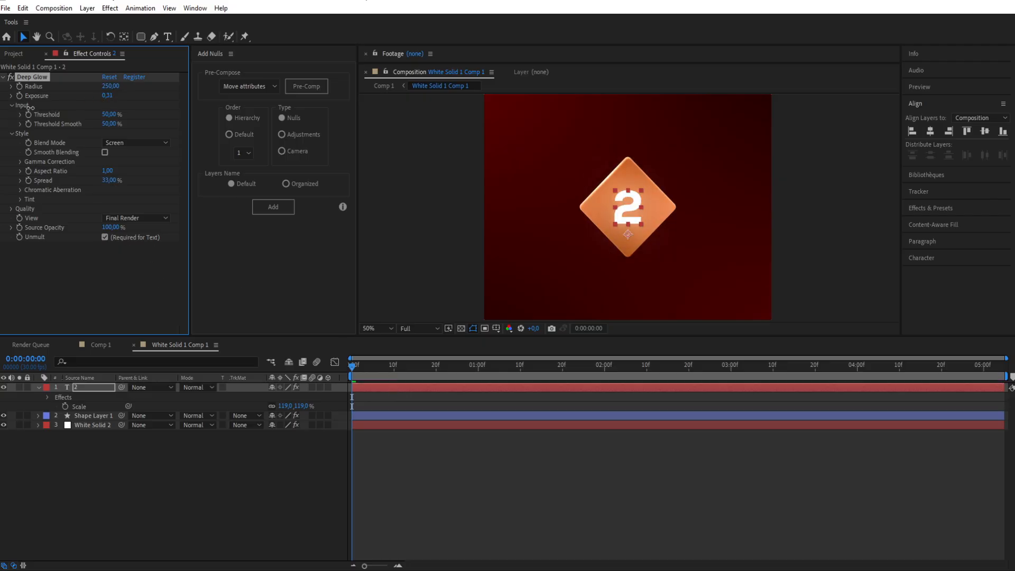
Step: Add a Drop Shadow to the "2" layer, place it above Deep Glow and set its Opacity to 79%
left_click(371, 385)
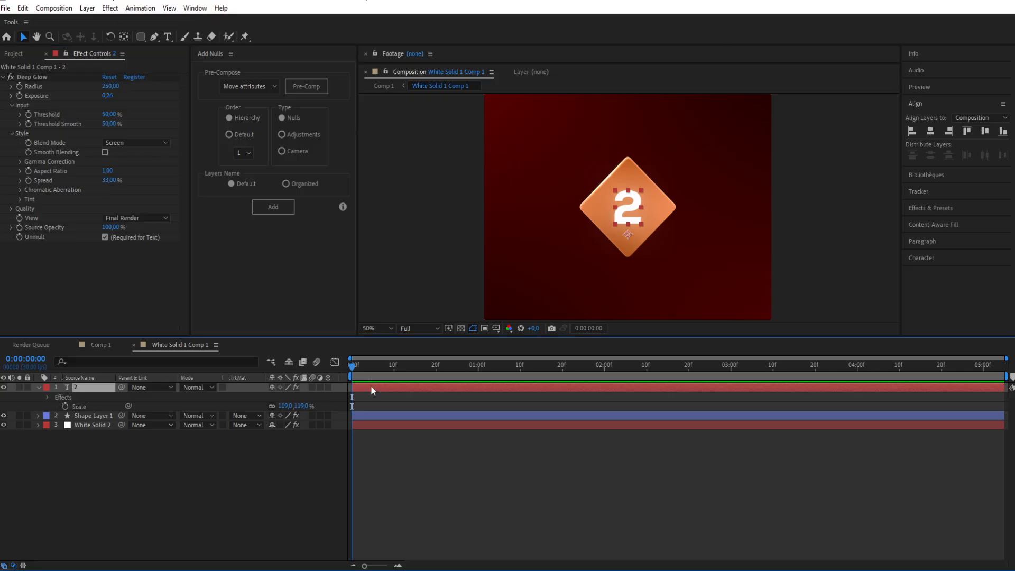
key("ctrl+space")
type("drop")
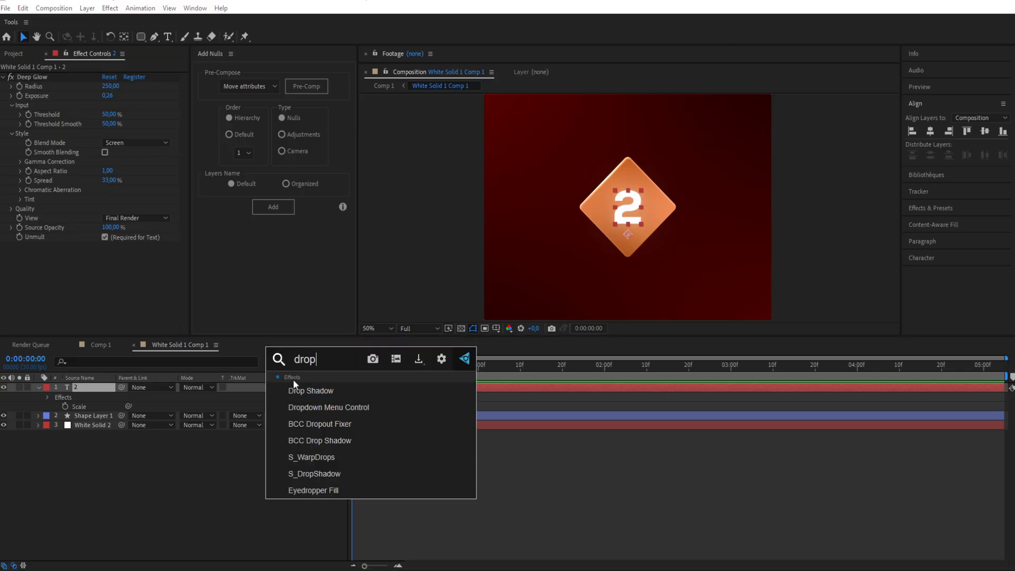
left_click(299, 388)
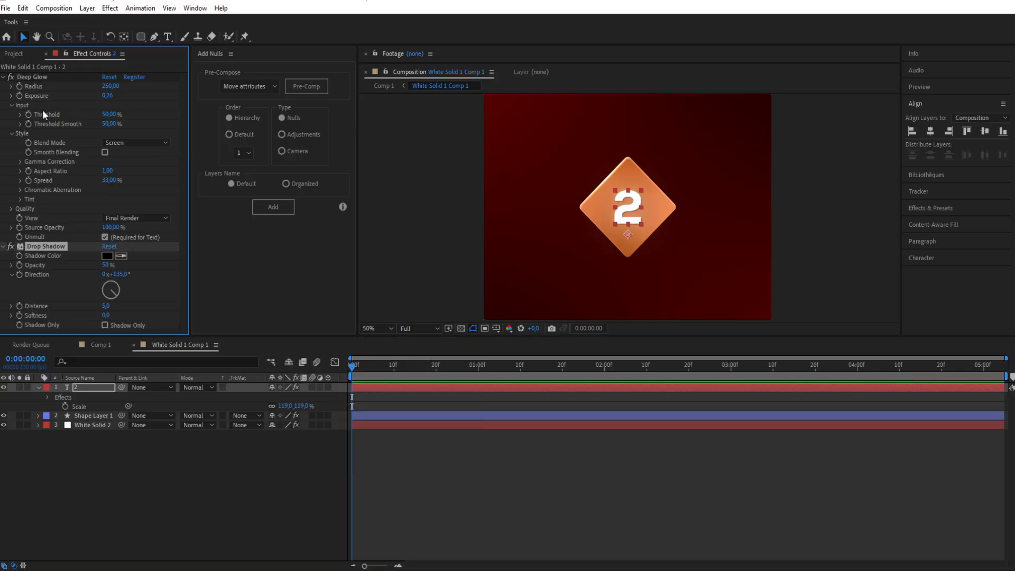
left_click_drag(43, 74, 46, 76)
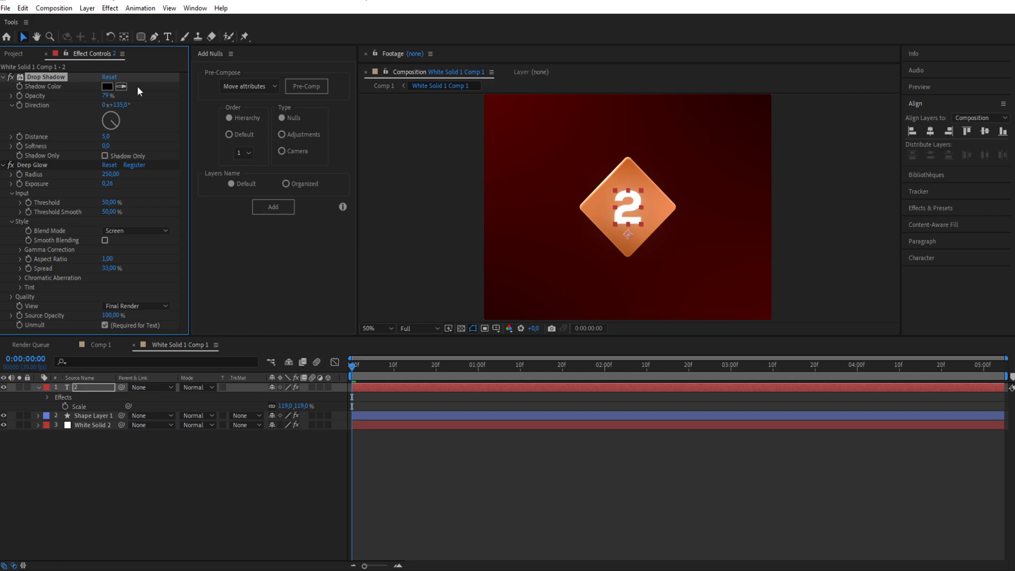
left_click(362, 214)
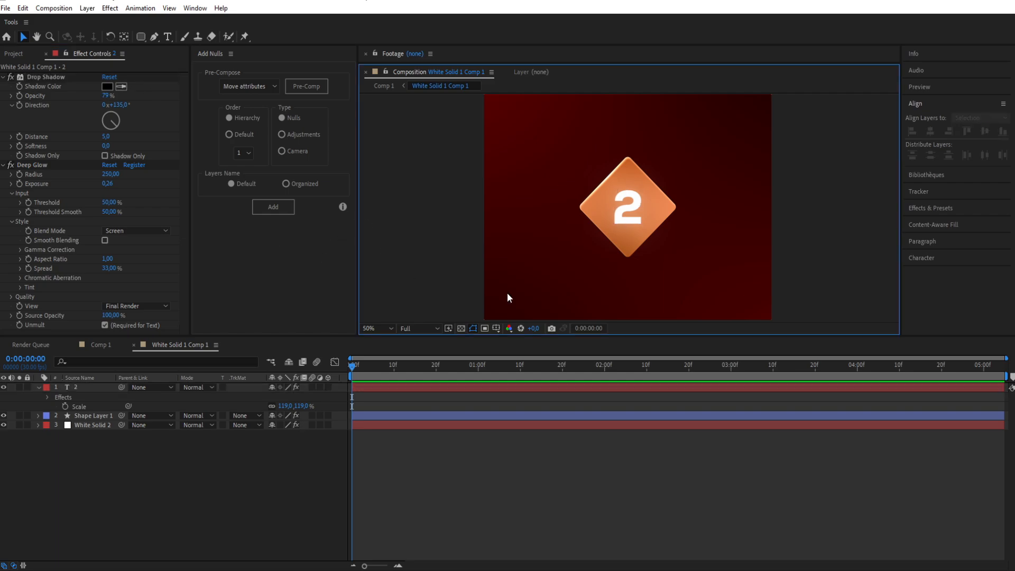
Step: Apply Deep Glow to the diamond shape layer, enable Unmult and lower the glow's Exposure
left_click(393, 417)
key("ctrl+space")
type("glow")
key("Return")
left_click(104, 292)
left_click_drag(108, 150, 23, 151)
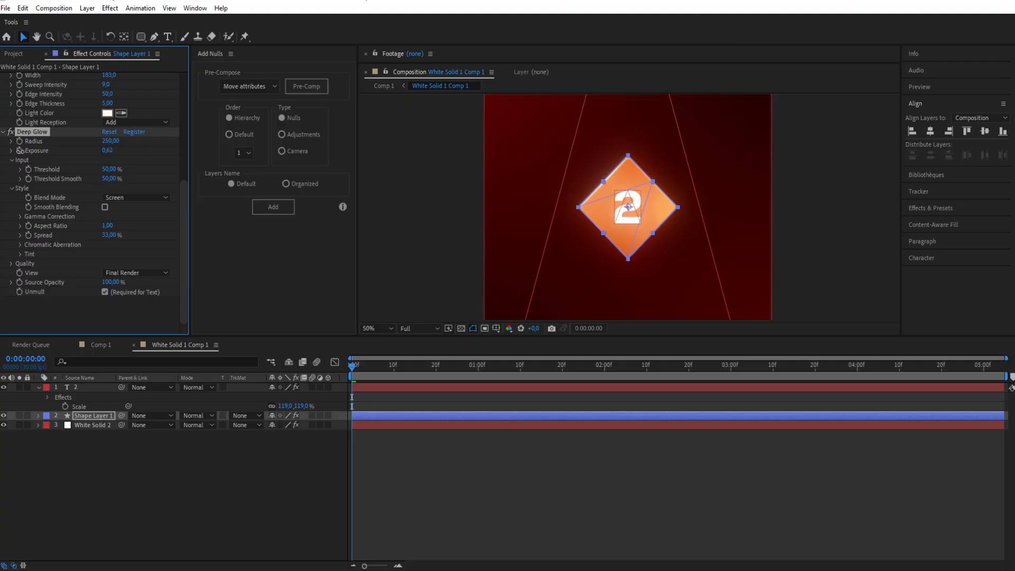
left_click(444, 229)
scroll(444, 229, "down", 3)
scroll(565, 225, "up", 3)
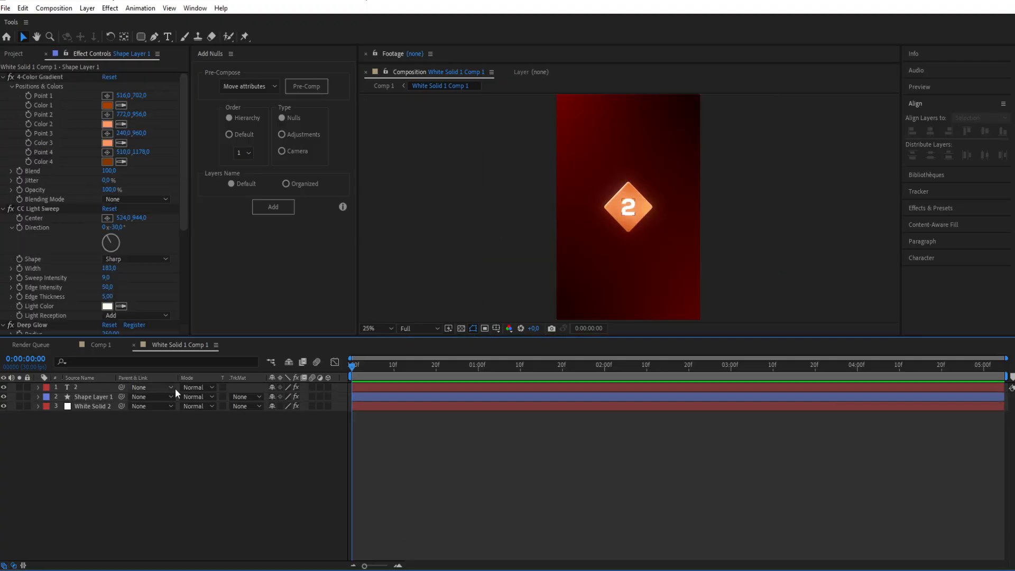
Step: Parent the "2" text layer to the diamond's Shape Layer 1 and scale the diamond down
left_click_drag(123, 387, 97, 400)
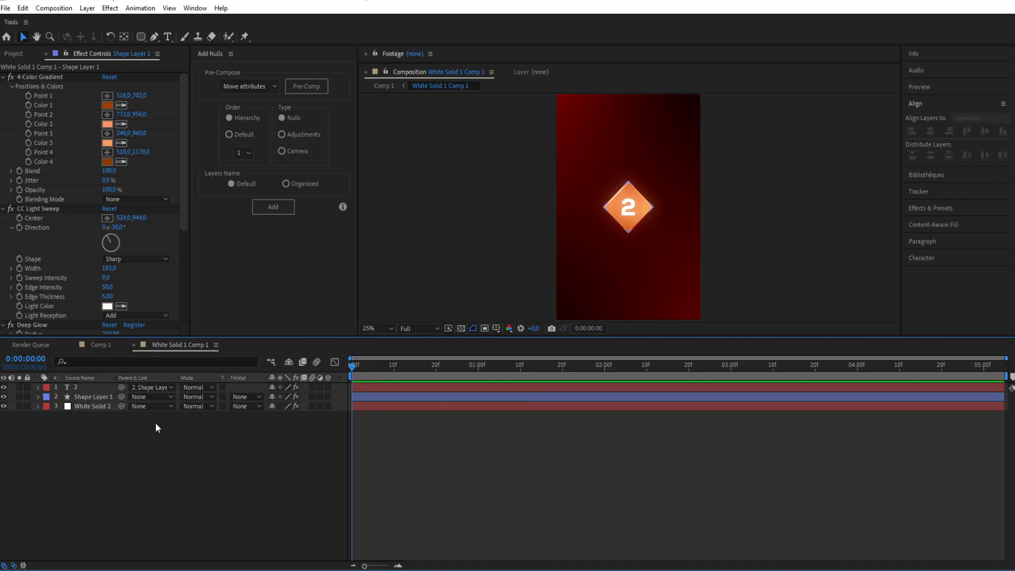
left_click(93, 398)
key("s")
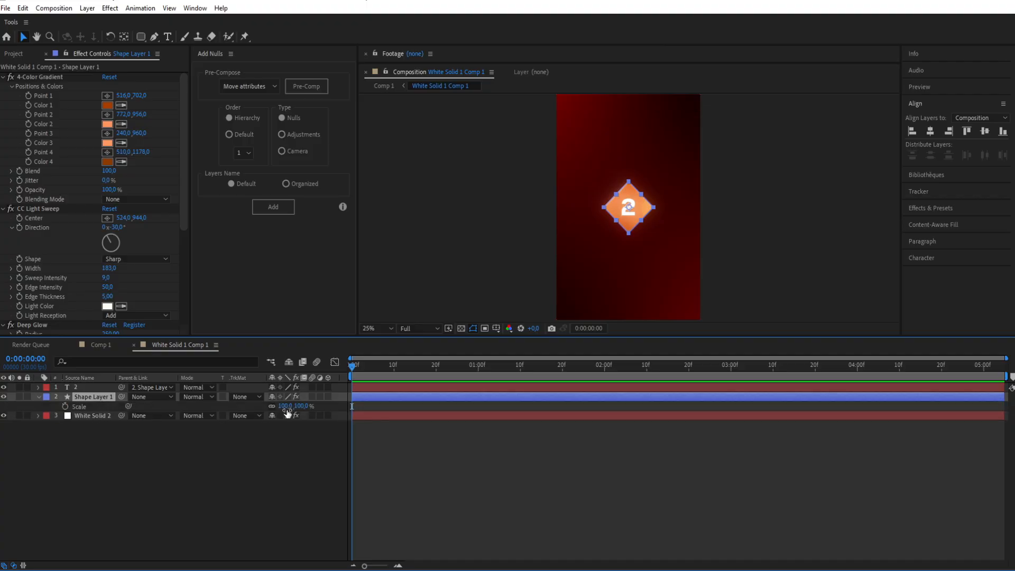
left_click_drag(284, 407, 272, 415)
key("s")
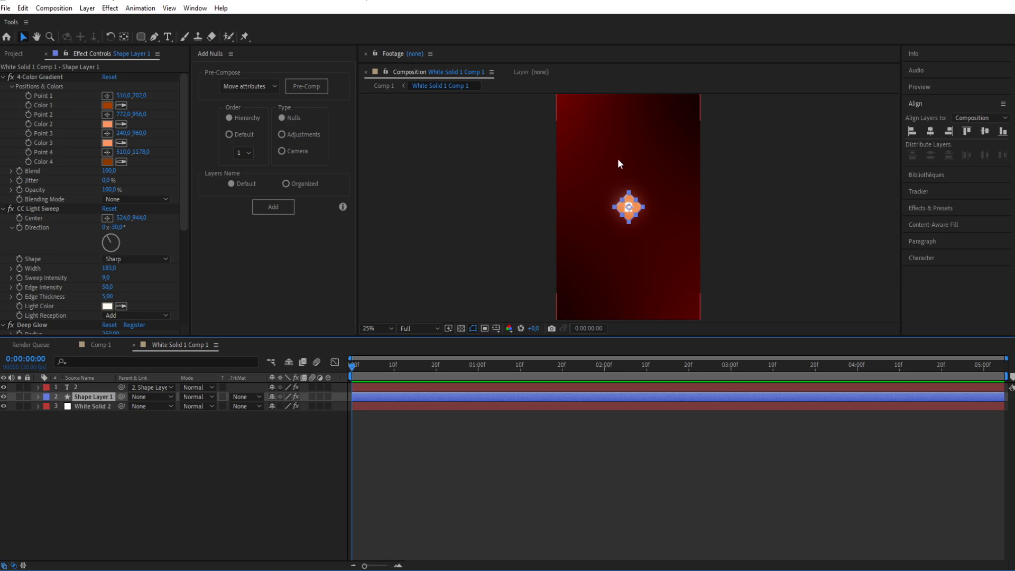
Step: Duplicate the number and diamond layers and move the copied badge straight up to a vertical position of 630.6
left_click(416, 392, "shift")
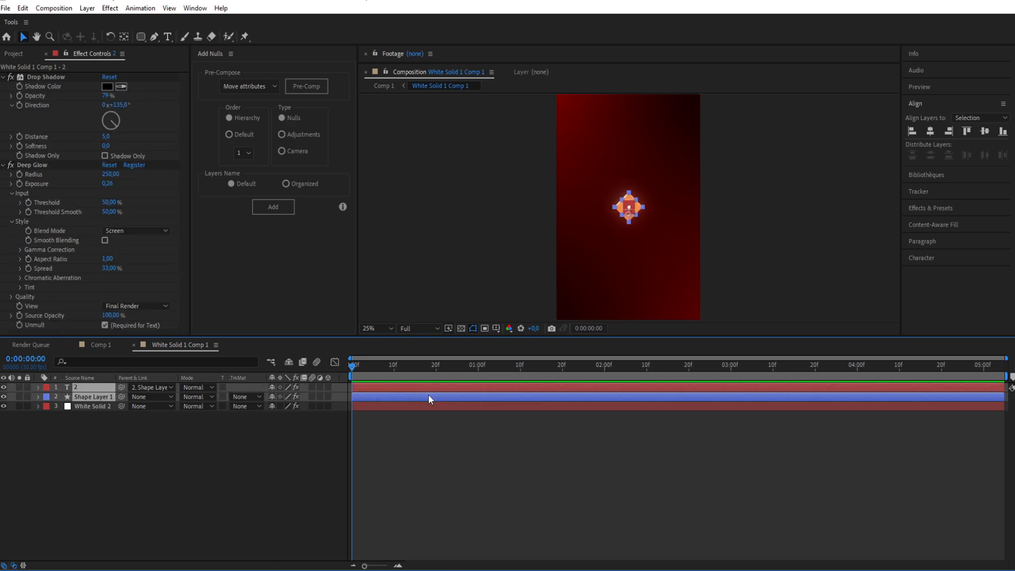
left_click(401, 441)
left_click(397, 388)
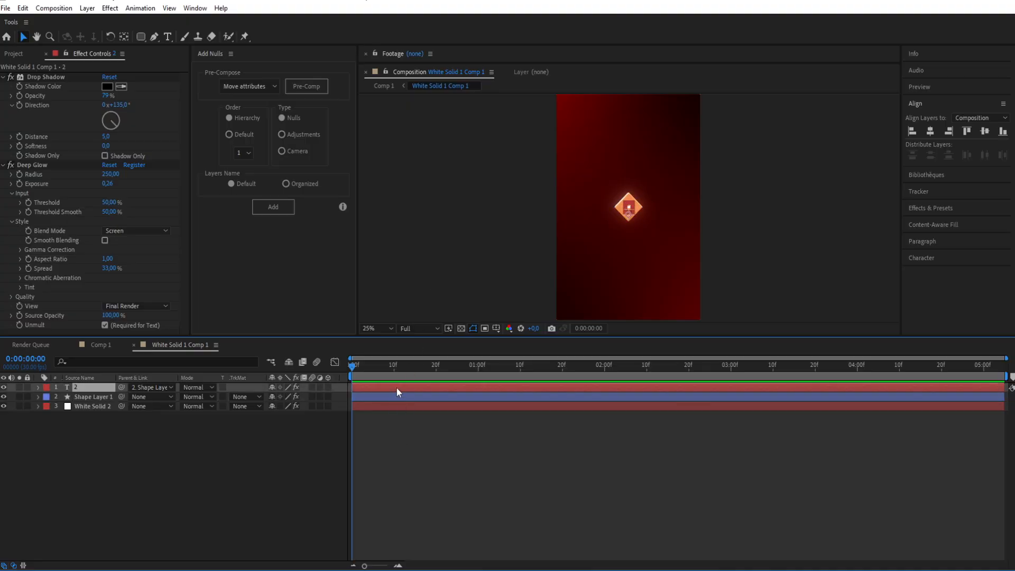
left_click(391, 397, "shift")
key("ctrl+d")
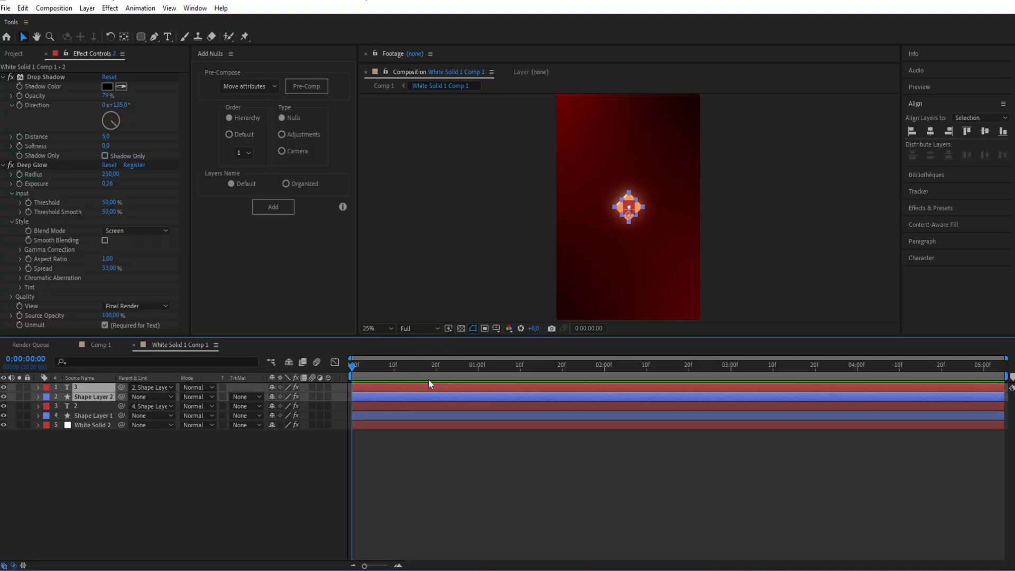
key("p")
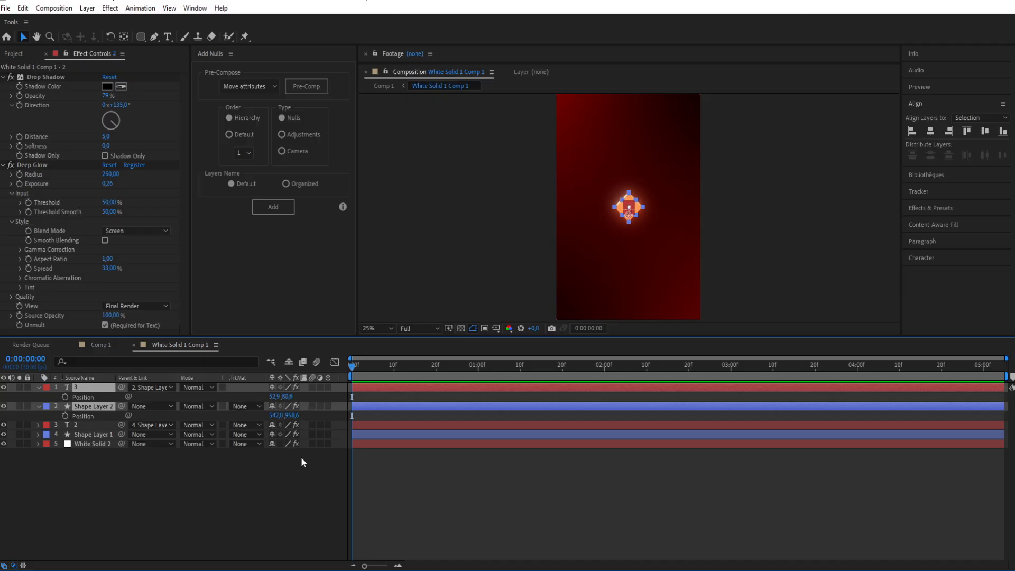
left_click_drag(288, 416, 115, 424)
Step: Change the upper badge's number to 1 and centre it inside its diamond
scroll(600, 175, "up", 2)
left_click_drag(600, 176, 529, 256)
left_click(634, 163)
left_click_drag(592, 163, 556, 196)
scroll(556, 196, "up", 1)
left_click_drag(483, 187, 485, 187)
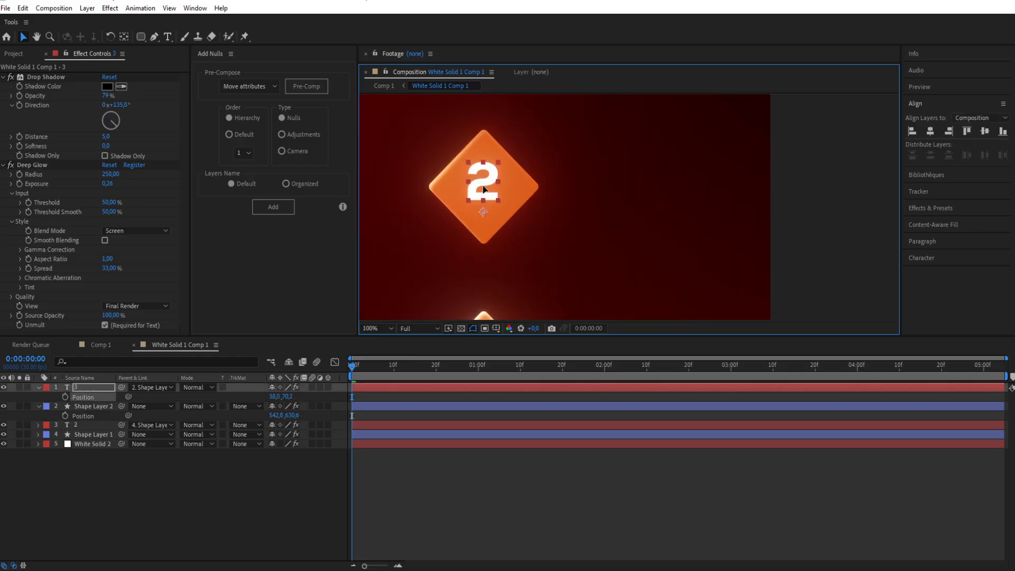
left_click(575, 247)
scroll(574, 246, "down", 2)
left_click(590, 210)
left_click(40, 77)
Step: Duplicate the middle badge's number and diamond and move the copy below it to about 540.8, 1282.6
left_click_drag(589, 212, 594, 173)
left_click_drag(588, 277, 558, 202)
left_click_drag(623, 247, 620, 203)
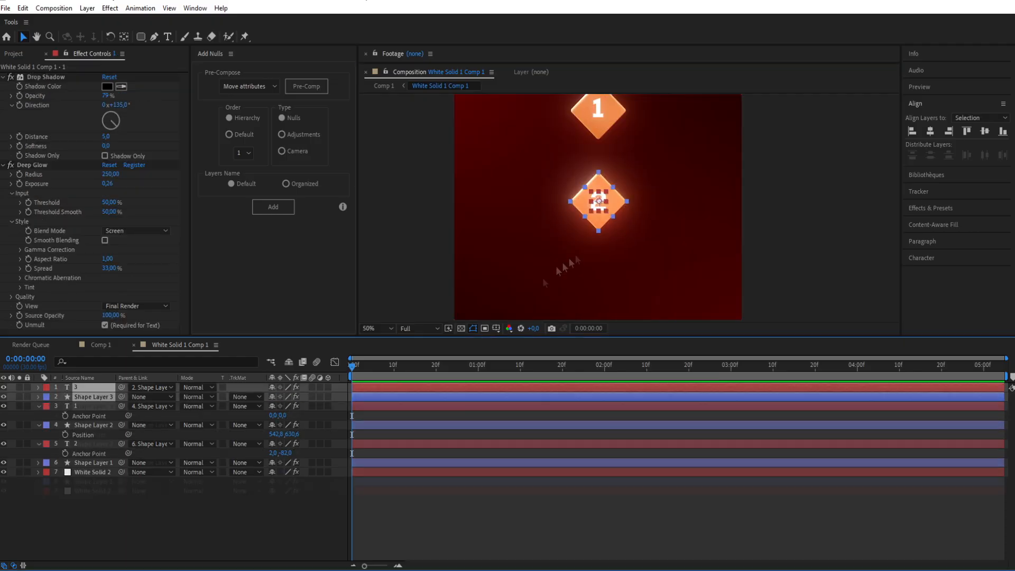
left_click(104, 418)
left_click_drag(618, 207, 617, 296)
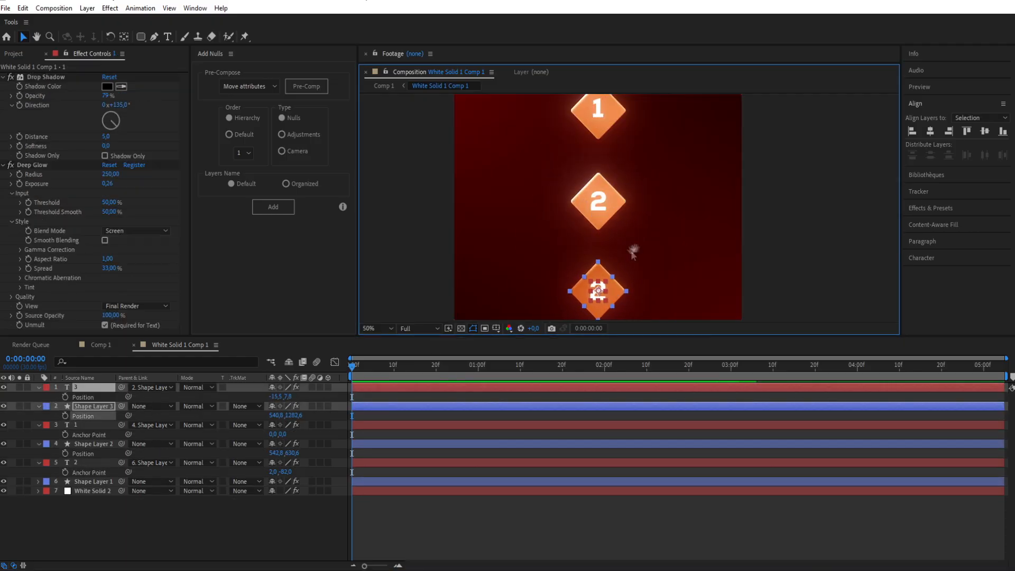
Step: Change the lowest badge's number to 3 and nudge its diamond down to a vertical position of 1290.6
left_click_drag(631, 261, 662, 176)
left_click(94, 406)
left_click(38, 209)
left_click_drag(625, 113, 622, 253)
left_click(39, 77)
left_click_drag(541, 170, 543, 258)
left_click_drag(685, 170, 695, 256)
left_click_drag(613, 226, 621, 311)
left_click_drag(615, 96, 622, 208)
left_click(583, 206)
scroll(582, 206, "down", 3)
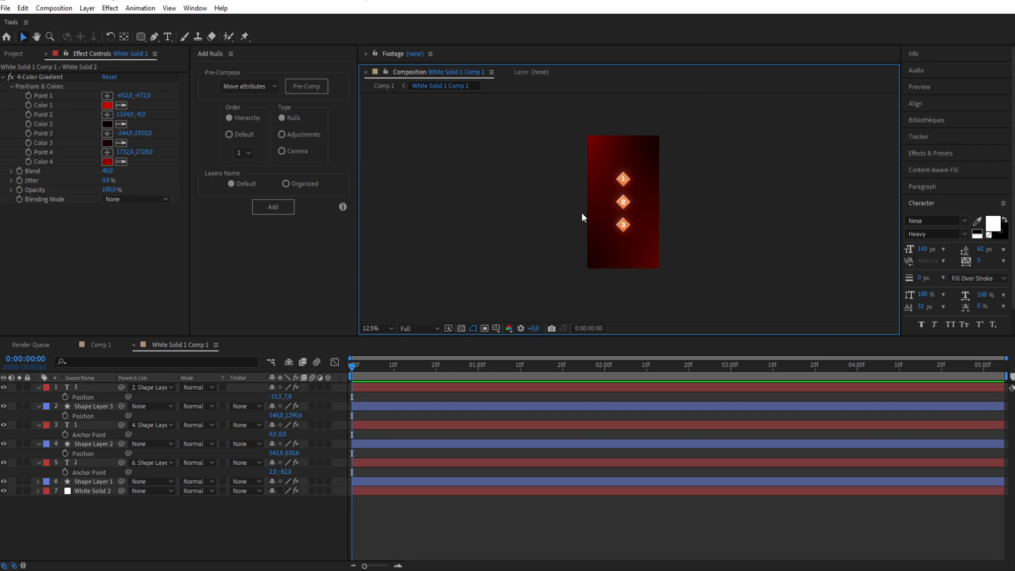
scroll(579, 212, "up", 1)
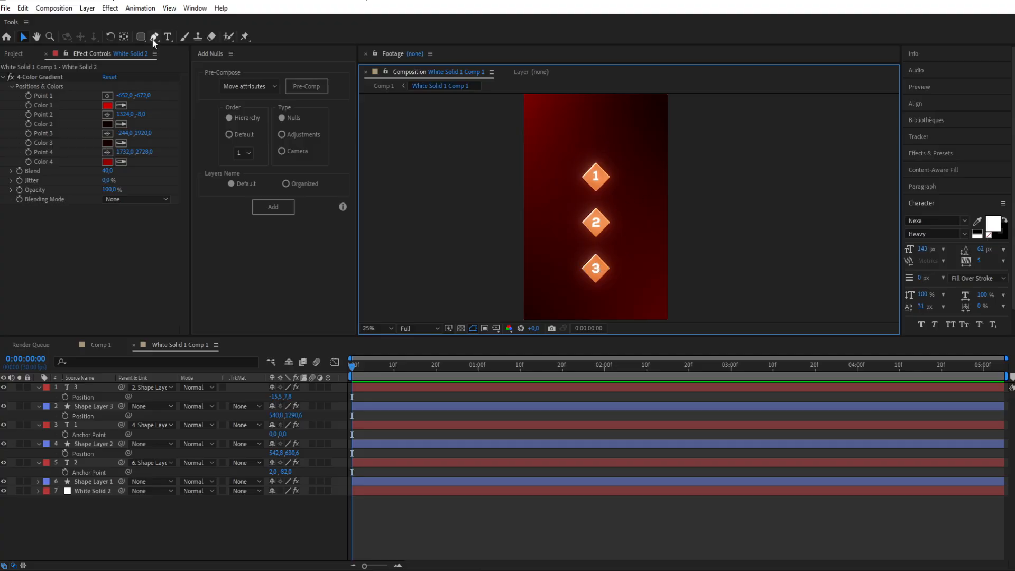
Step: Draw an open zigzag Pen path starting above badge 1, passing right of all three diamonds and ending below badge 3
left_click(419, 436)
left_click(154, 36)
scroll(598, 141, "up", 2)
left_click_drag(563, 142, 570, 227)
left_click(569, 144)
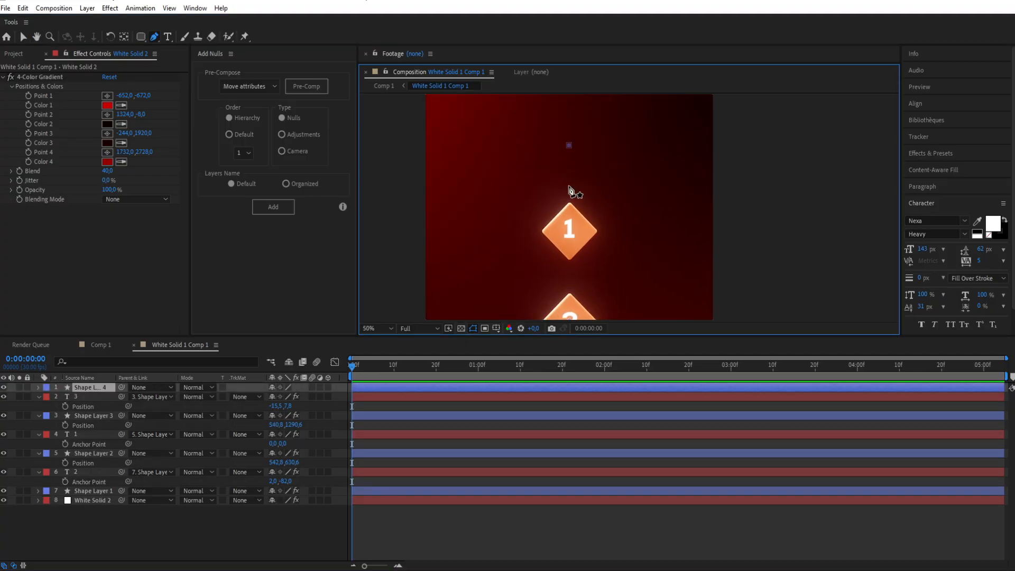
left_click(569, 188)
left_click(608, 230)
left_click(569, 278)
left_click_drag(578, 285, 557, 182)
left_click(588, 221)
left_click(548, 267)
left_click_drag(555, 275, 532, 201)
left_click(564, 241)
left_click_drag(565, 242, 588, 180)
left_click(547, 223)
scroll(530, 217, "down", 2)
left_click_drag(546, 143, 512, 242)
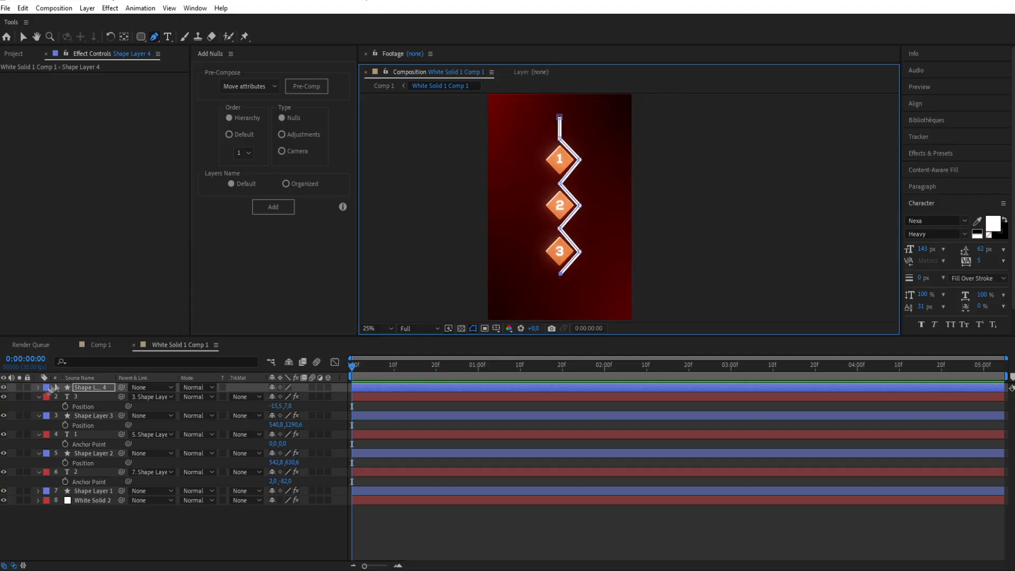
Step: Set the zigzag path's Stroke Width to 3
left_click(38, 387)
left_click(47, 397)
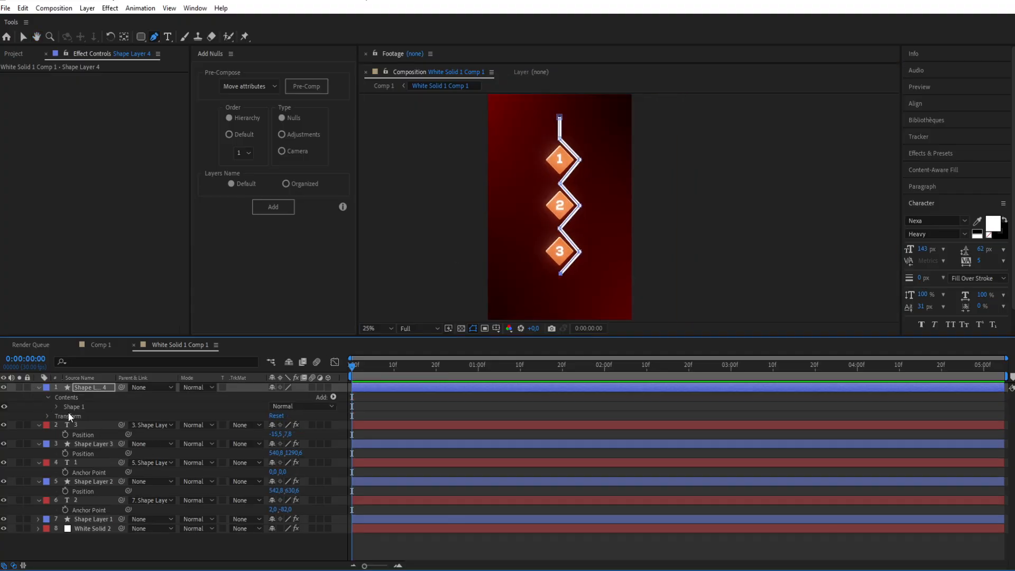
left_click(57, 407)
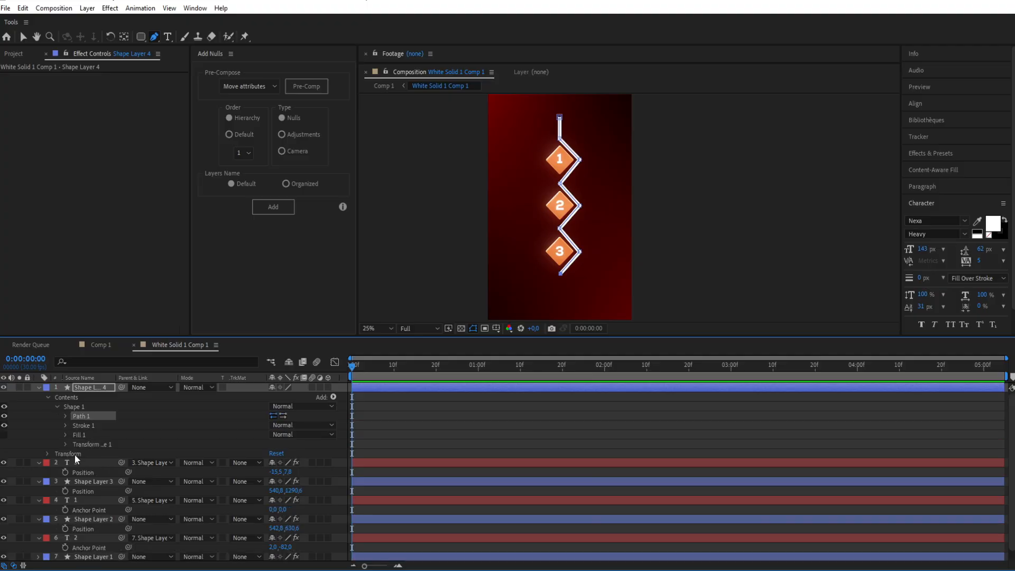
left_click(66, 425)
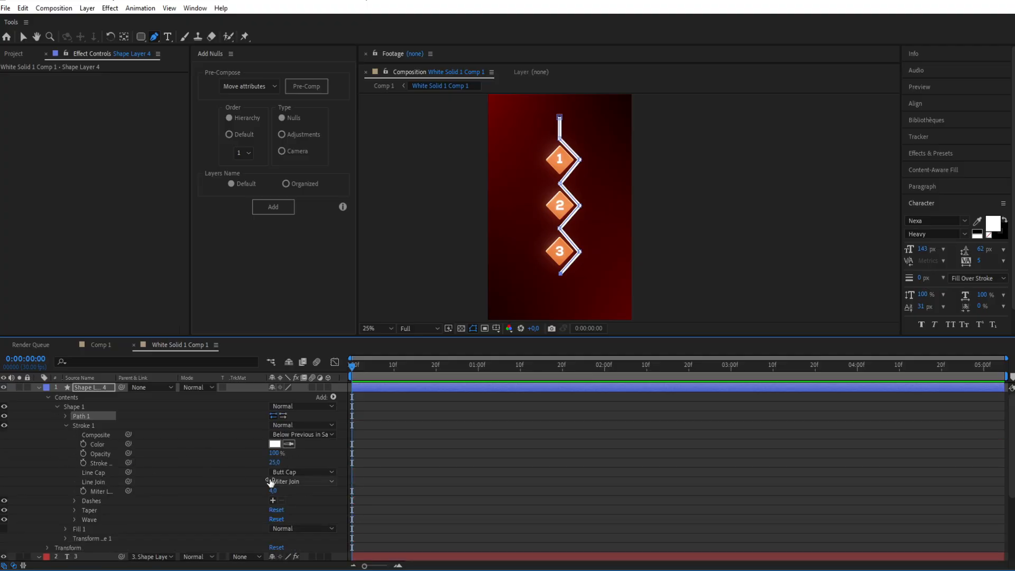
left_click_drag(275, 463, 267, 463)
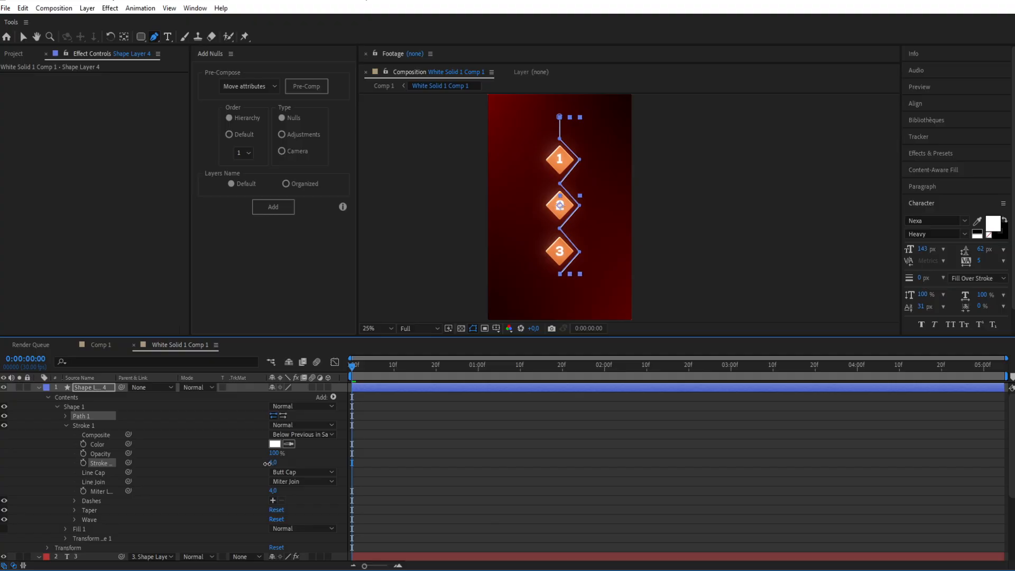
key("v")
left_click(472, 242)
left_click_drag(476, 220, 462, 228)
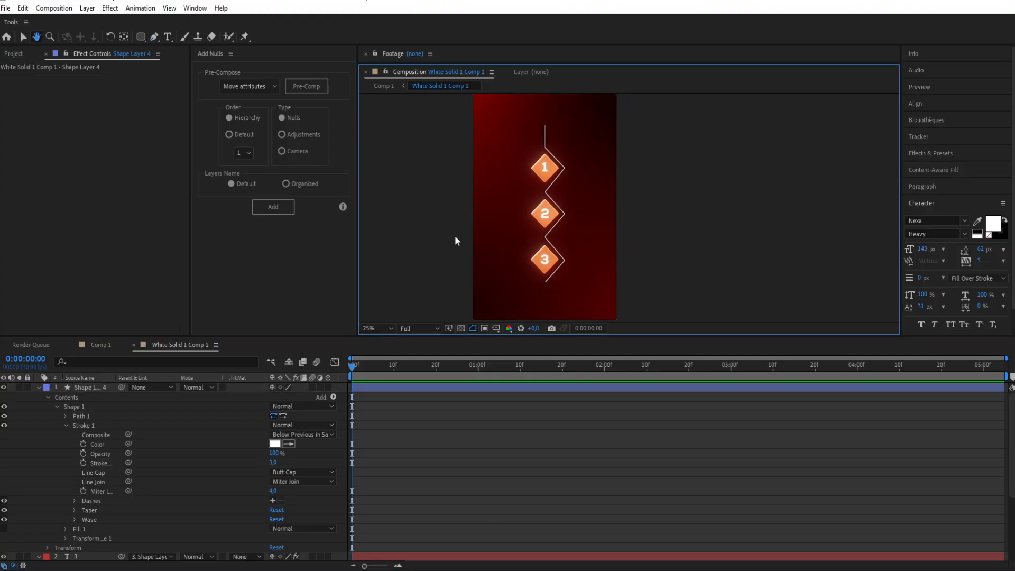
Step: Set the zigzag stroke's Line Cap to Round Cap and its Line Join to Round Join
left_click(312, 472)
left_click(303, 498)
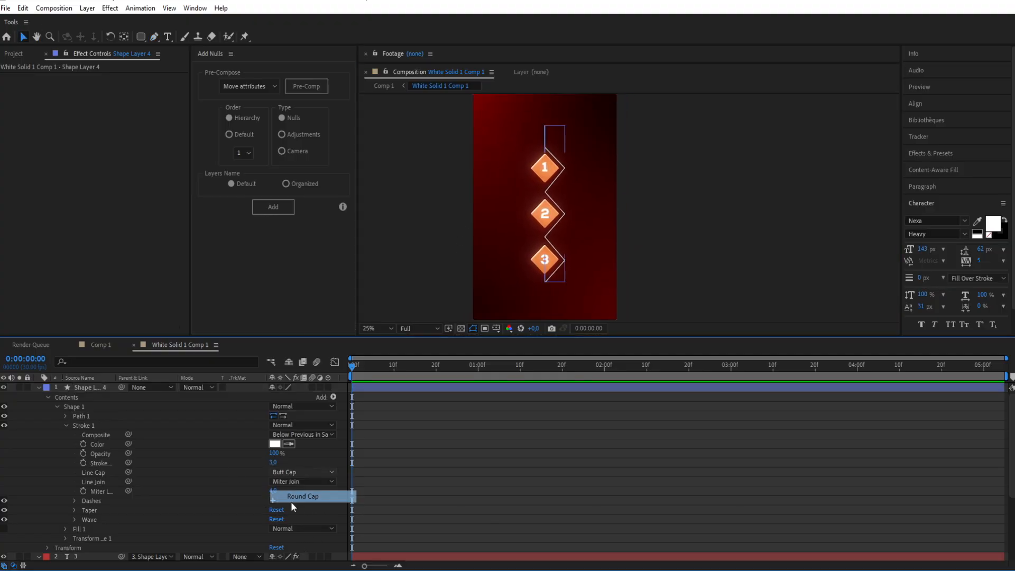
left_click(290, 482)
left_click(302, 498)
left_click(424, 245)
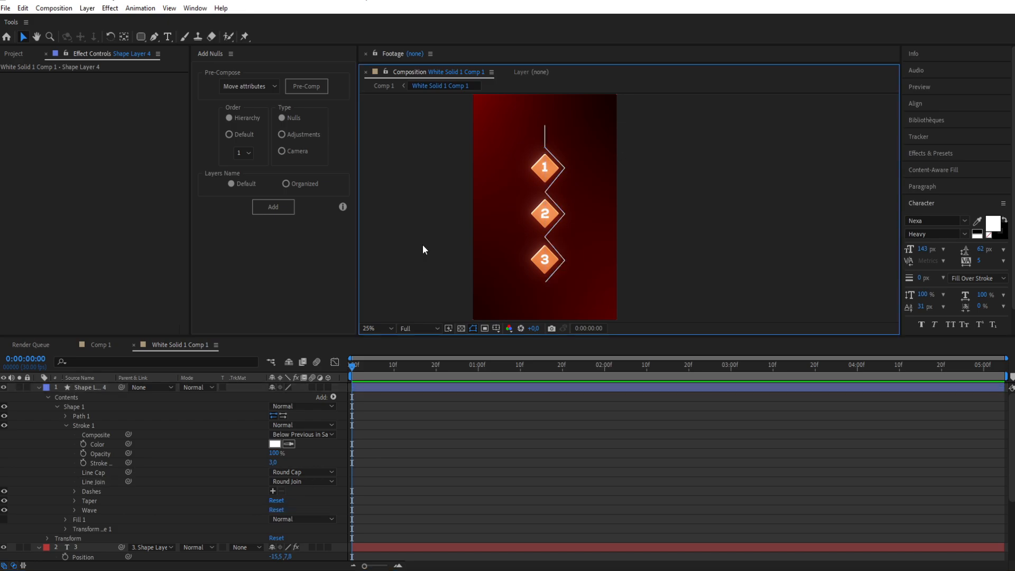
Step: Lower the zigzag line layer's Opacity to 35%
left_click(416, 390)
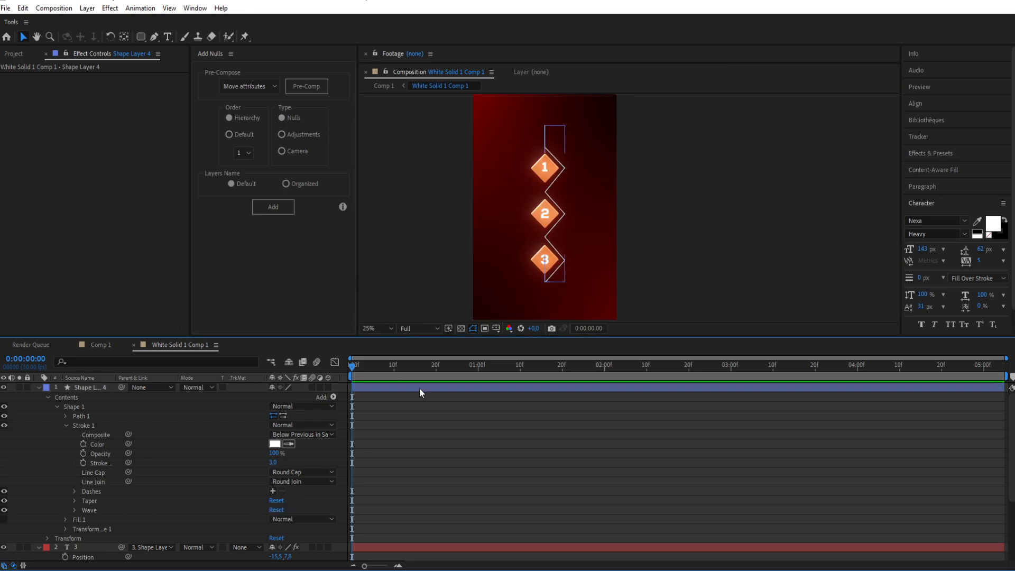
key("u")
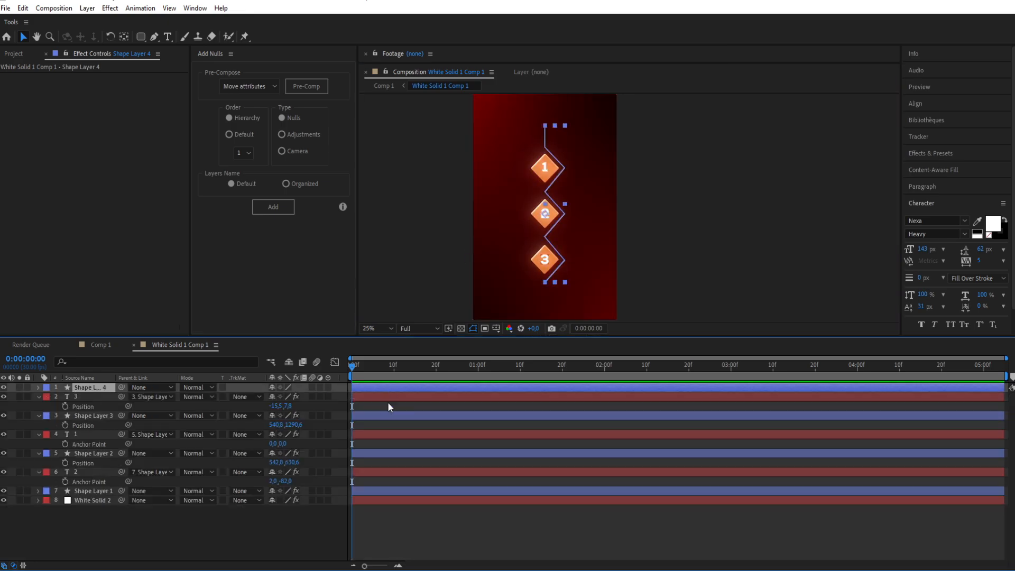
key("t")
left_click_drag(273, 397, 264, 400)
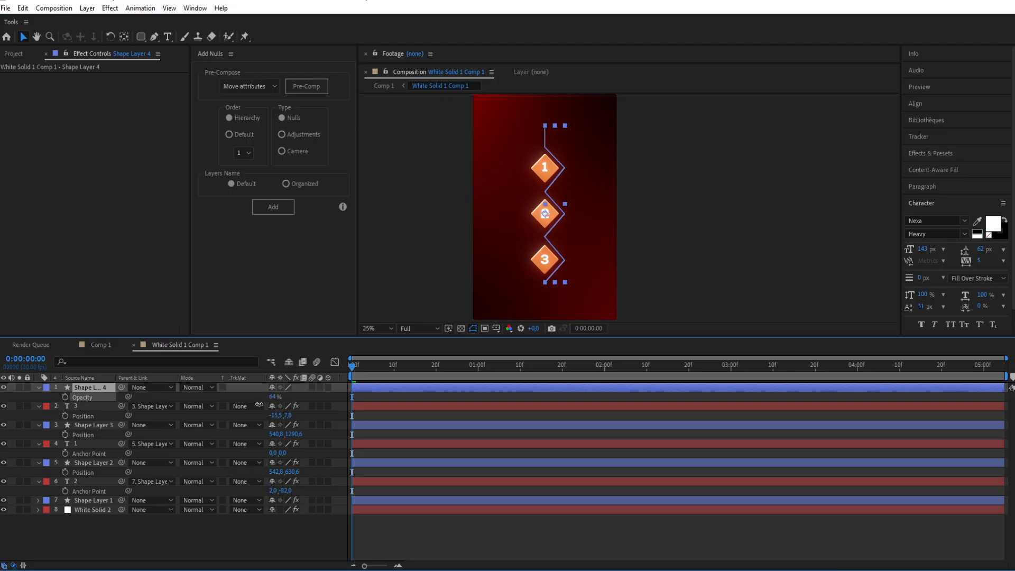
left_click(411, 240)
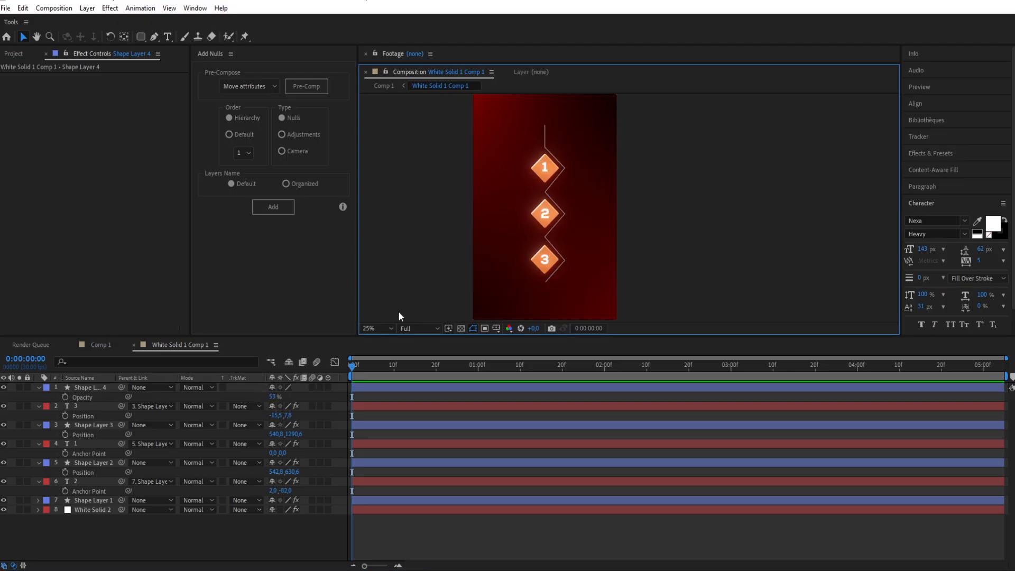
left_click_drag(270, 397, 264, 399)
left_click(424, 268)
key("period")
key("h")
left_click_drag(451, 197, 486, 258)
key("v")
key("comma")
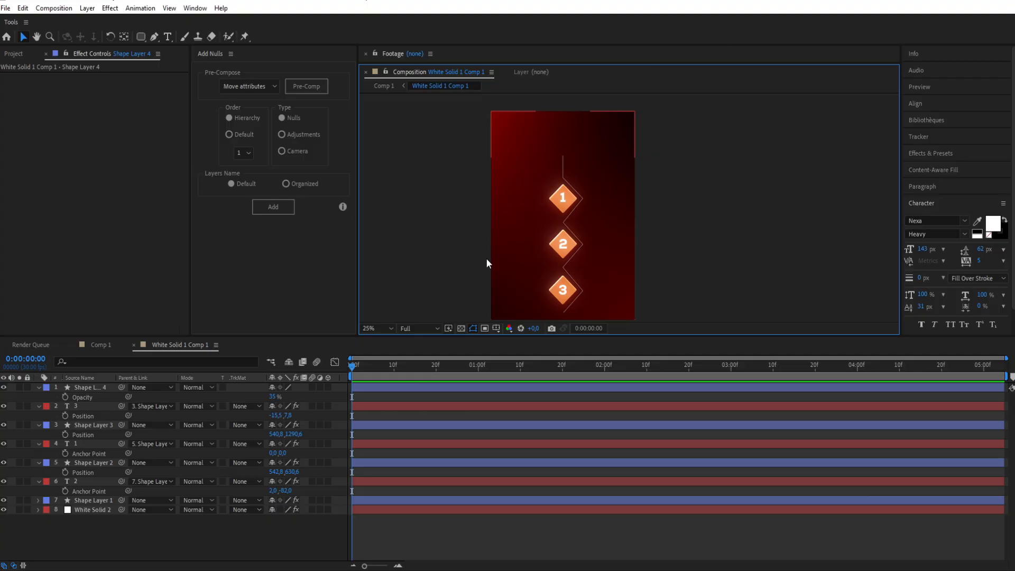
left_click(398, 387)
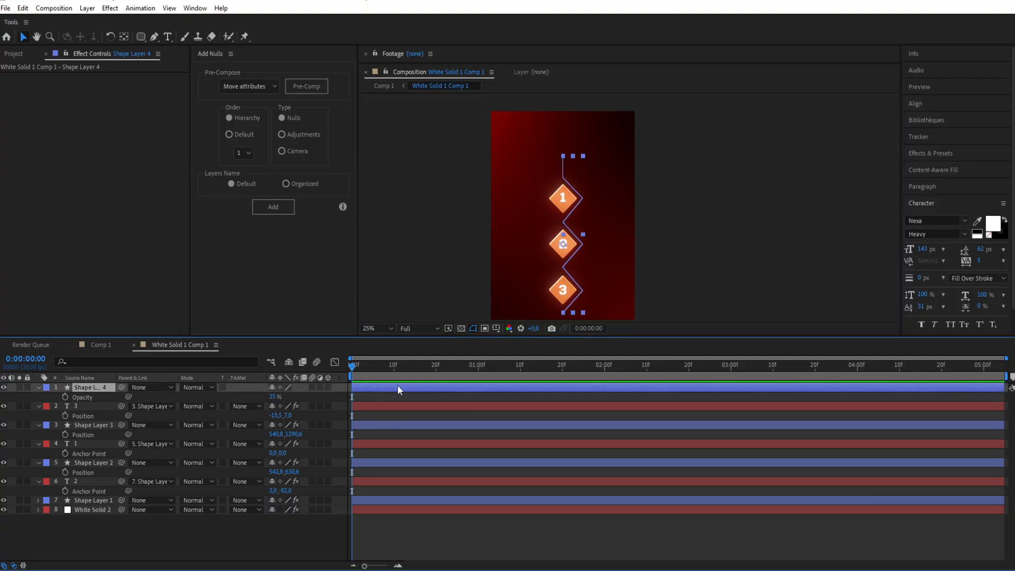
Step: Duplicate the zigzag line layer and add Trim Paths to the copy
key("ctrl+d")
left_click(397, 303)
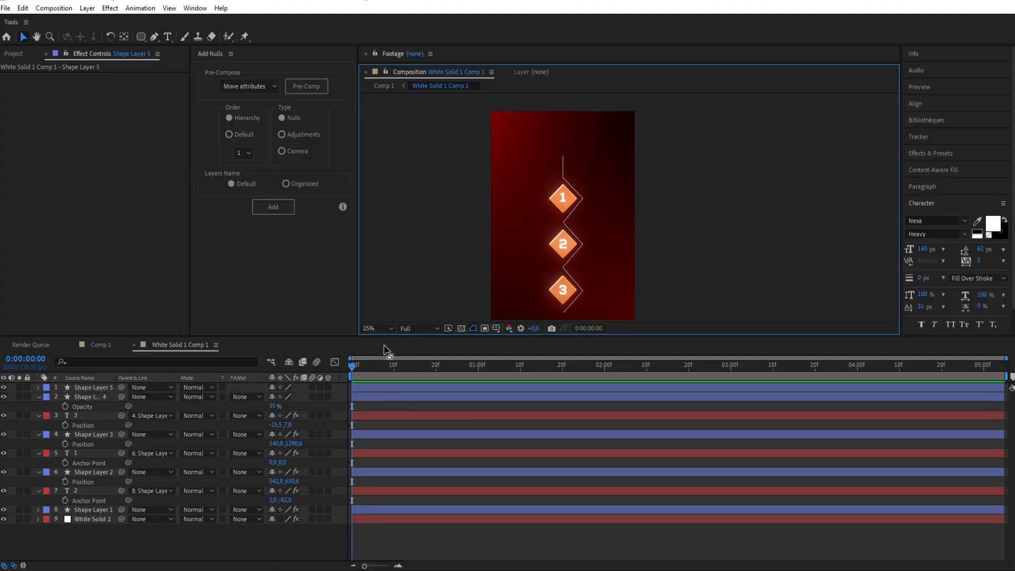
left_click(375, 387)
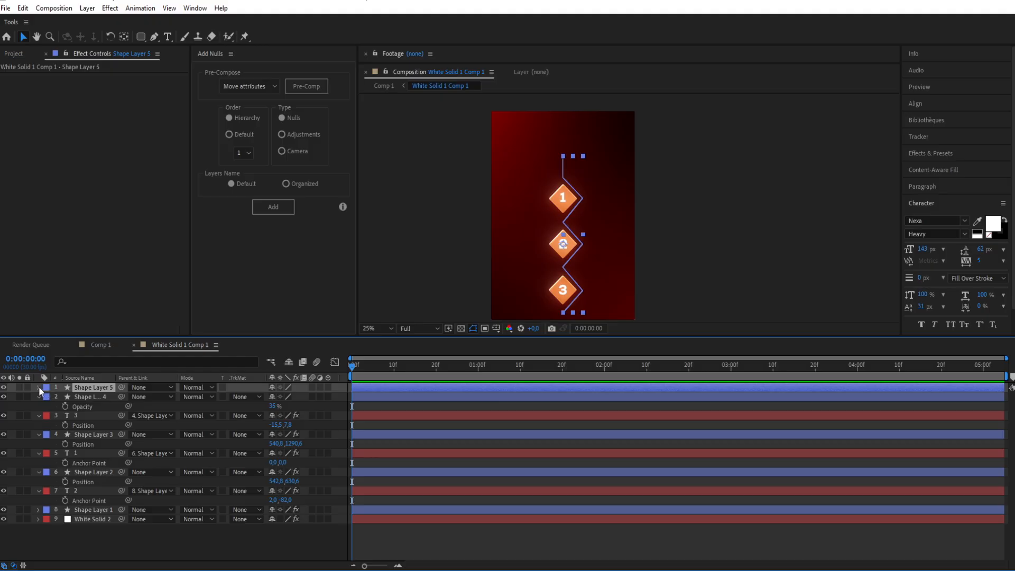
left_click(38, 388)
left_click(332, 397)
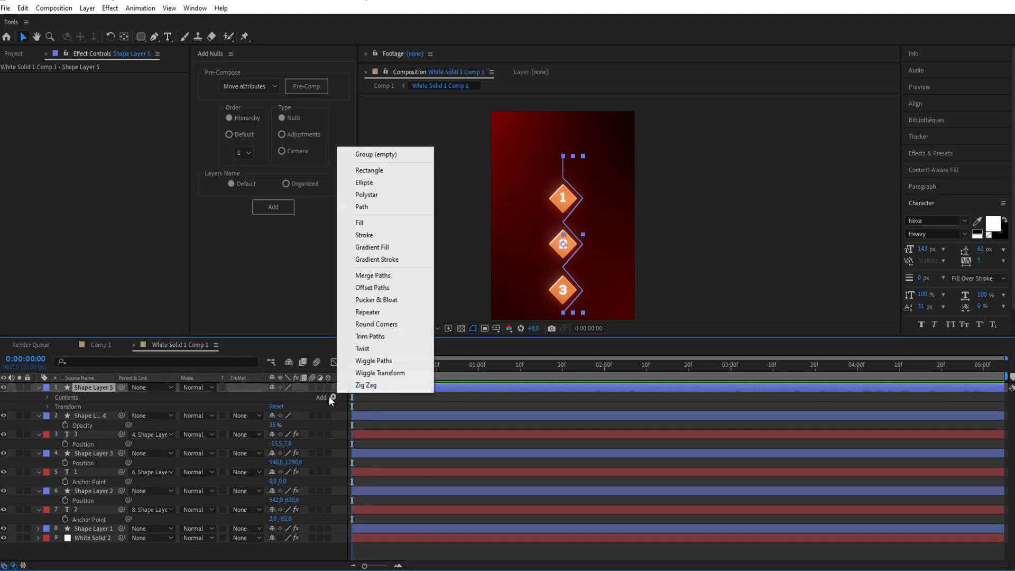
left_click(379, 336)
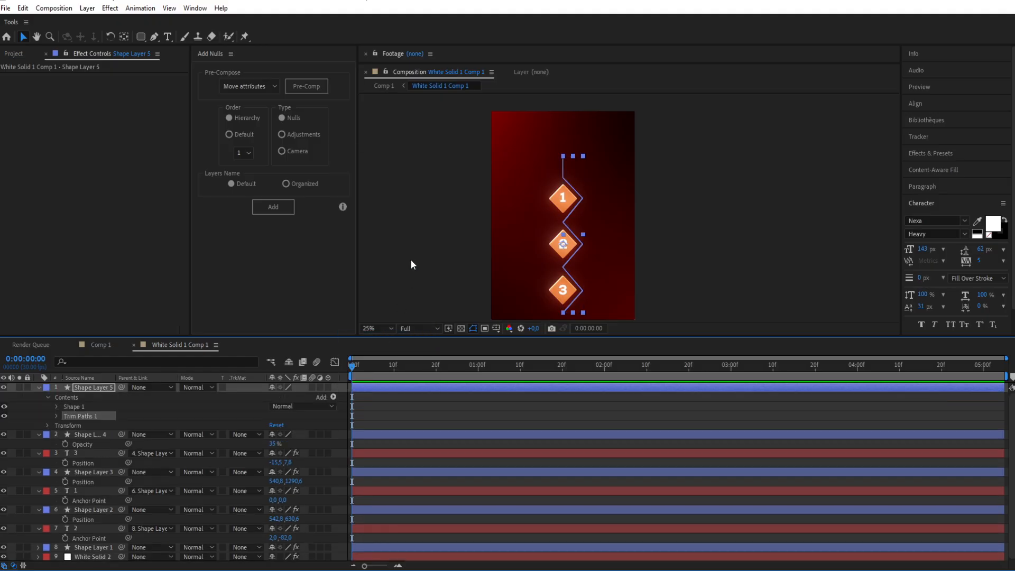
Step: Set the duplicated zigzag layer's Opacity to 100%
key("t")
left_click(273, 397)
type("100")
key("Return")
left_click(476, 247)
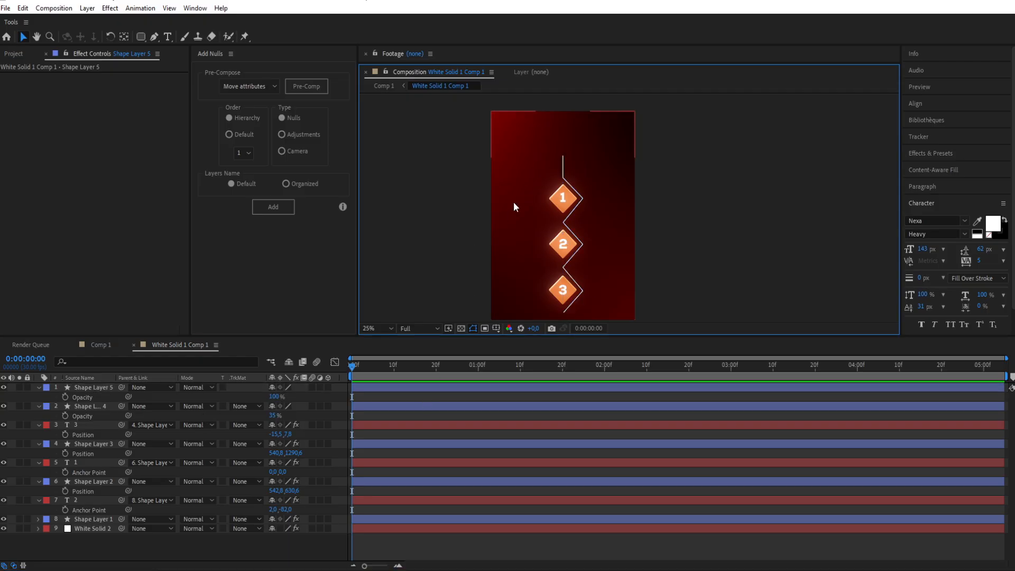
Step: Keyframe the duplicated zigzag's Trim Paths End at 0% on the first frame
left_click(98, 387)
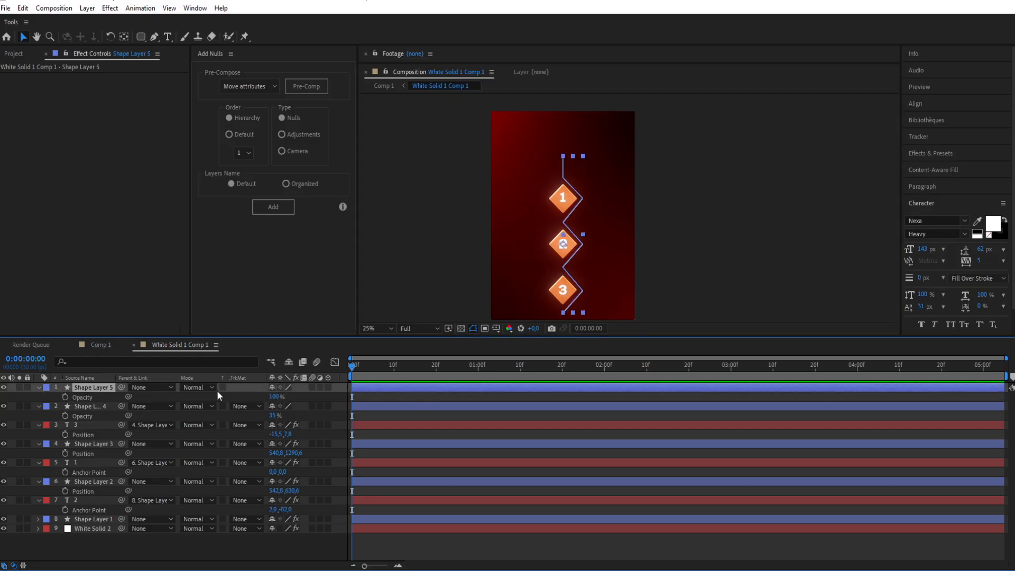
left_click(38, 388)
left_click(39, 388)
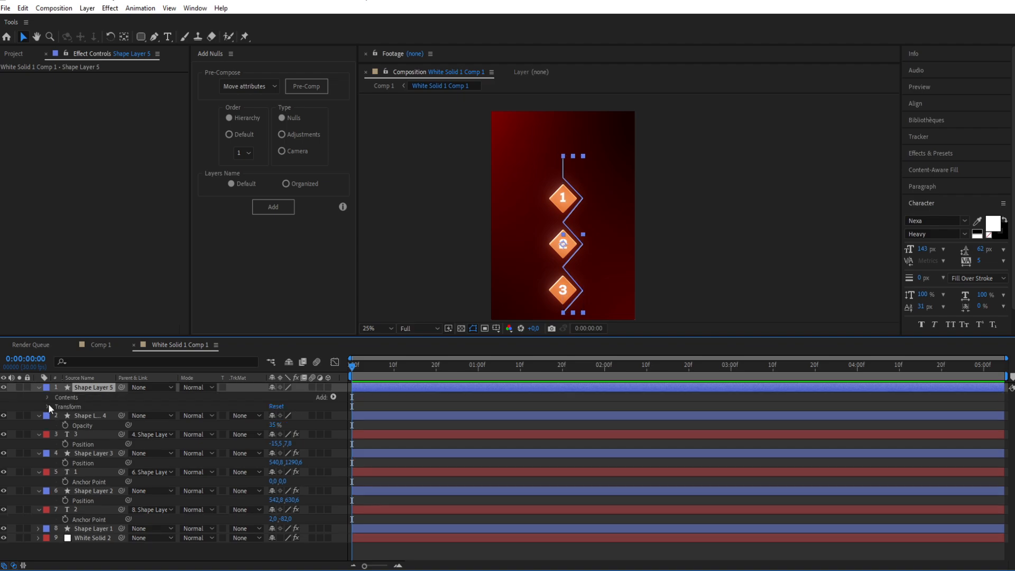
left_click(58, 417)
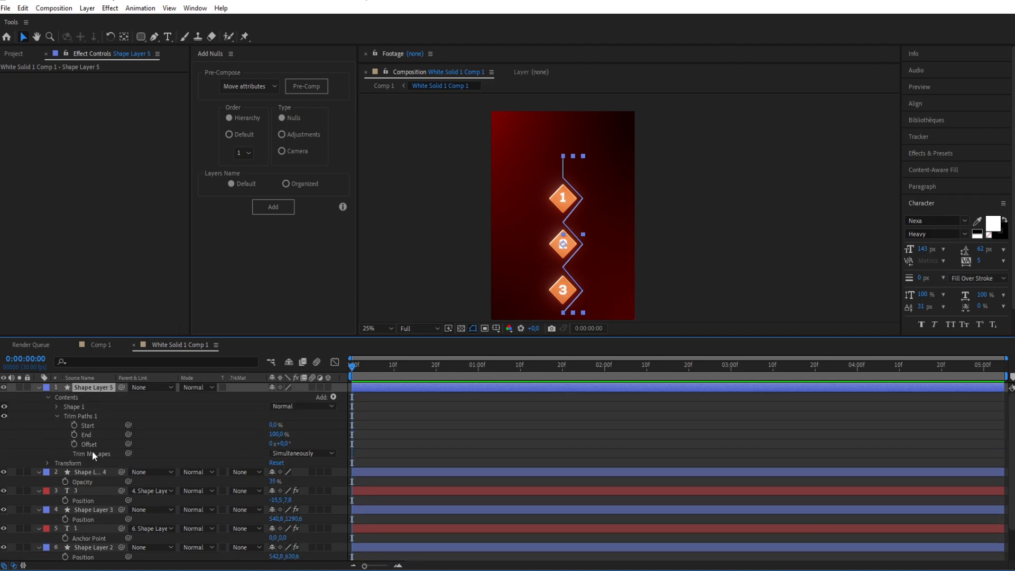
left_click(75, 434)
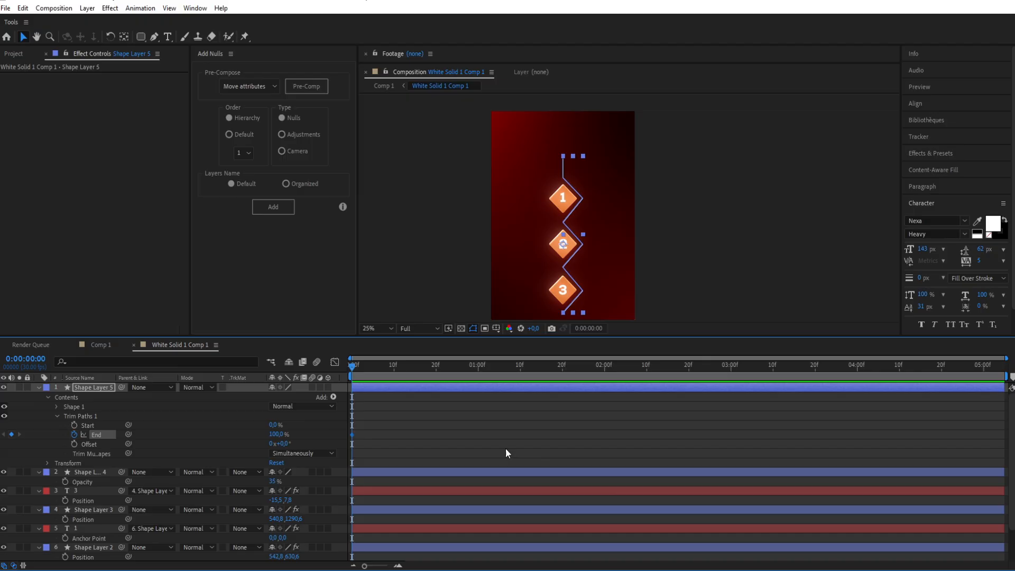
left_click_drag(274, 435, 155, 437)
Step: At 0:00:01:02, keyframe Trim Paths End at 70% so the bright line stops between badges 2 and 3
left_click_drag(354, 366, 487, 367)
left_click(456, 275)
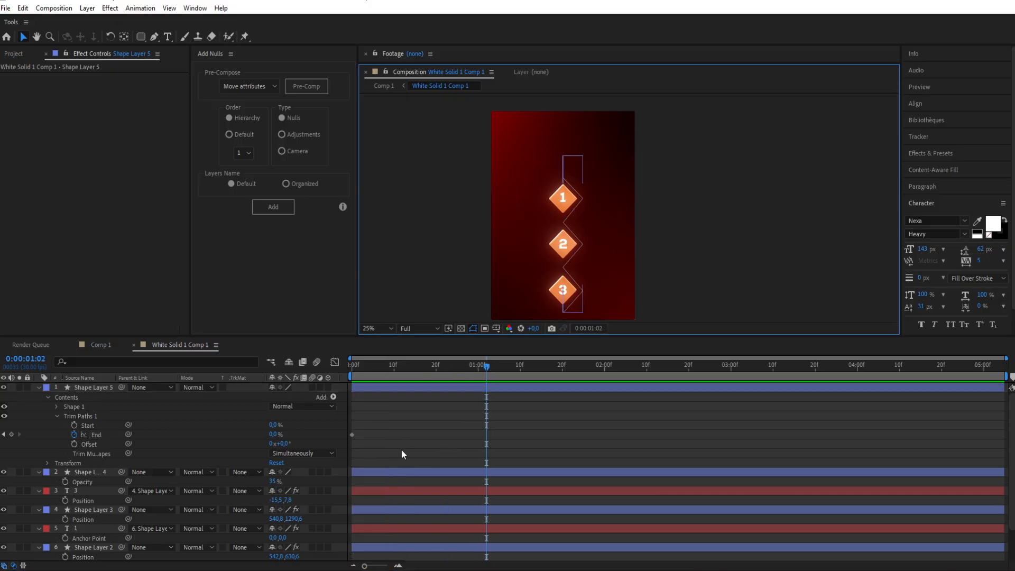
left_click_drag(273, 435, 305, 424)
left_click(496, 241)
scroll(521, 274, "up", 2)
left_click_drag(499, 260, 481, 167)
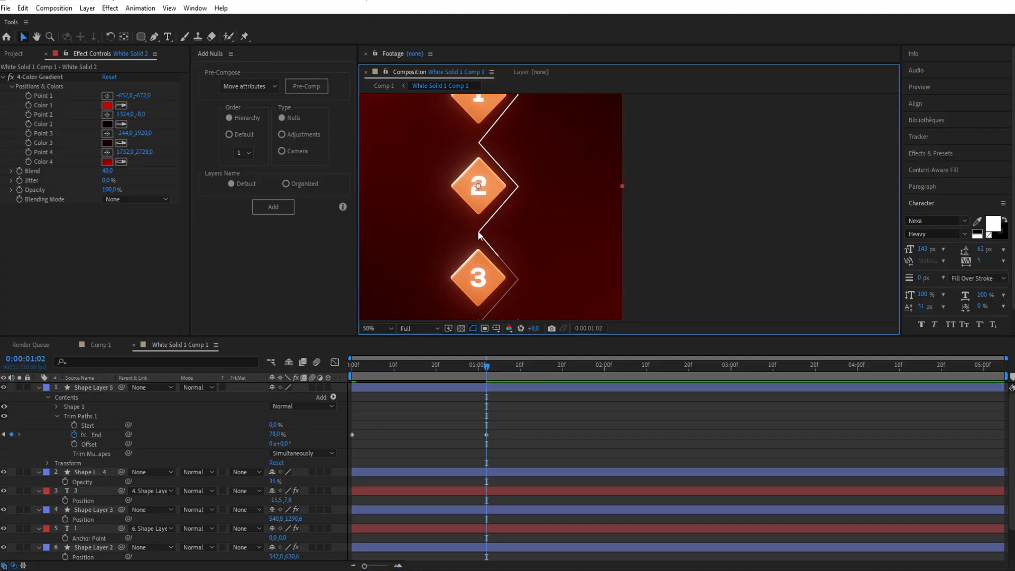
left_click(270, 434)
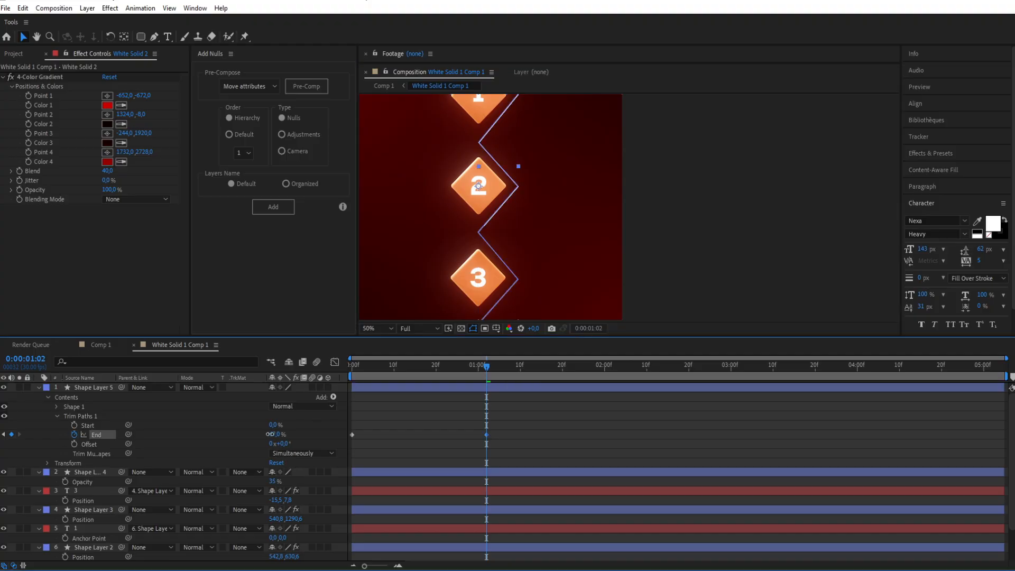
scroll(458, 265, "down", 2)
left_click(458, 264)
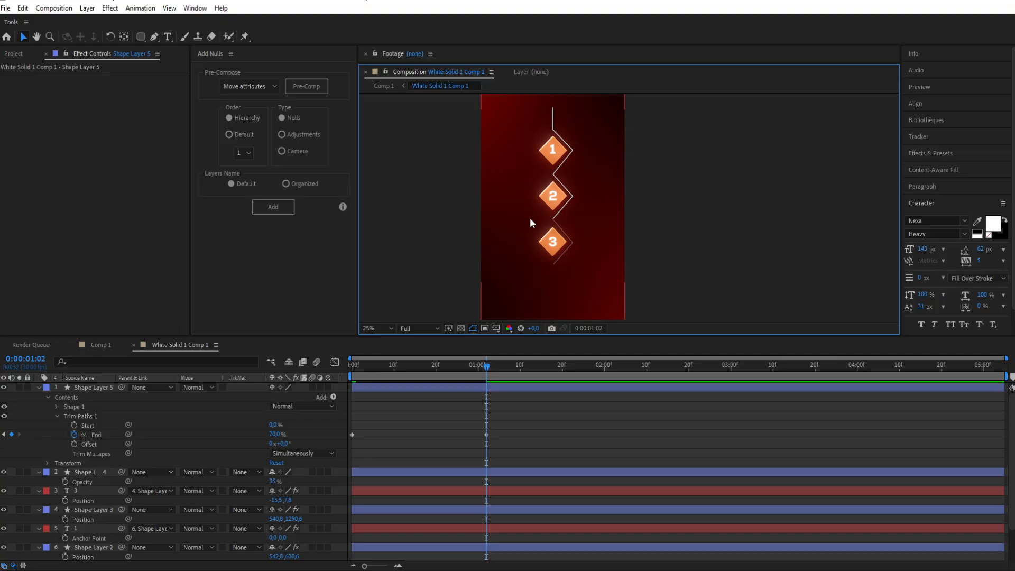
Step: Retime the two End keyframes to about 0:00:01:01 and 0:00:03:13 and apply Easy Ease to them
left_click(494, 454)
left_click_drag(508, 423, 464, 455)
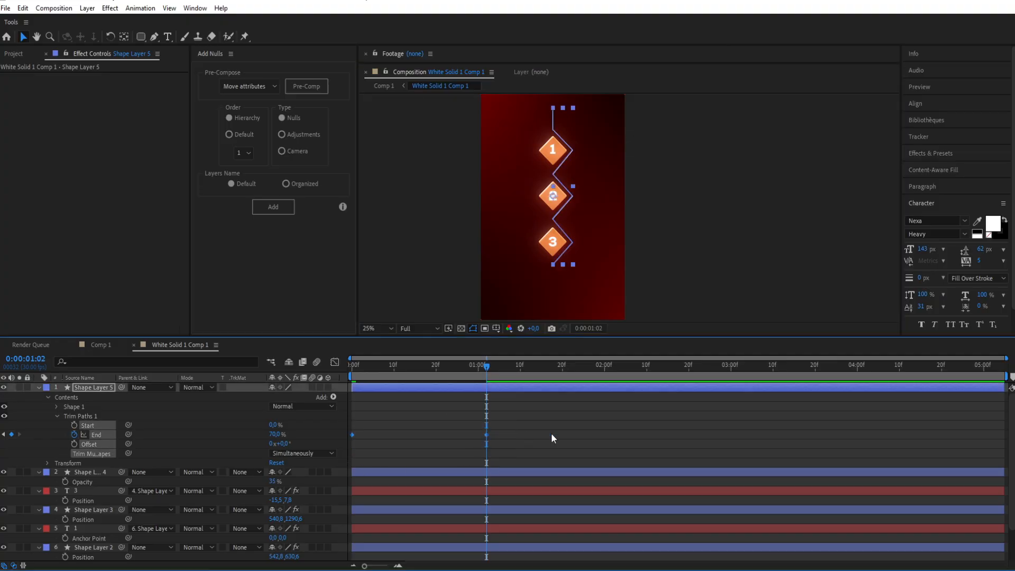
left_click_drag(659, 435, 786, 435)
left_click(664, 433)
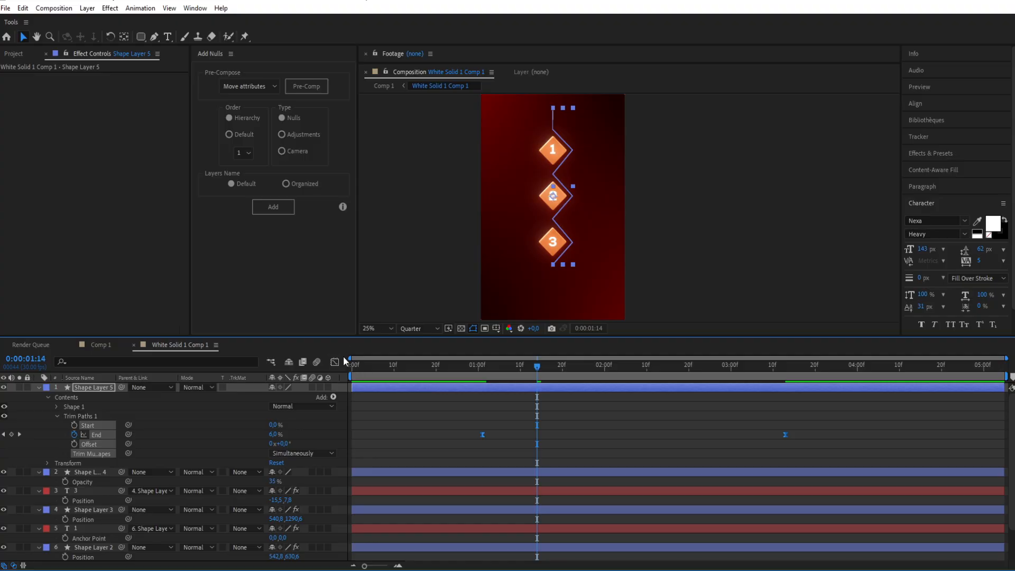
Step: Increase the last End keyframe's influence in the speed graph so the speed peaks early, and preview the line animation
key("shift+F3")
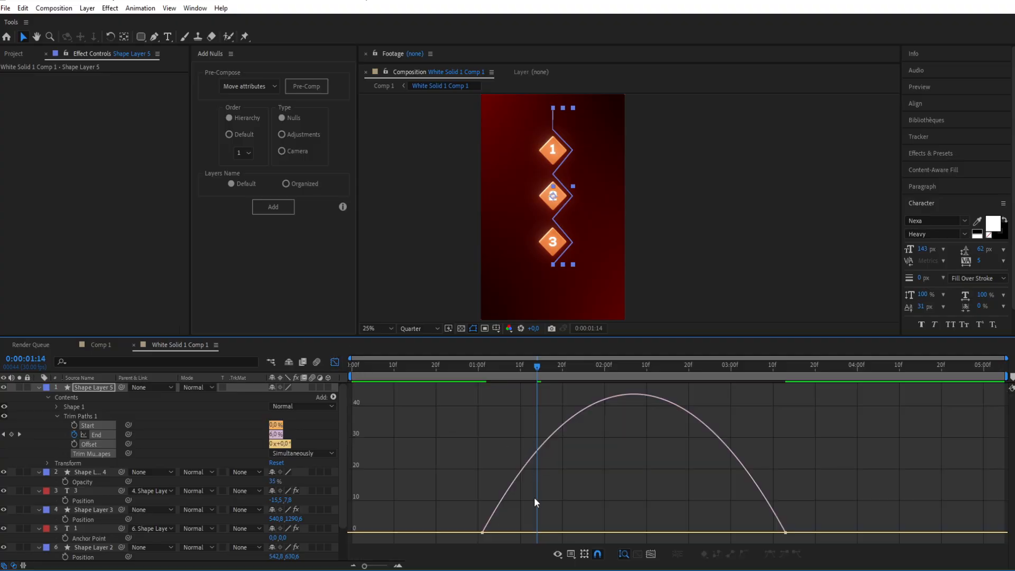
left_click_drag(735, 533, 697, 533)
left_click(479, 377)
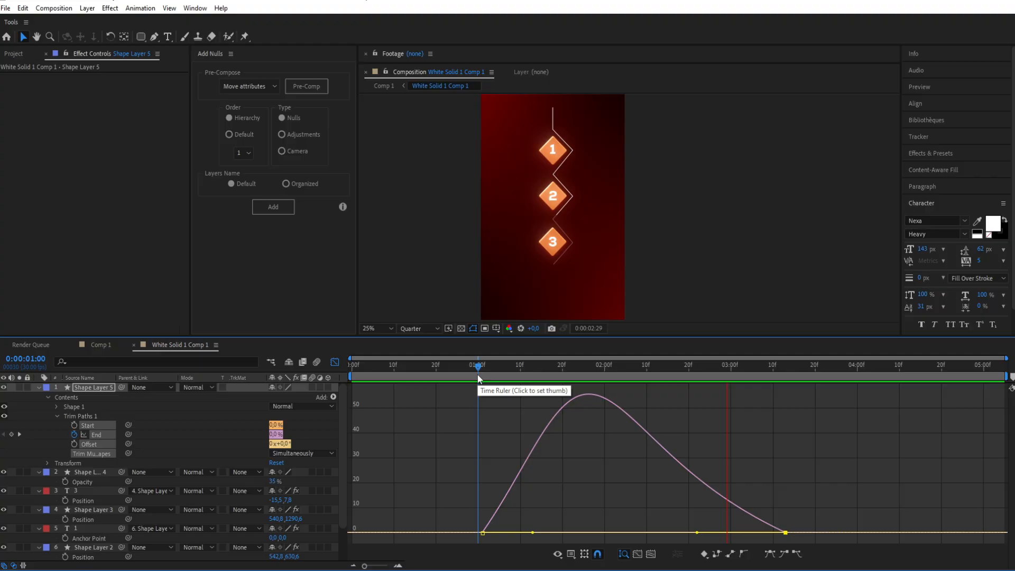
key("space")
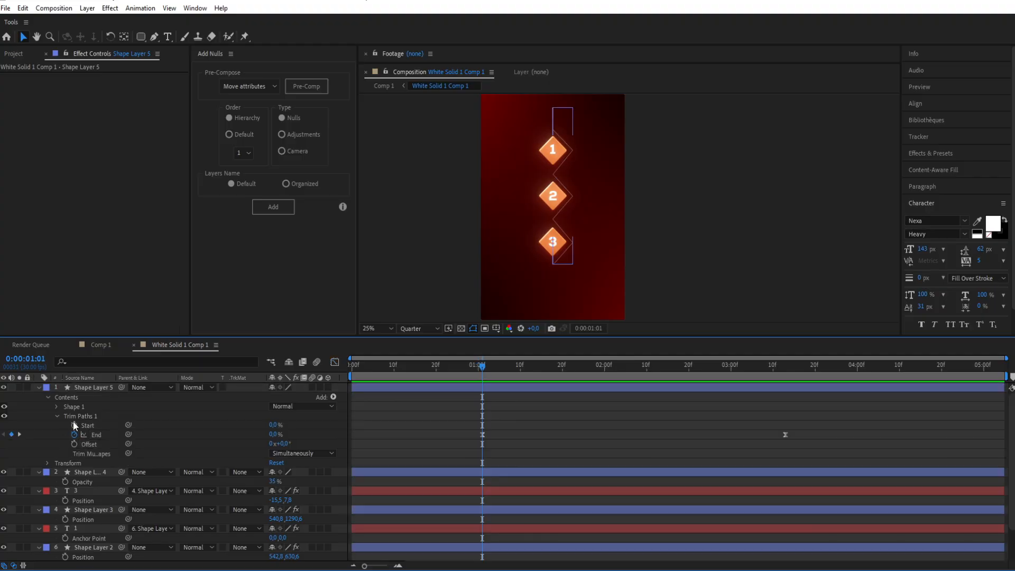
Step: Keyframe Trim Paths Start at 0% at 0:00:01:01 and at 41% at 0:00:03:13
left_click(74, 424)
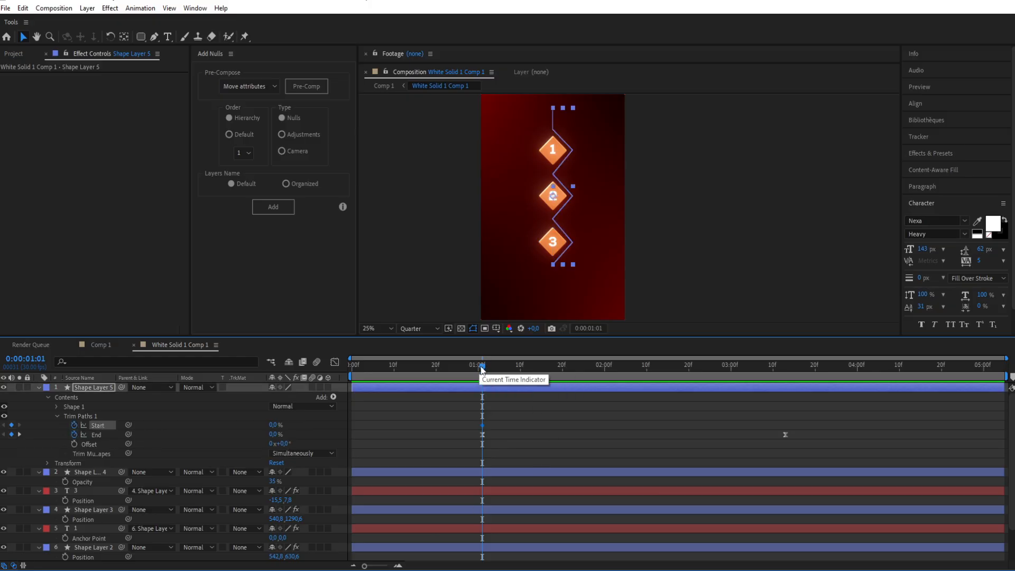
left_click_drag(484, 366, 786, 367)
left_click_drag(531, 224, 771, 82)
scroll(503, 273, "up", 3)
key("v")
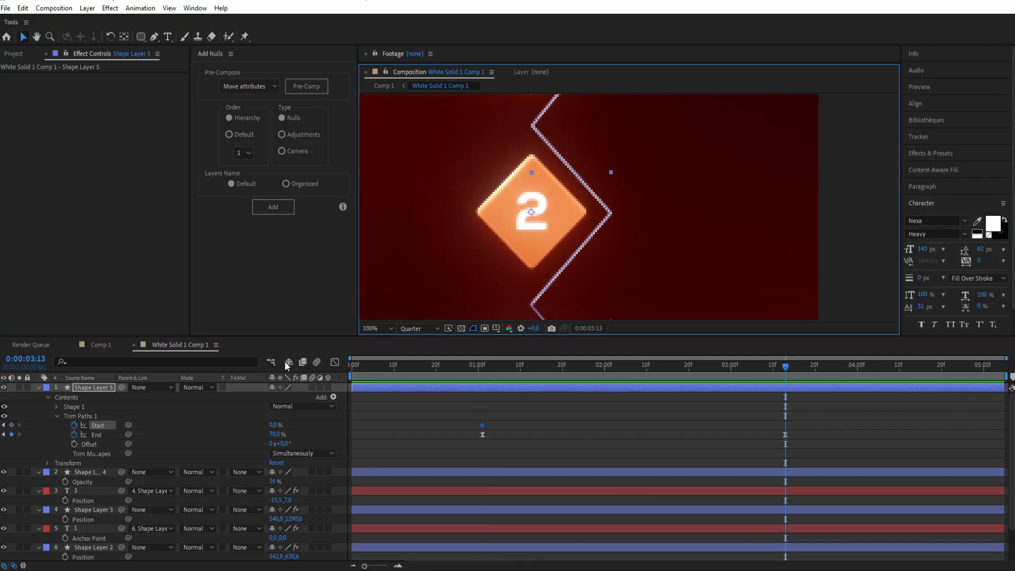
left_click_drag(272, 425, 288, 417)
scroll(675, 313, "down", 3)
Step: Ease the Start keyframes and raise the last one's influence to about 63% in the speed graph
left_click_drag(801, 423, 460, 428)
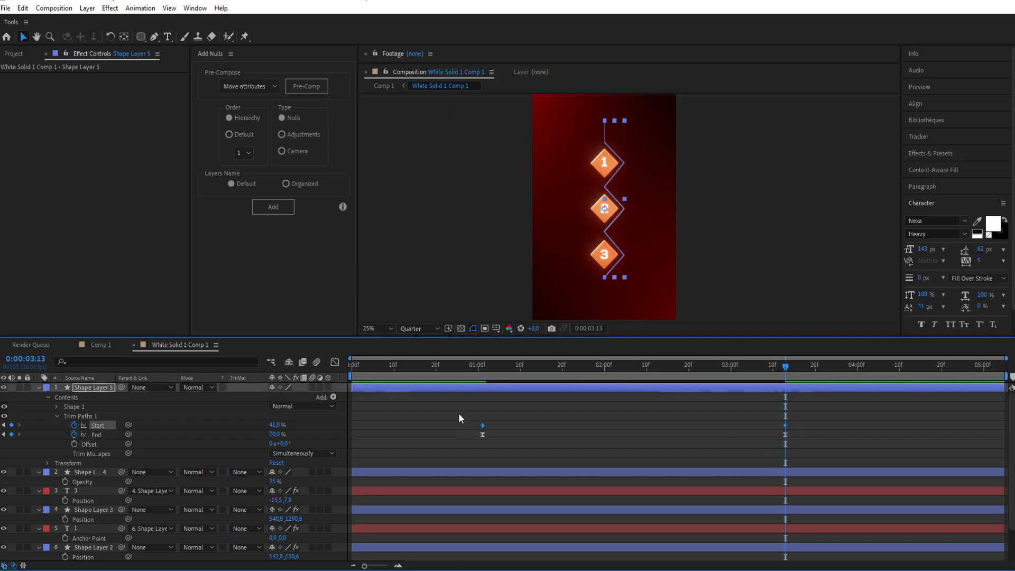
left_click(334, 362)
left_click_drag(801, 523, 694, 533)
key("space")
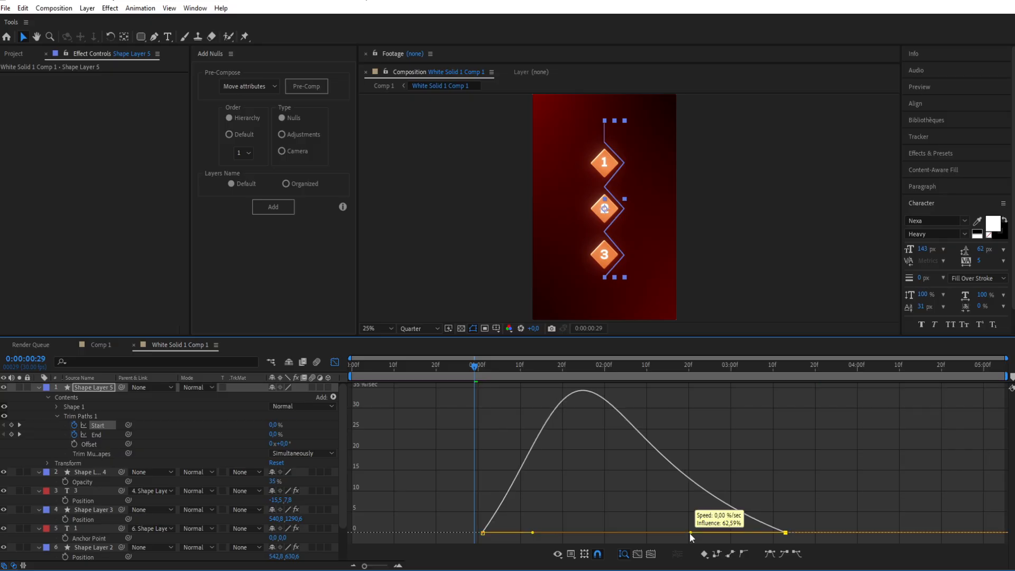
key("shift+F3")
Step: Shift both Start keyframes about five frames later than the End keyframes and preview the moving line segment
left_click_drag(497, 423, 807, 425)
left_click_drag(476, 367, 482, 370)
key("space")
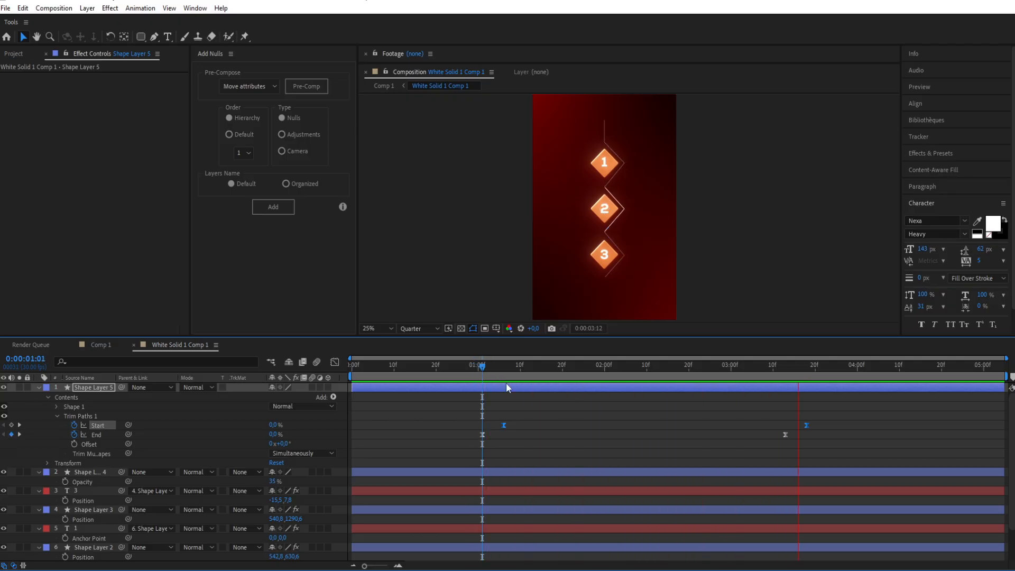
key("space")
key("k")
Step: Apply Deep Glow to the trimmed zigzag layer, checking at 0:00:02:10, and enable Unmult
left_click(646, 366)
left_click(539, 293)
left_click(634, 389)
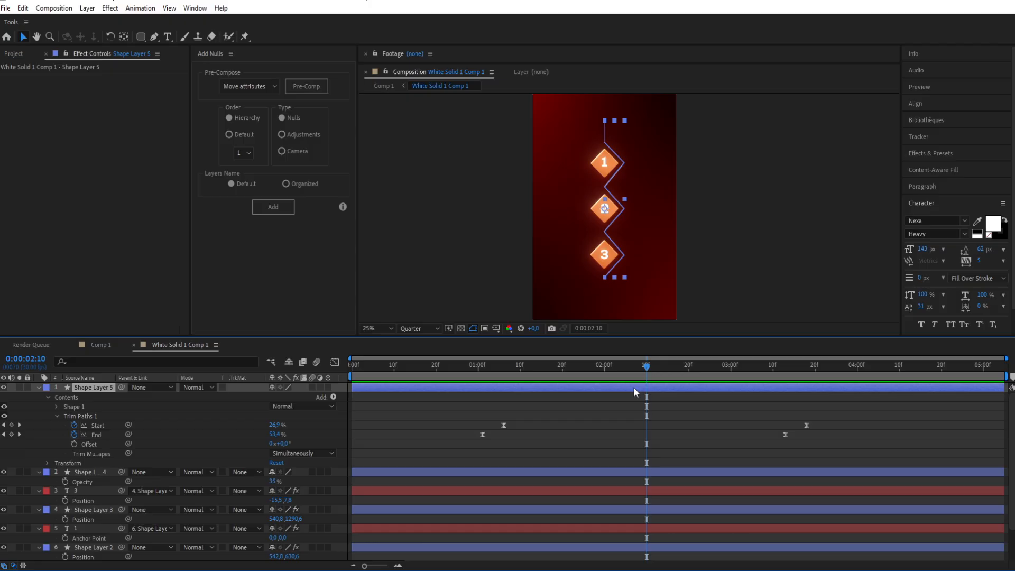
key("ctrl+space")
type("deep")
key("Return")
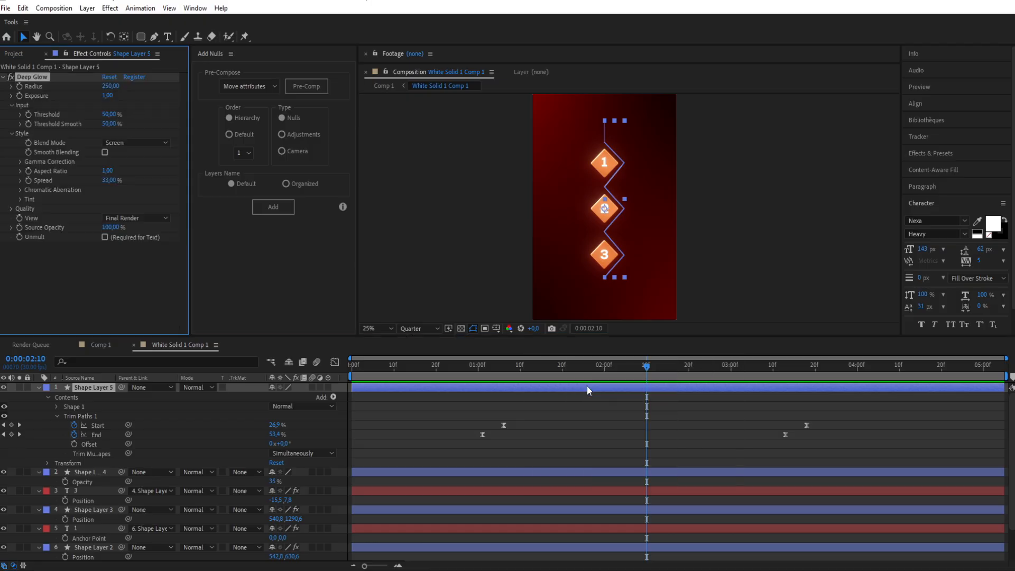
left_click(104, 237)
Step: Lower the zigzag line's Deep Glow Exposure to 0.40 while viewing it at full resolution
left_click(542, 197)
key("period")
left_click(417, 328)
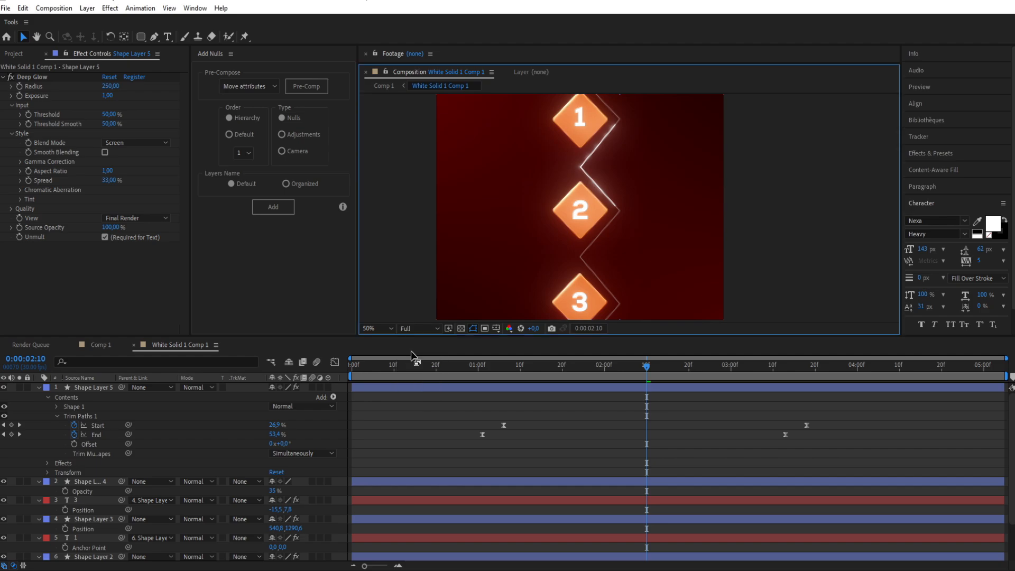
left_click(411, 351)
left_click_drag(109, 98, 66, 103)
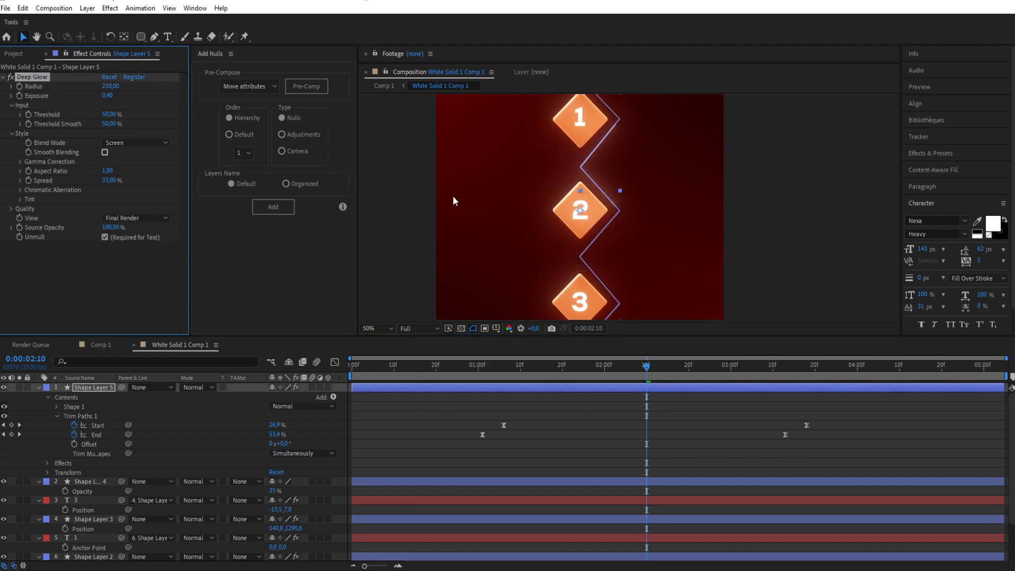
left_click(406, 185)
scroll(536, 197, "down", 2)
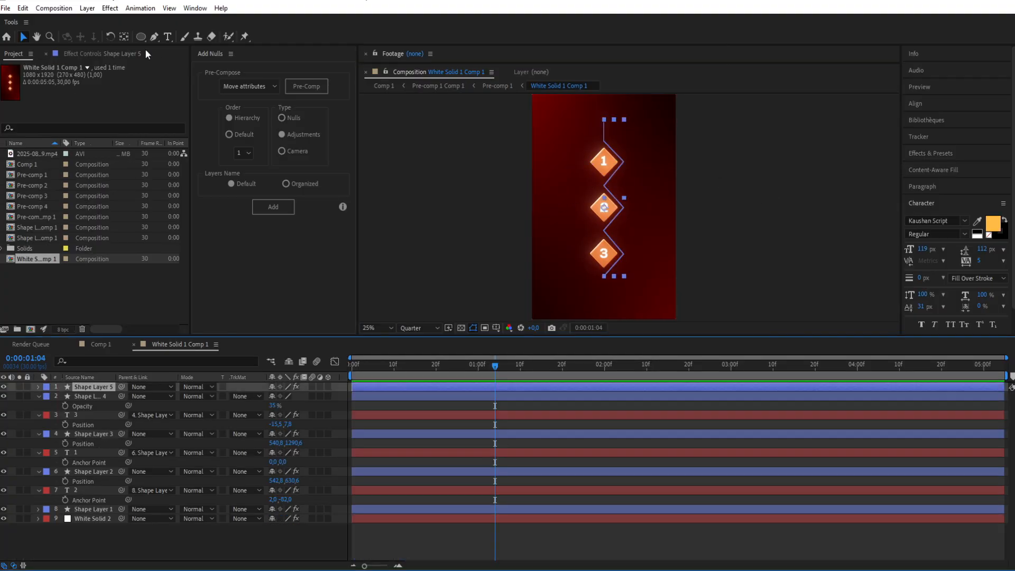
Step: Draw a small circle above and to the right of the zigzag's starting point and hide its stroke
left_click(141, 38)
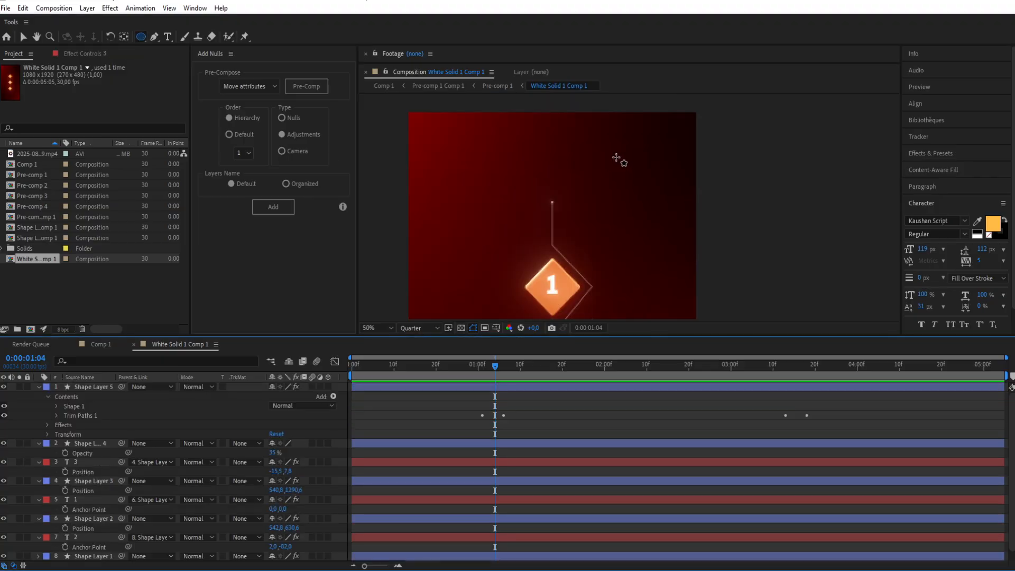
left_click_drag(622, 149, 626, 155)
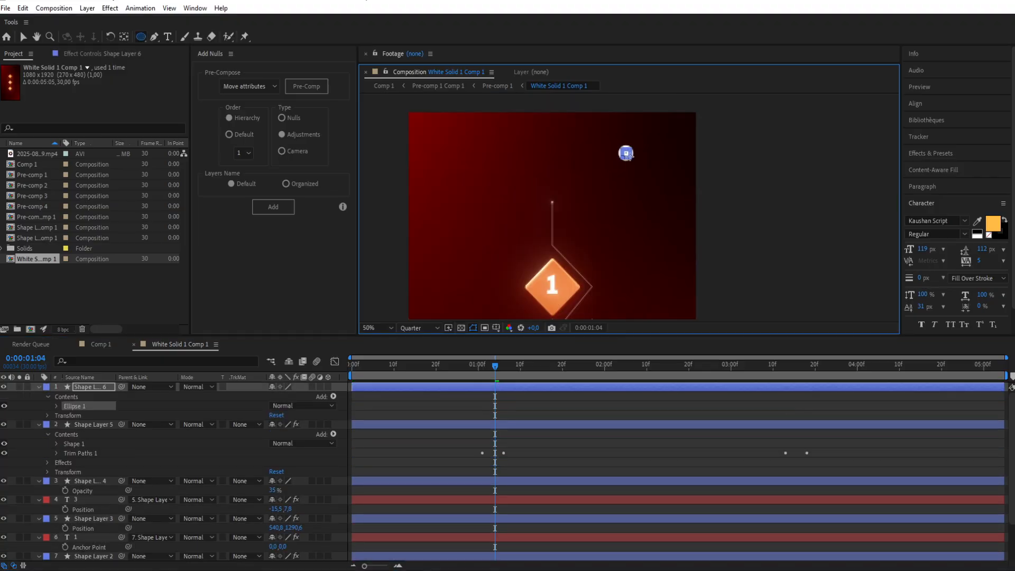
left_click(56, 406)
left_click(4, 425)
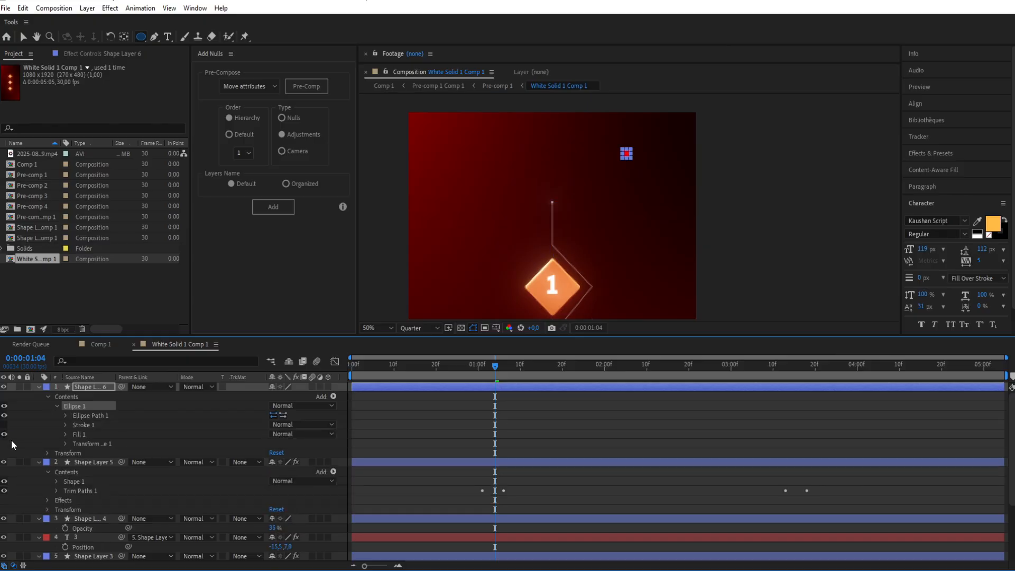
Step: Set the small circle's fill color to white, FFFFFF
left_click(66, 435)
left_click(275, 462)
type("FFFFFF")
left_click(282, 244)
Step: Apply Deep Glow to the circle layer with Unmult enabled and Exposure set to 0.63
left_click(499, 386)
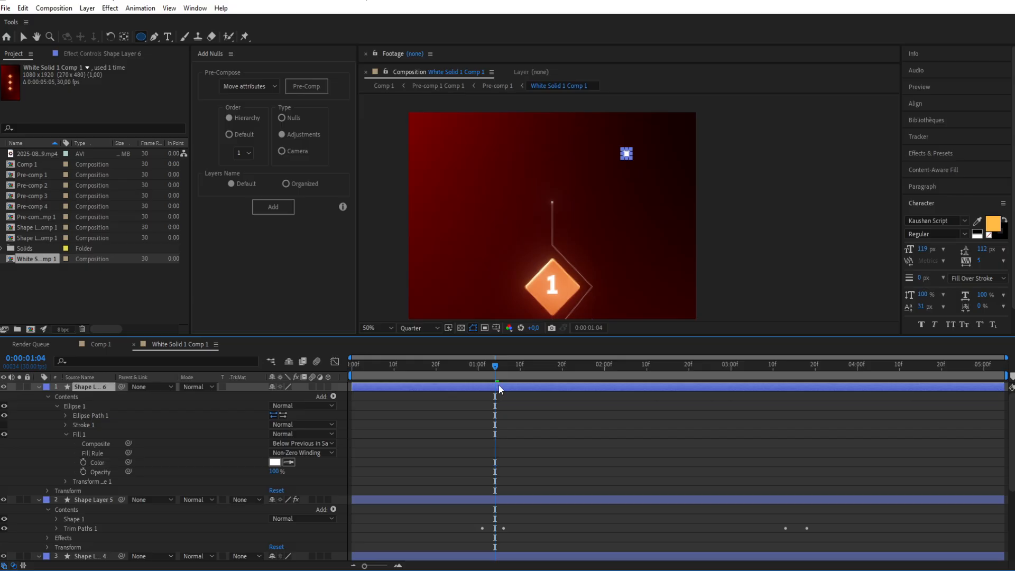
key("ctrl+space")
type("dee")
left_click(472, 387)
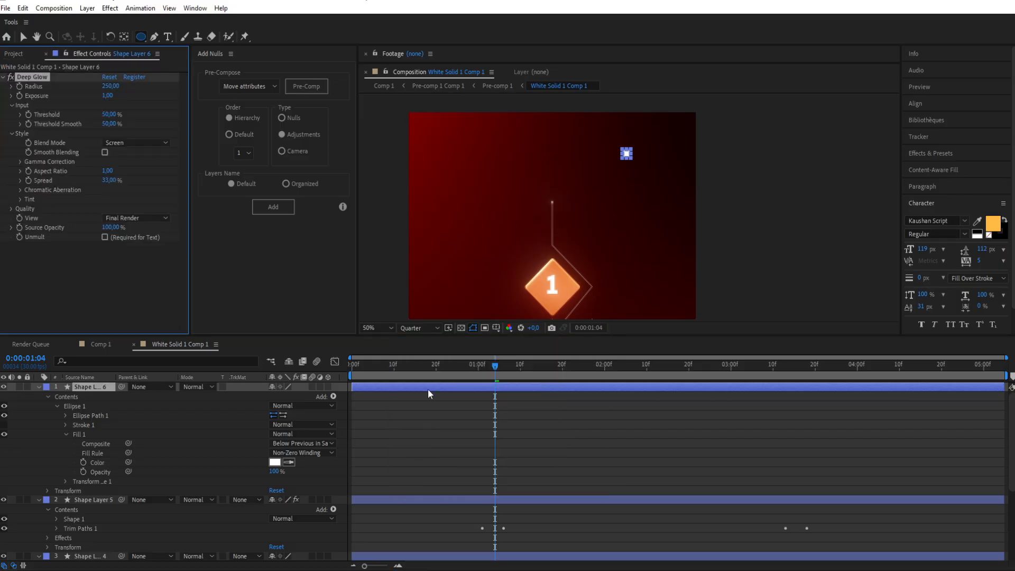
left_click(105, 237)
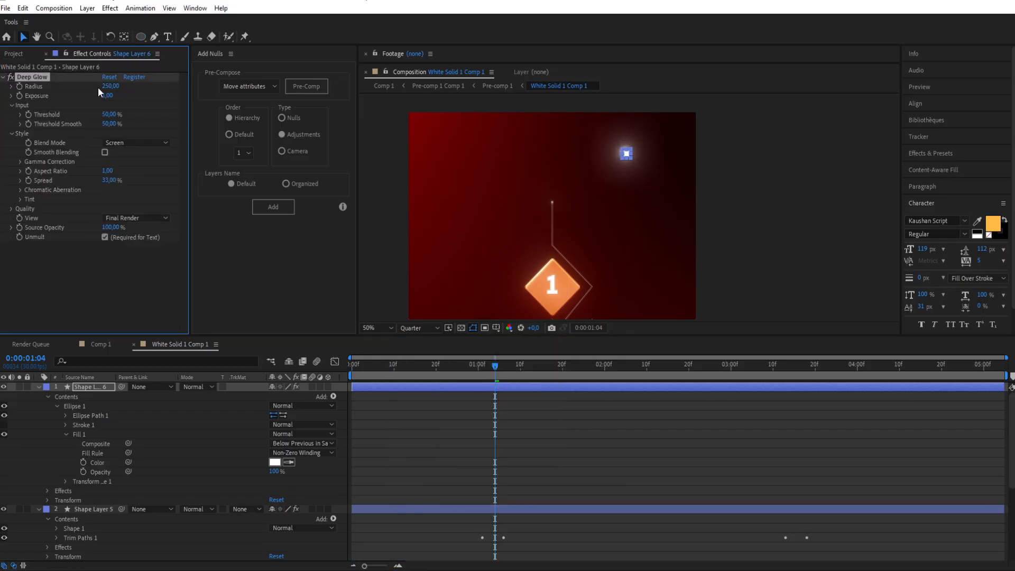
left_click_drag(108, 96, 28, 107)
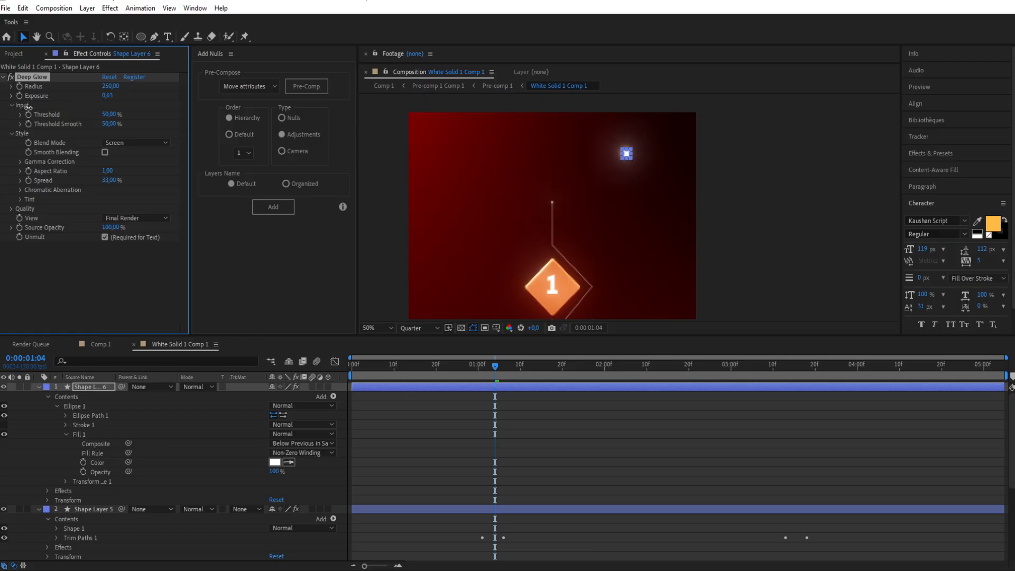
Step: Set the dot's Deep Glow Exposure to 0.70 and keyframe its Position at 0:00:01:04 with X at 812
left_click(709, 185)
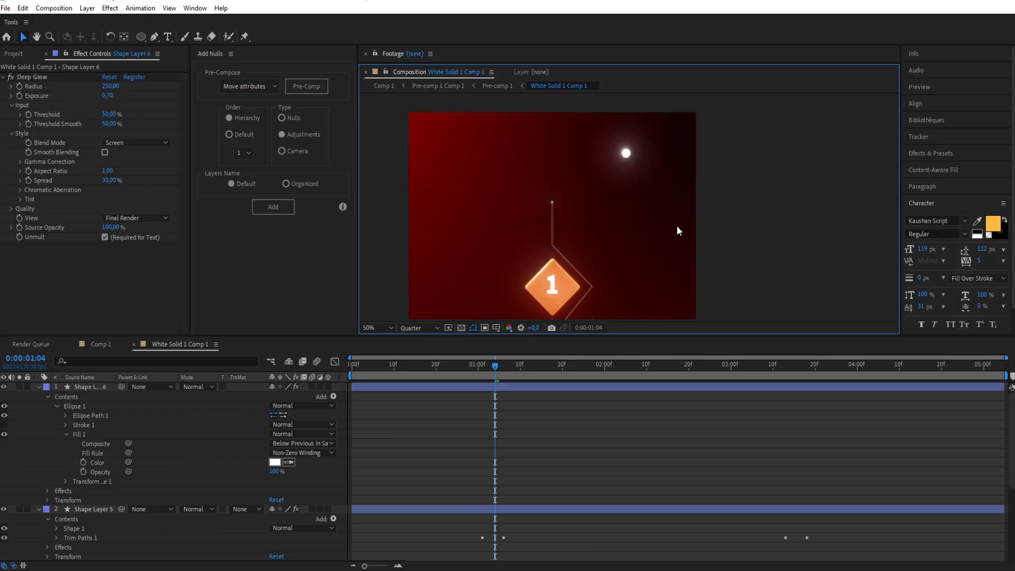
left_click(516, 388)
key("u")
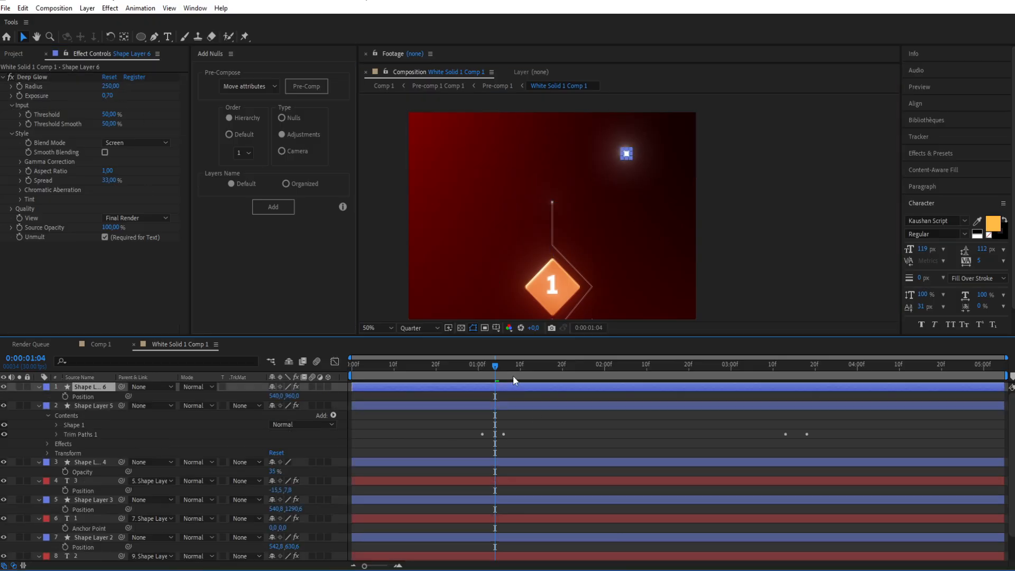
left_click(65, 396)
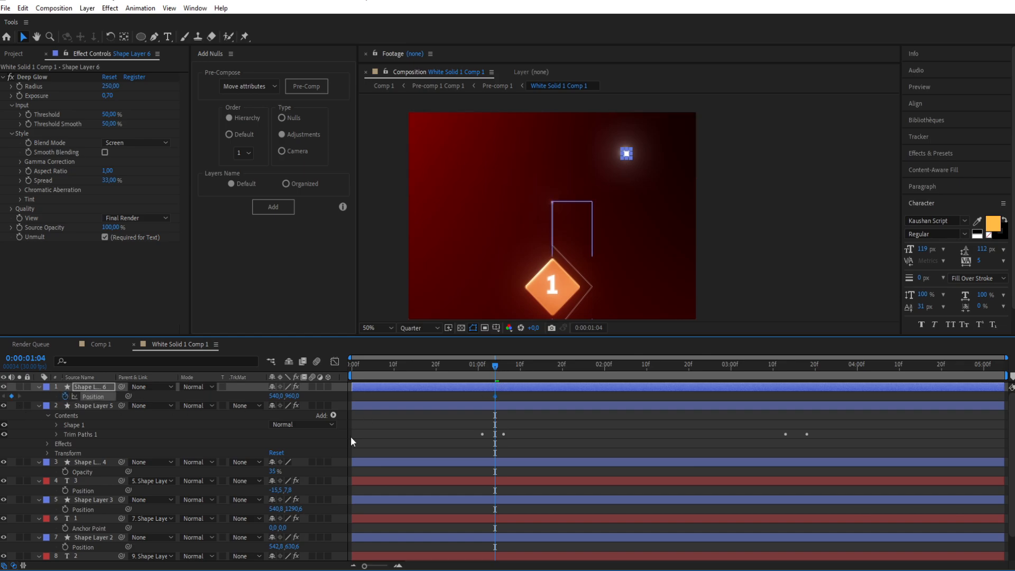
left_click_drag(276, 395, 423, 389)
Step: Add a second Position keyframe for the dot at 0:00:03:20, moving it to 303, 1739
left_click_drag(495, 366, 680, 367)
key("space")
left_click_drag(646, 278, 664, 148)
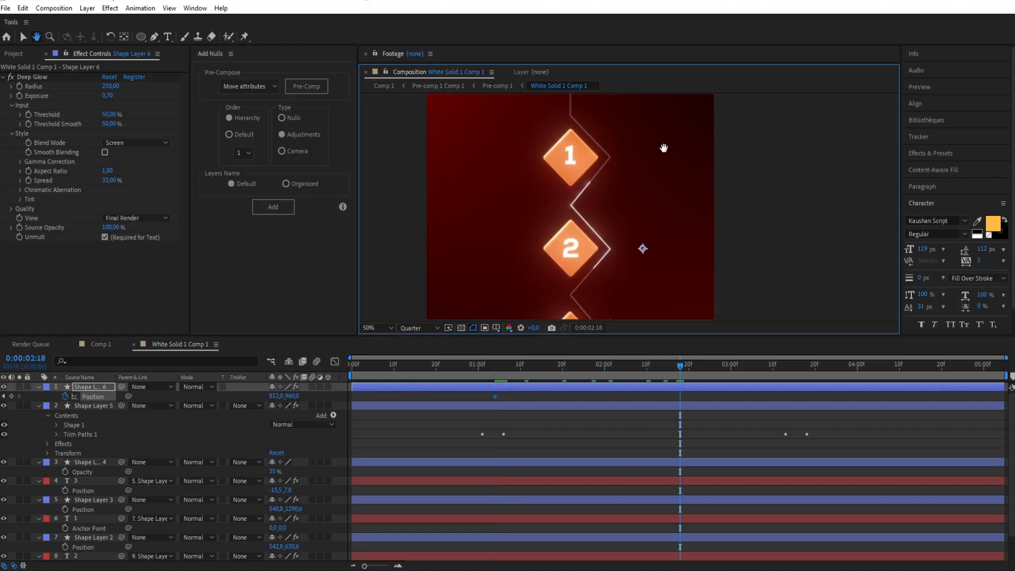
left_click(276, 396)
left_click_drag(299, 397, 621, 385)
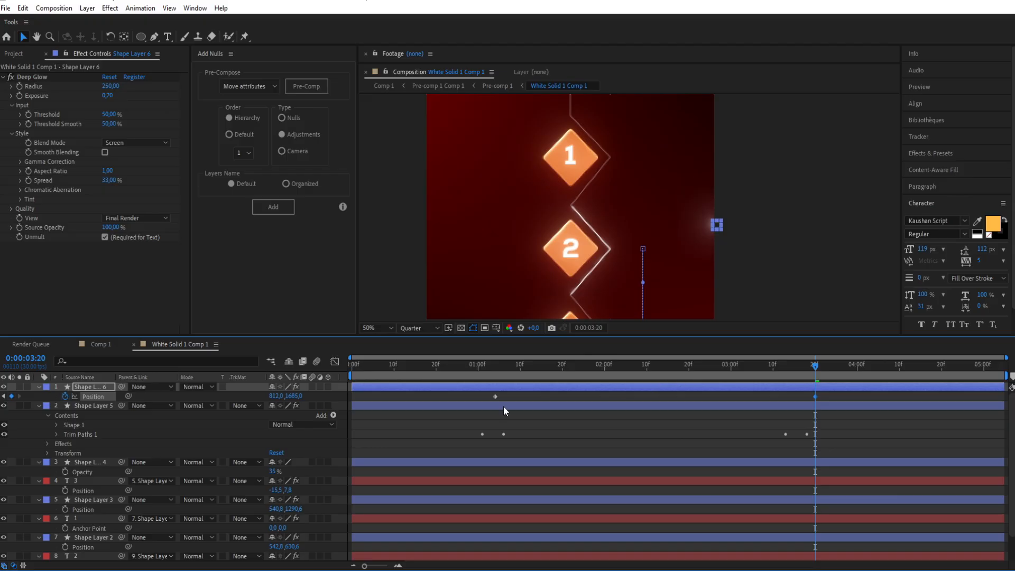
left_click_drag(277, 397, 80, 473)
mouse_move(294, 396)
left_mouse_down()
mouse_move(328, 381)
mouse_move(285, 397)
left_mouse_up()
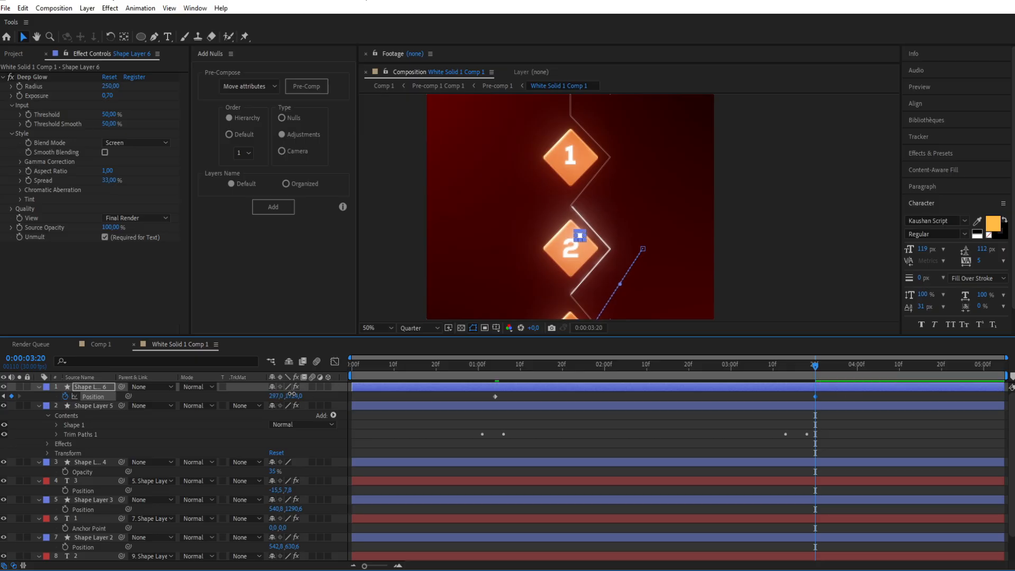
Step: Bend the dot's straight motion path into an arc by reshaping the direction handles at both of its ends
scroll(555, 259, "down", 2)
left_click_drag(555, 259, 570, 173)
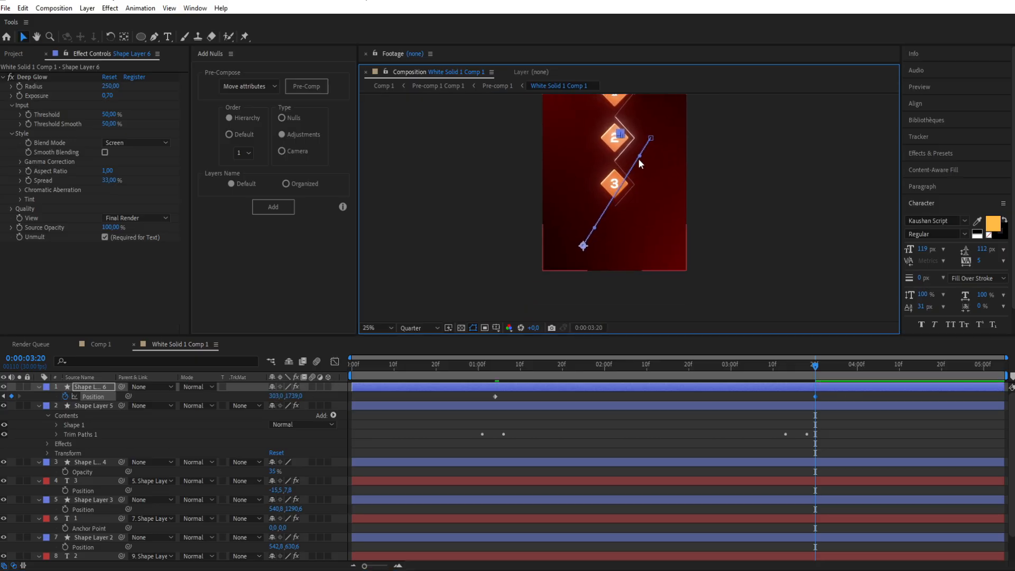
left_click_drag(640, 157, 594, 145)
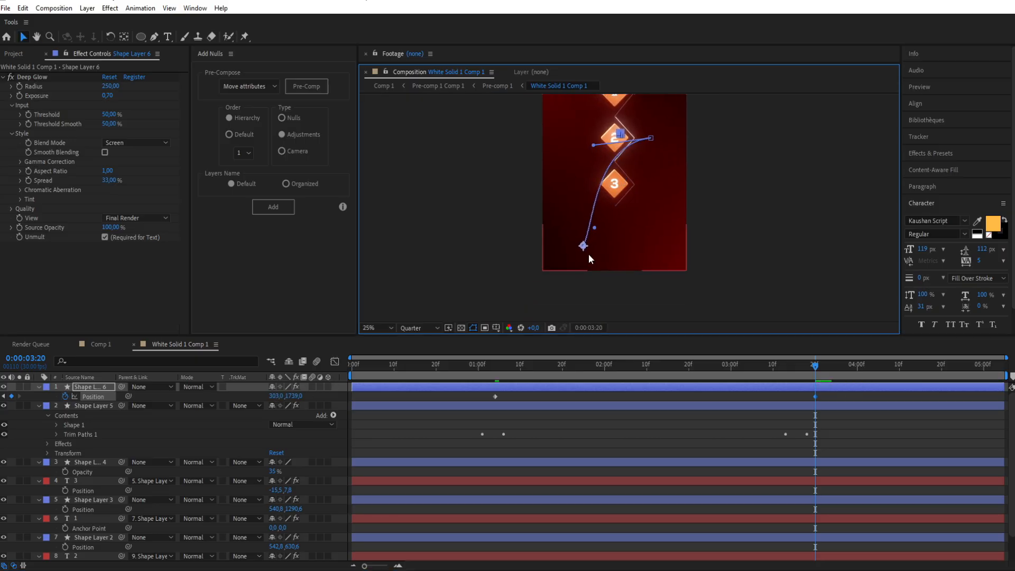
mouse_move(595, 225)
left_mouse_down()
mouse_move(586, 219)
mouse_move(596, 183)
mouse_move(586, 210)
left_mouse_up()
left_click_drag(595, 146, 596, 142)
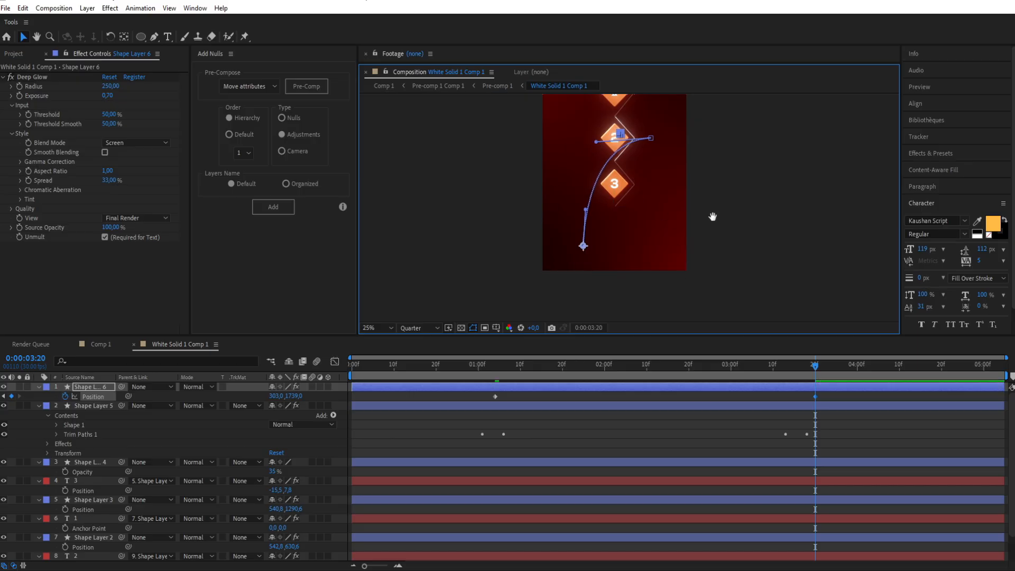
left_click_drag(712, 220, 705, 245)
Step: Ease both of the dot's Position keyframes, reshape their speed curve, and preview the dot's movement up to diamond 1
left_click_drag(471, 394, 841, 396)
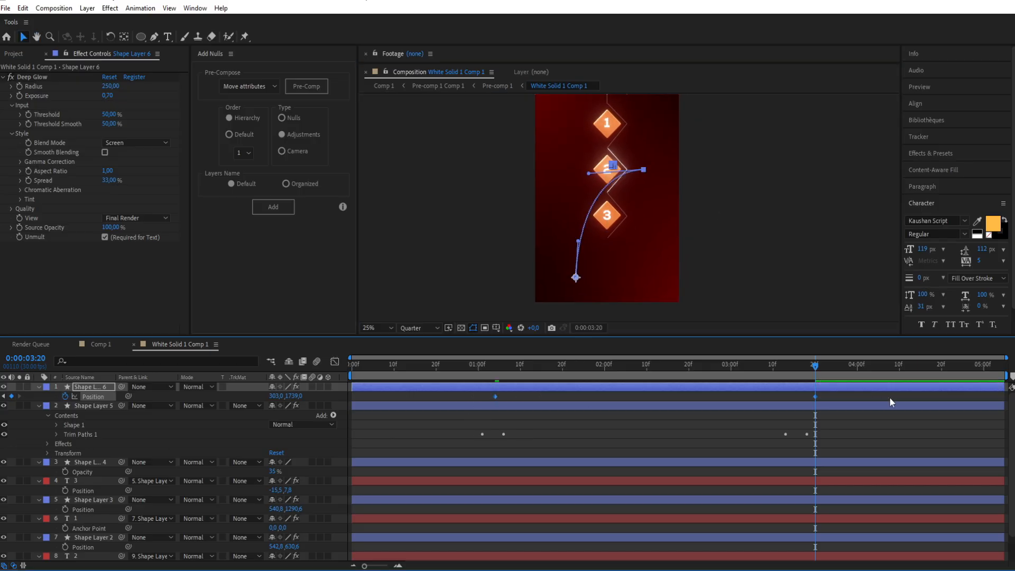
left_click(335, 362)
left_click_drag(834, 519, 704, 533)
left_click(478, 368)
key("space")
scroll(555, 298, "down", 1)
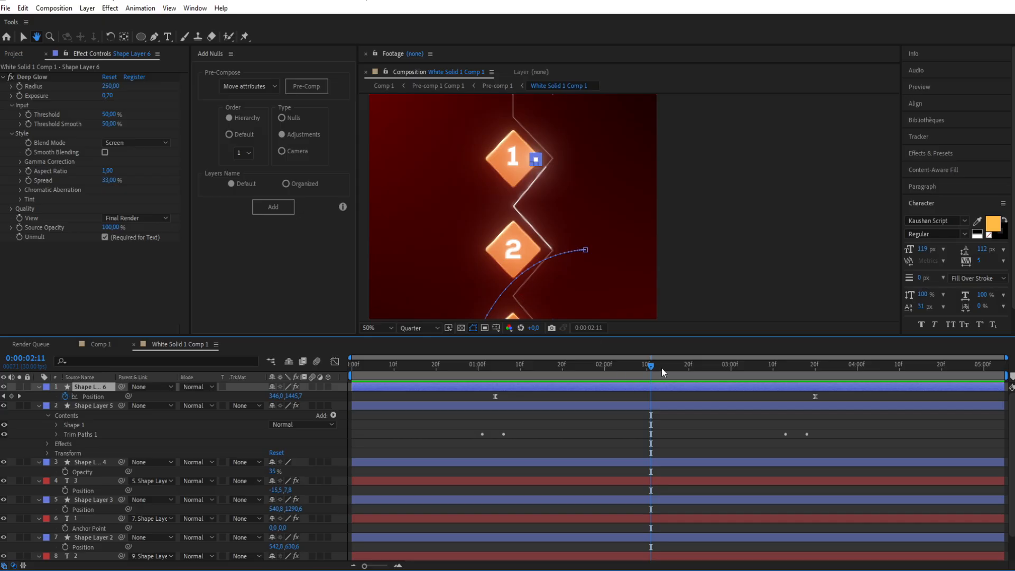
mouse_move(653, 371)
left_mouse_down()
mouse_move(639, 377)
mouse_move(647, 376)
left_mouse_up()
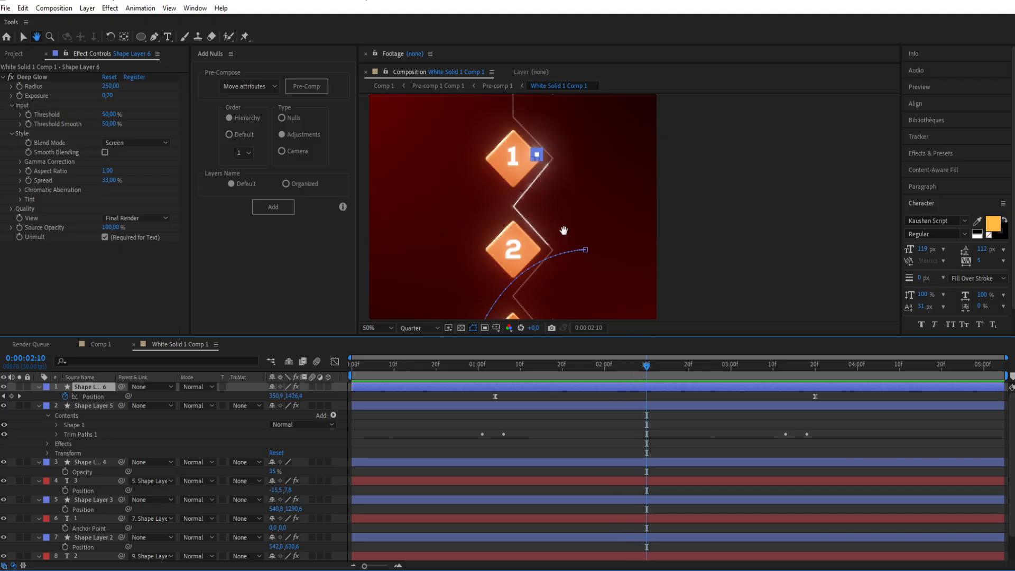
Step: Keyframe diamond 1's Scale from 57% at 0:00:02:07 down to 50% by 0:00:02:14
scroll(668, 403, "down", 1)
key("v")
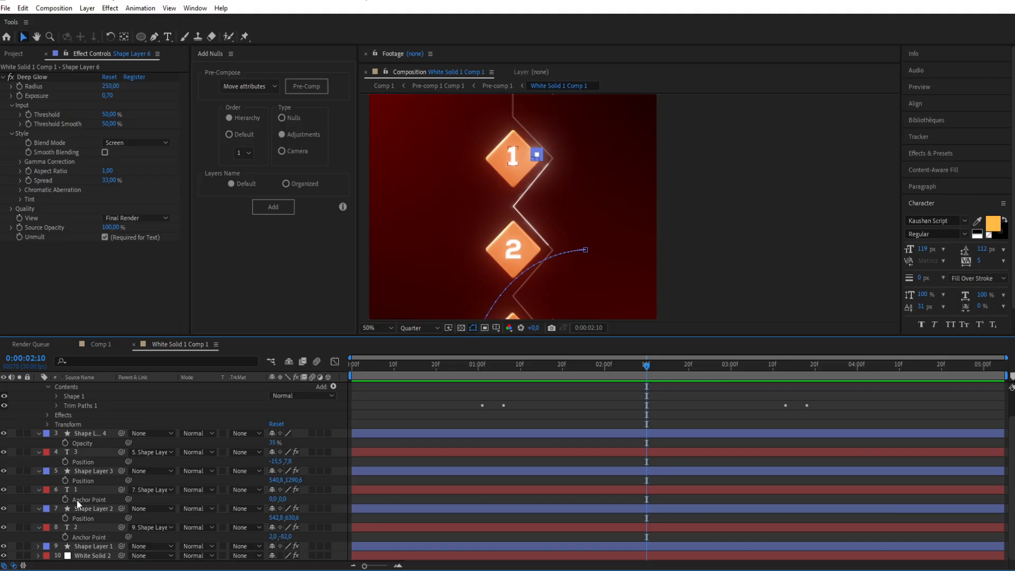
left_click(90, 508)
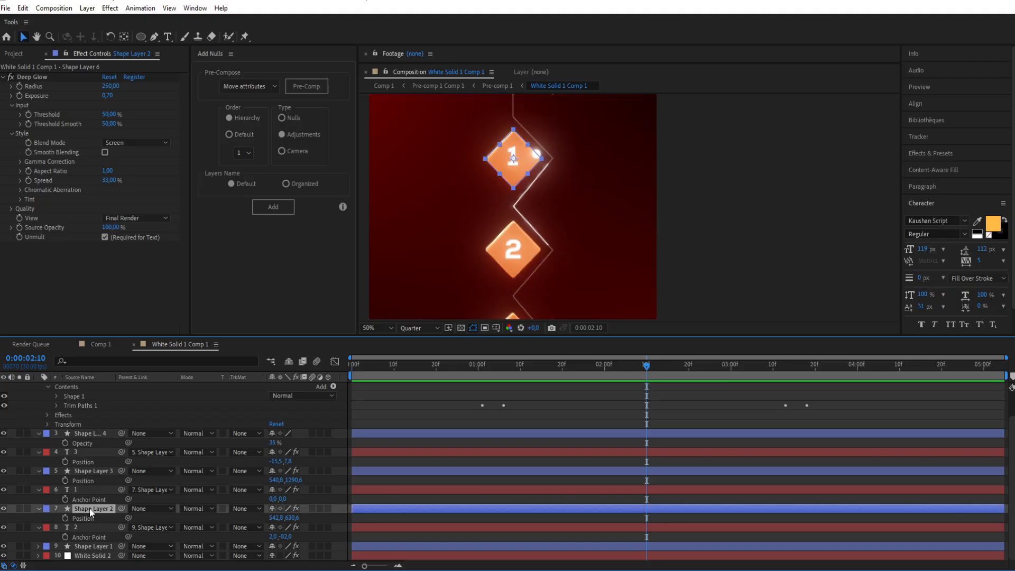
key("s")
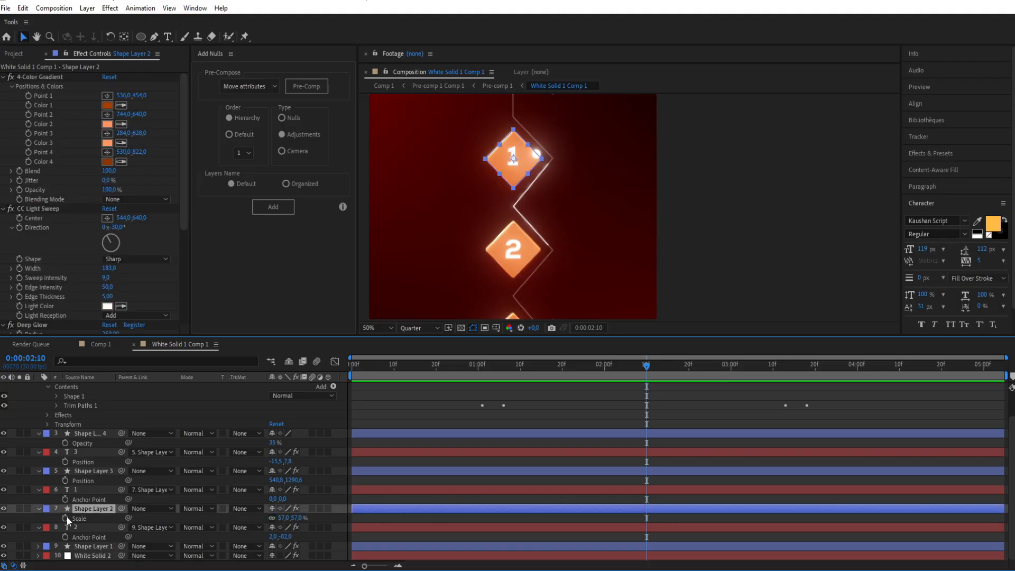
left_click(66, 517)
left_click_drag(643, 520, 634, 519)
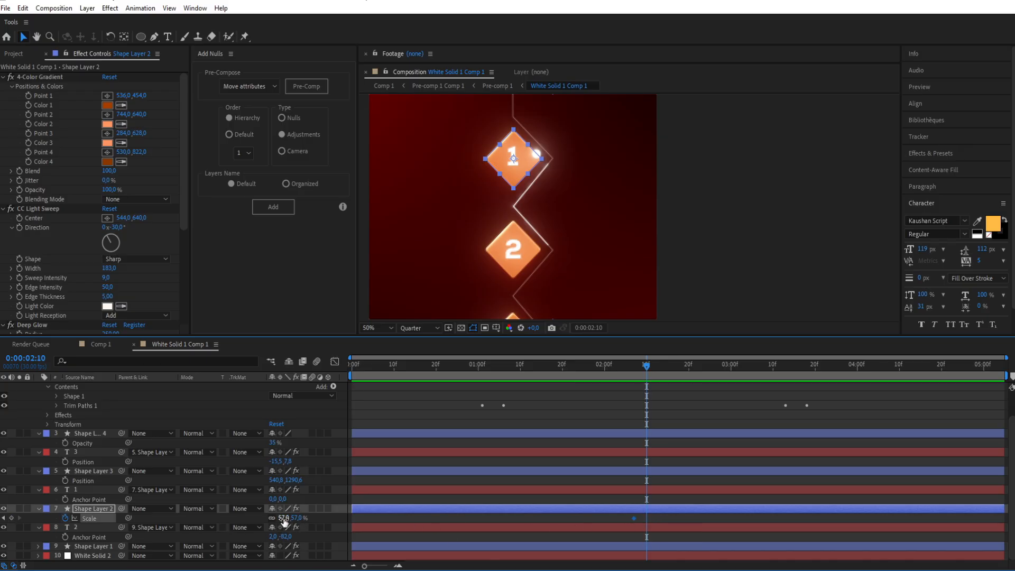
left_click_drag(284, 519, 279, 520)
key("space")
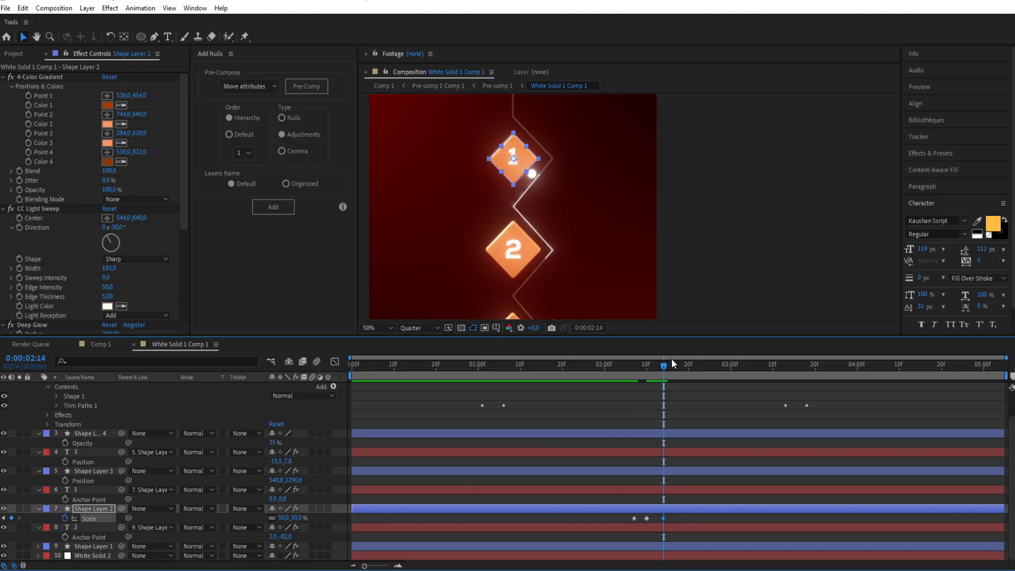
Step: Paste diamond 1's 57% Scale keyframe at 0:00:02:16, shift its last two Scale keyframes slightly earlier, and preview
left_click_drag(661, 366, 672, 364)
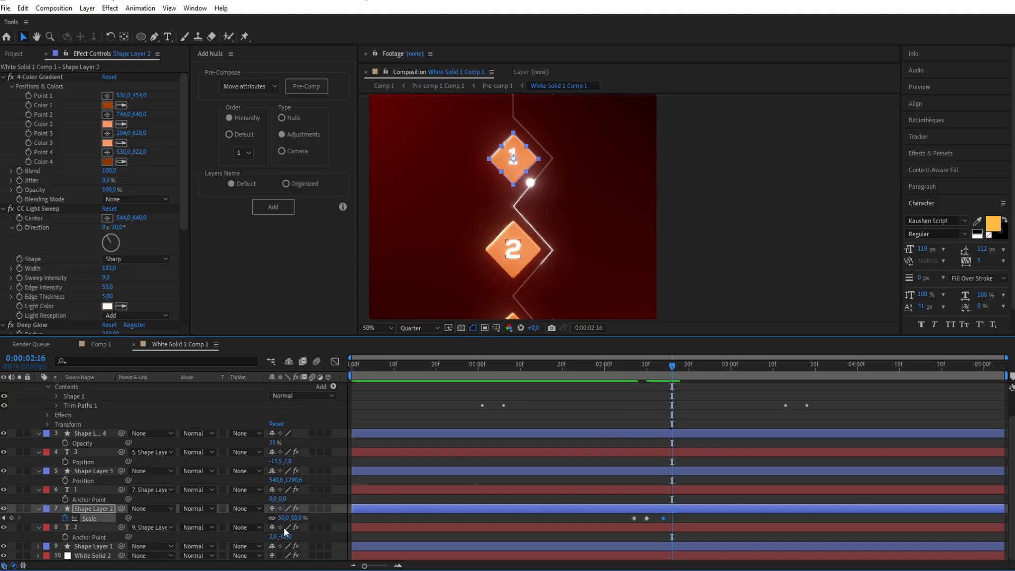
left_click_drag(626, 523, 640, 518)
left_click(680, 520)
left_click(672, 507)
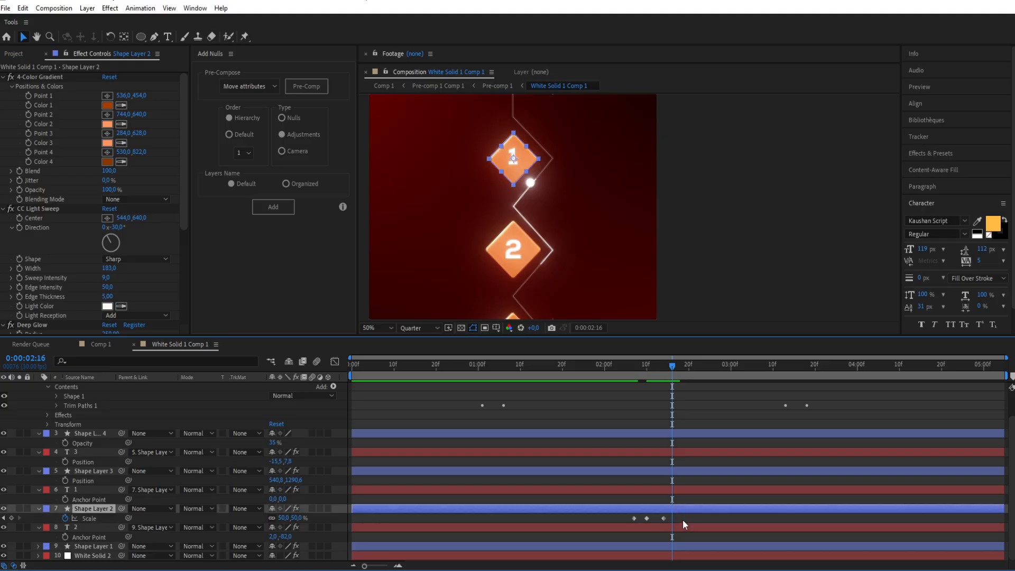
key("ctrl+v")
left_click_drag(674, 363, 636, 387)
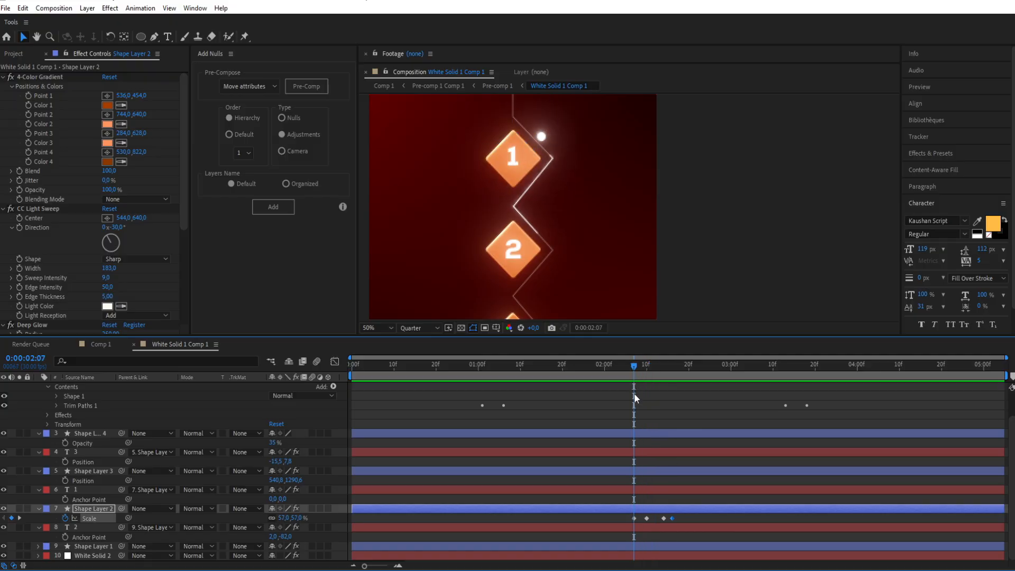
key("space")
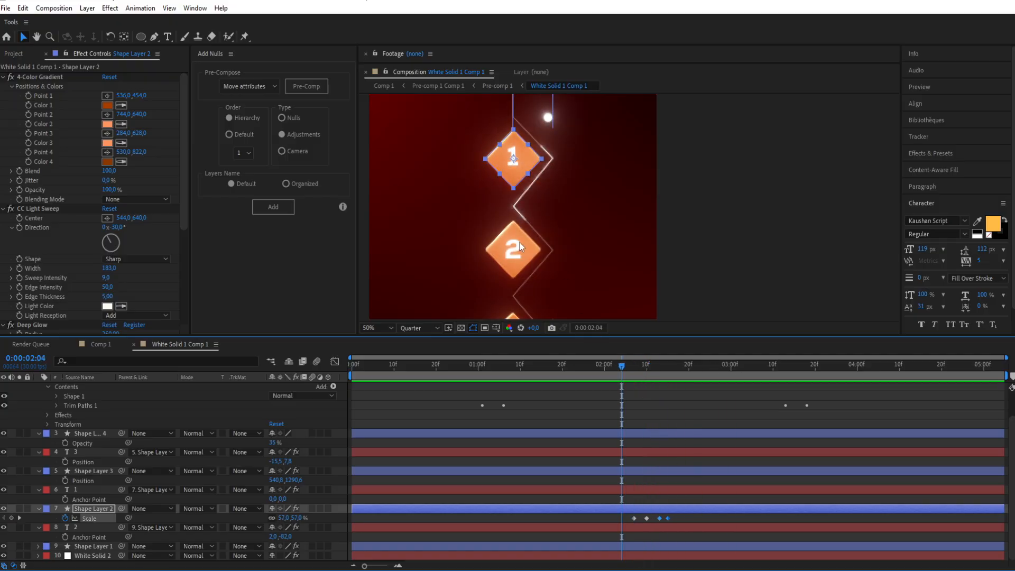
Step: Keyframe diamond 2's Scale at 0:00:03:03 and reduce it to 51% at 0:00:03:05
left_click_drag(622, 365, 744, 368)
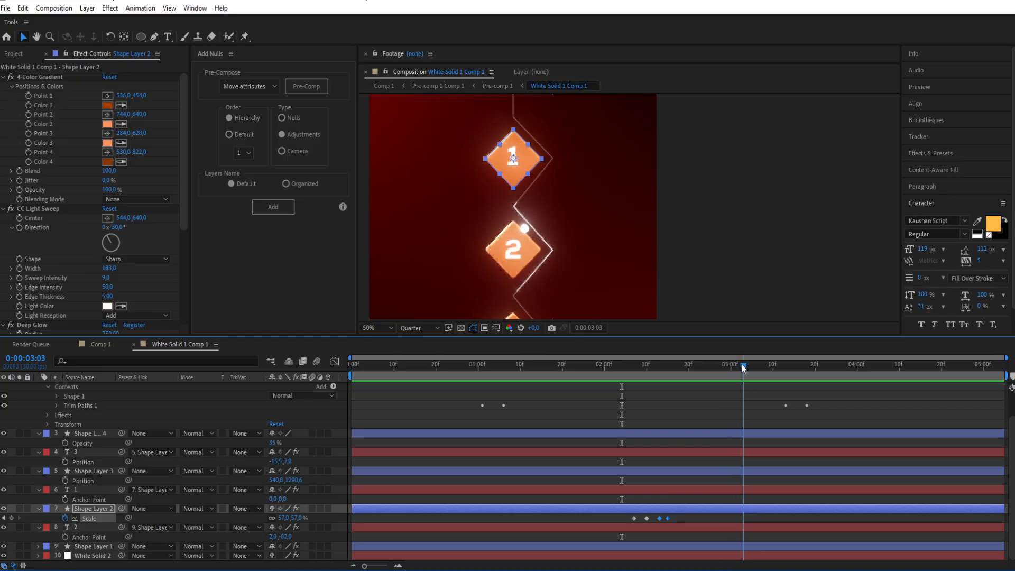
left_click(741, 547)
key("s")
left_click(64, 556)
left_click_drag(741, 367, 752, 364)
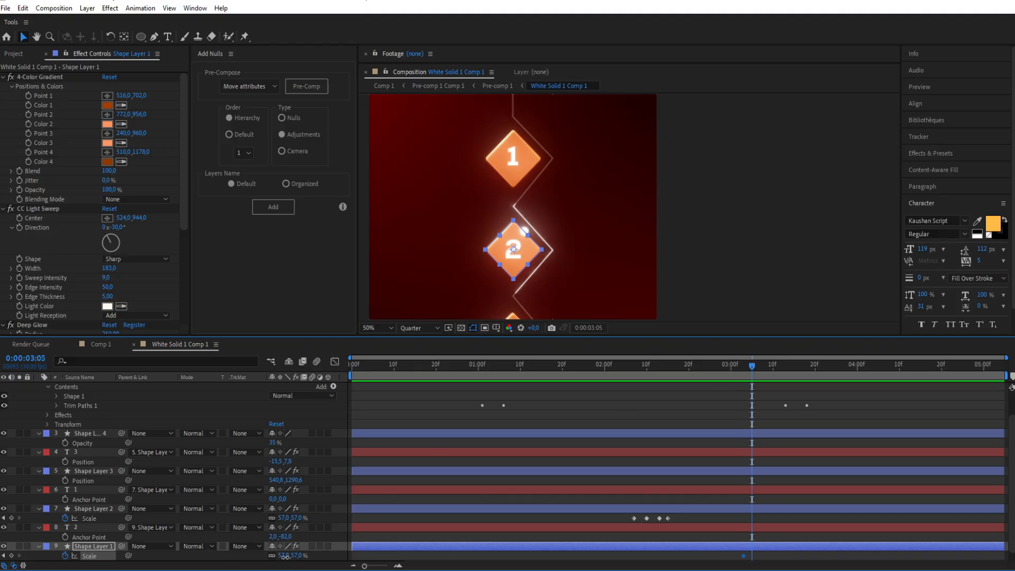
left_click_drag(286, 556, 284, 558)
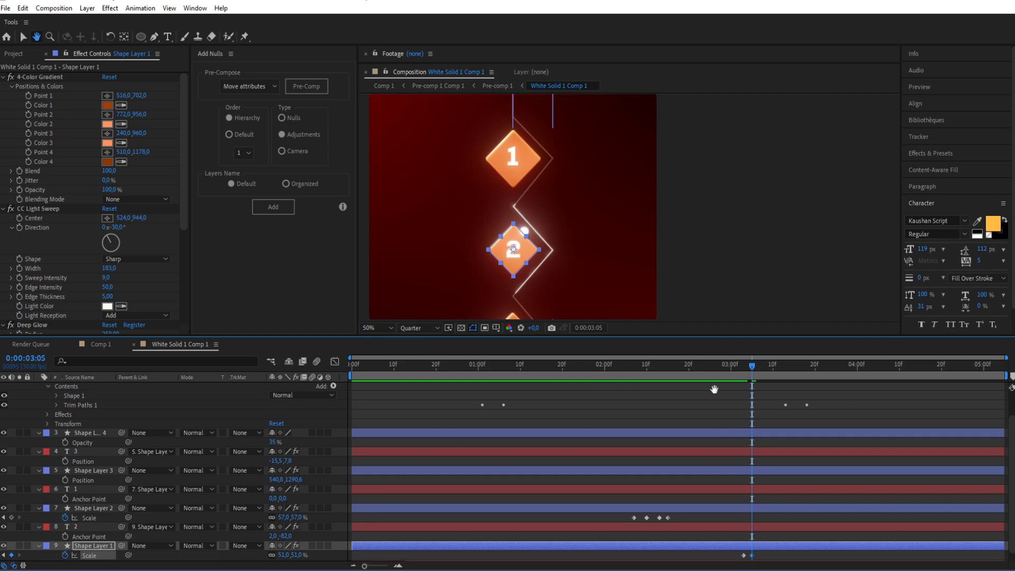
Step: Add a two-node camera to the composition with the default settings
scroll(740, 404, "down", 1)
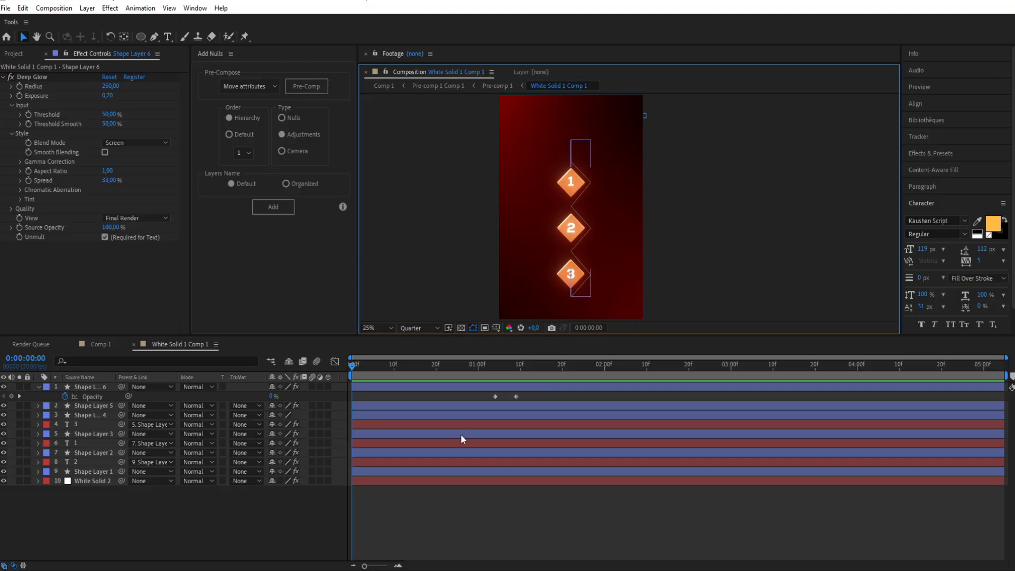
left_click(499, 367)
left_click_drag(501, 369, 440, 386)
right_click(345, 388)
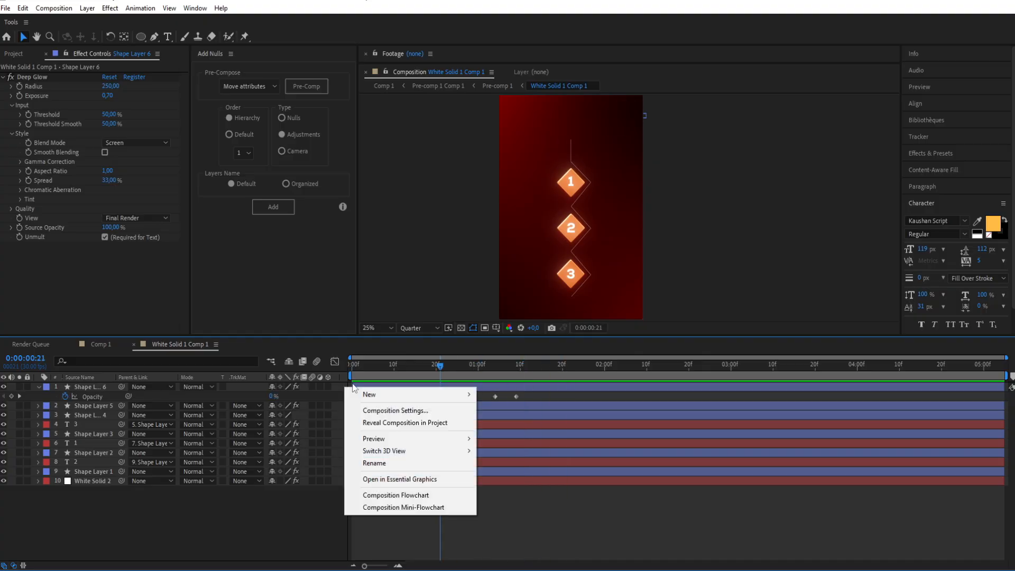
mouse_move(363, 395)
left_click(534, 447)
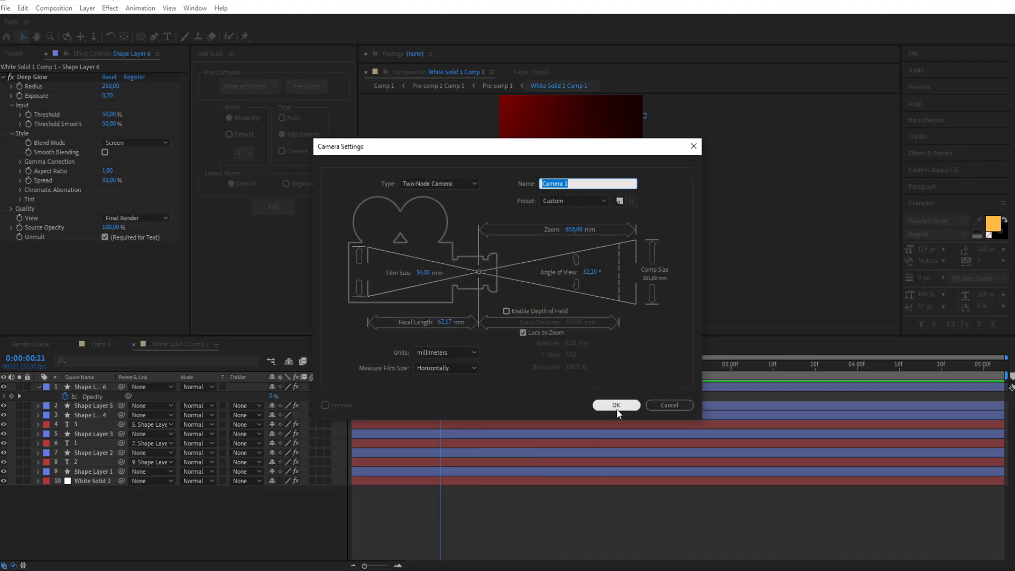
left_click(626, 410)
left_click(589, 332)
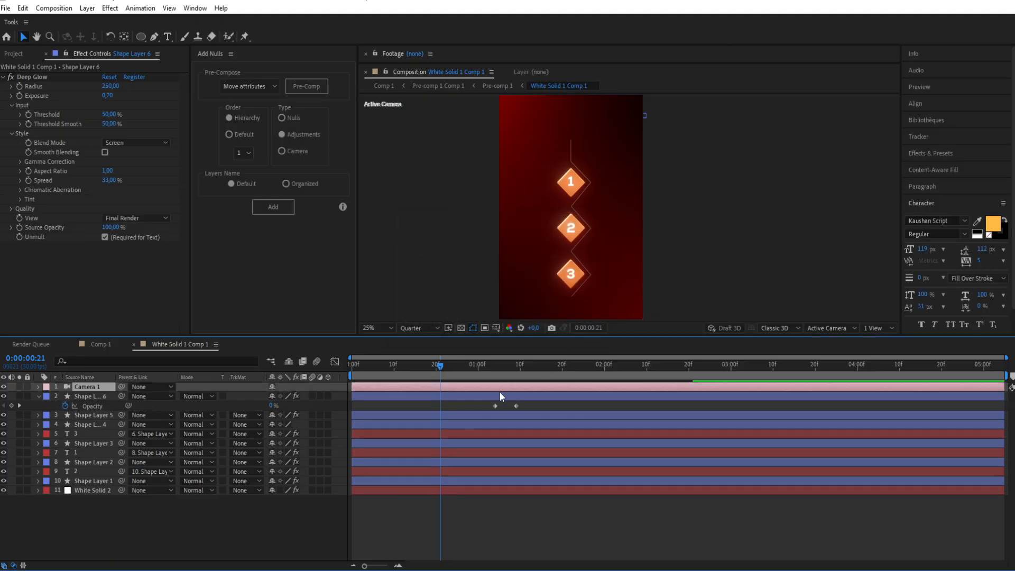
Step: Turn on 3D for all shape and number layers except the White Solid 2 background, and show only the dot layer's keyframed properties
left_click(328, 396)
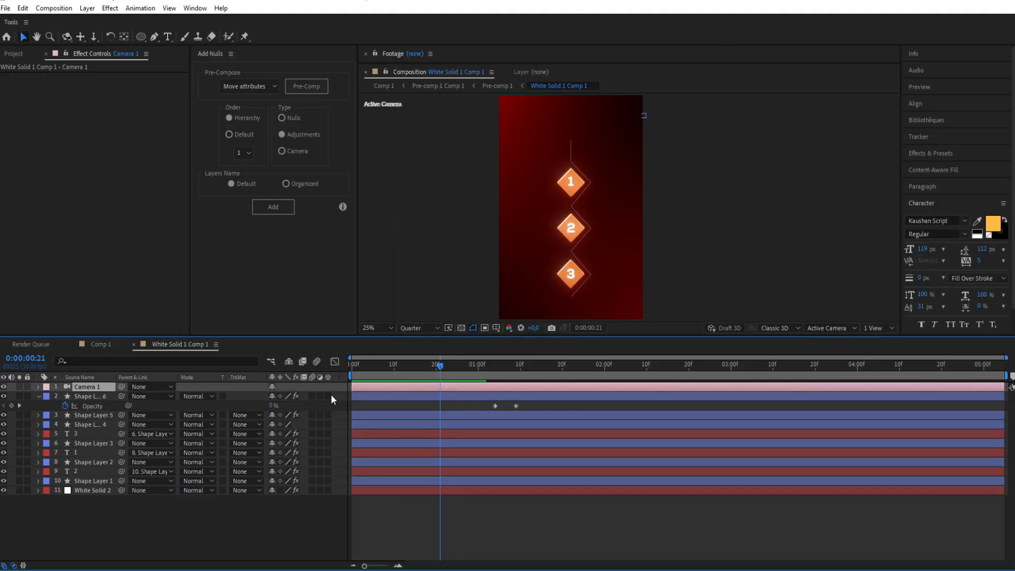
left_click_drag(327, 501, 325, 527)
left_click(416, 534)
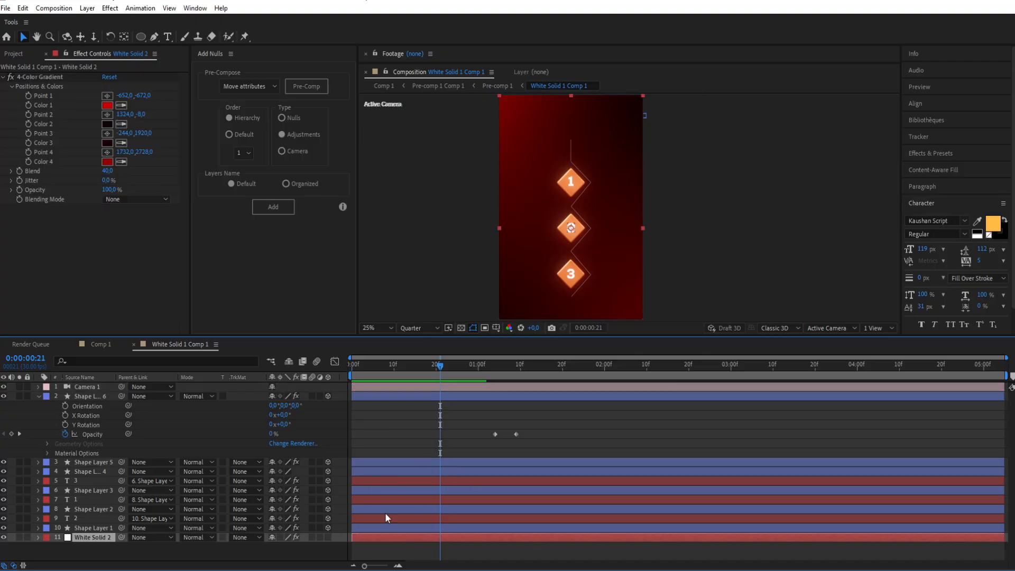
left_click(379, 396)
key("u")
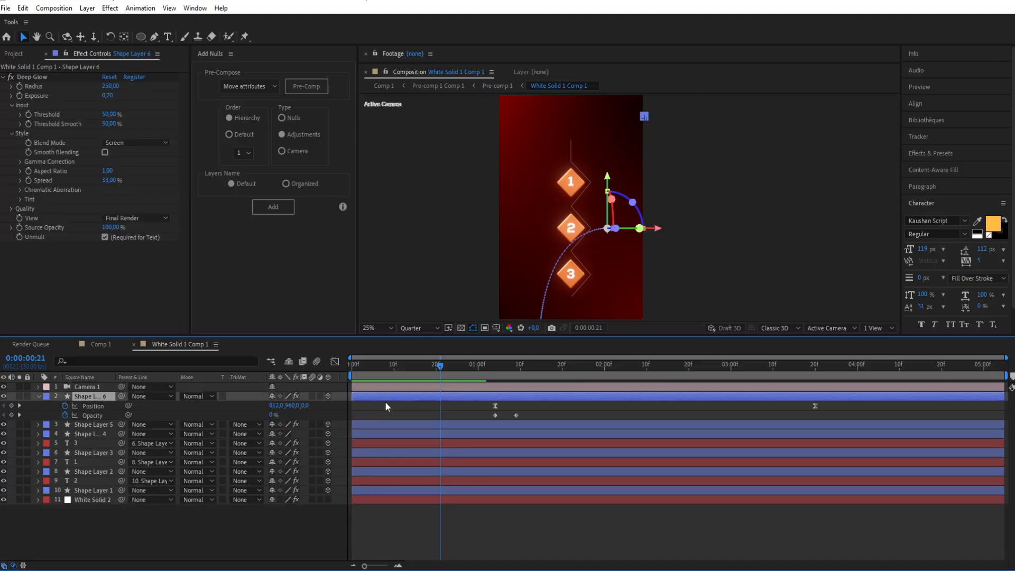
Step: Set the Add Nulls type to Nulls and create a new null object above the camera
left_click(382, 387)
left_click(291, 127)
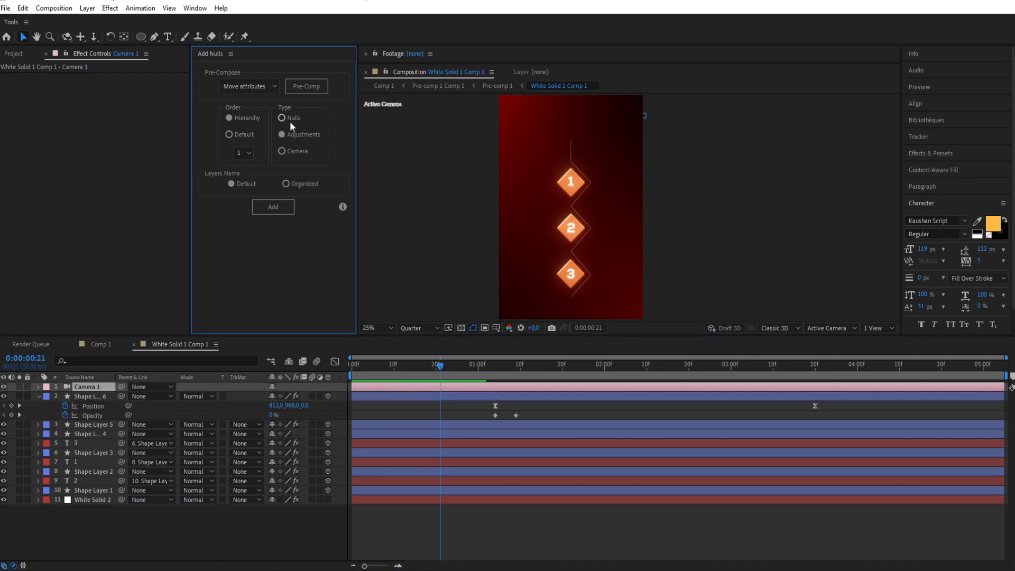
right_click(345, 390)
mouse_move(365, 397)
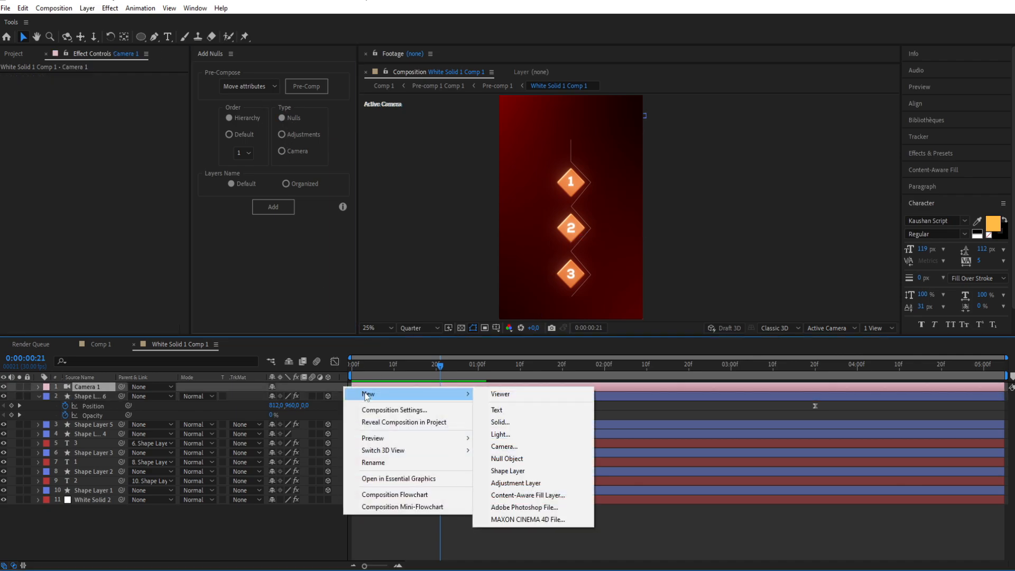
left_click(509, 460)
Step: Parent Camera 1 to the new null and make the null a 3D layer
left_click(388, 398)
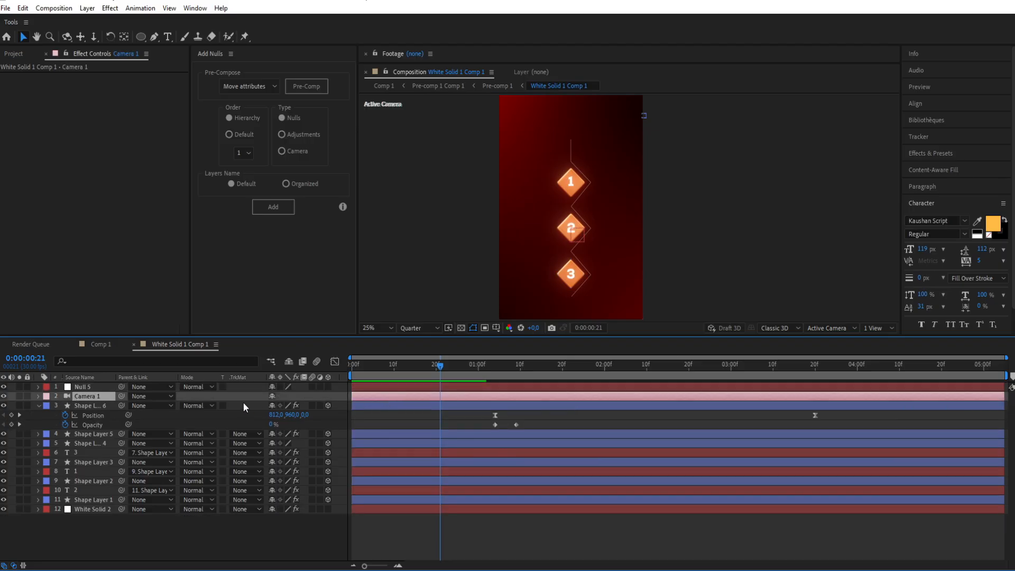
left_click_drag(122, 397, 82, 387)
left_click(458, 388)
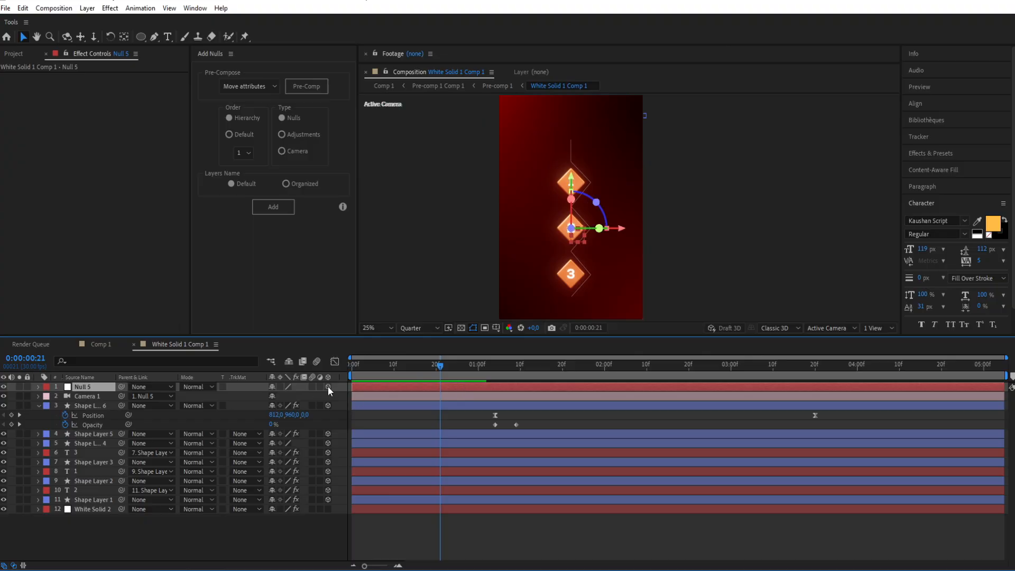
Step: Show the null's Position property and split both the null and Camera 1 at 0:00:01:18
key("p")
left_click_drag(443, 369, 555, 365)
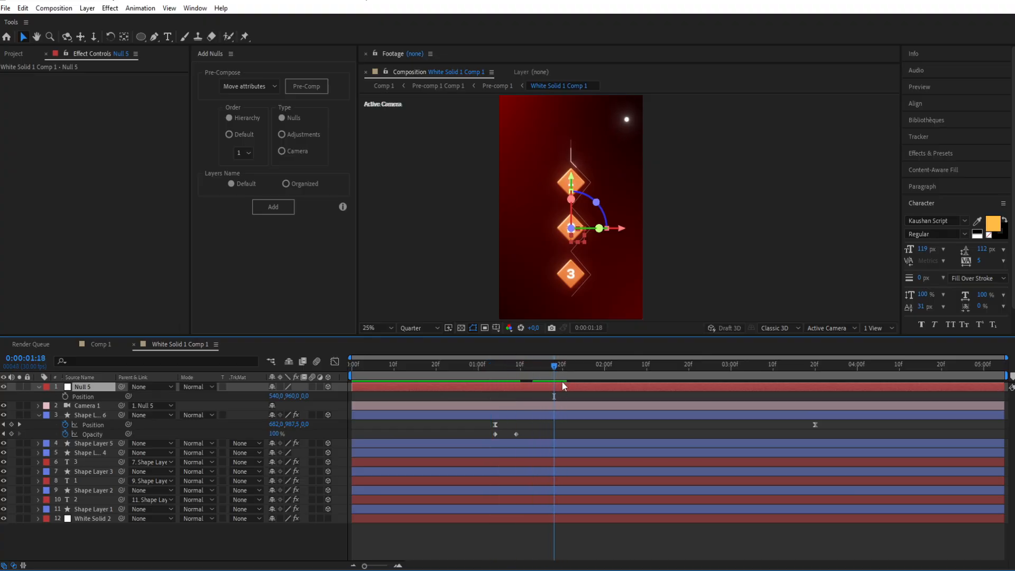
key("ctrl+shift+d")
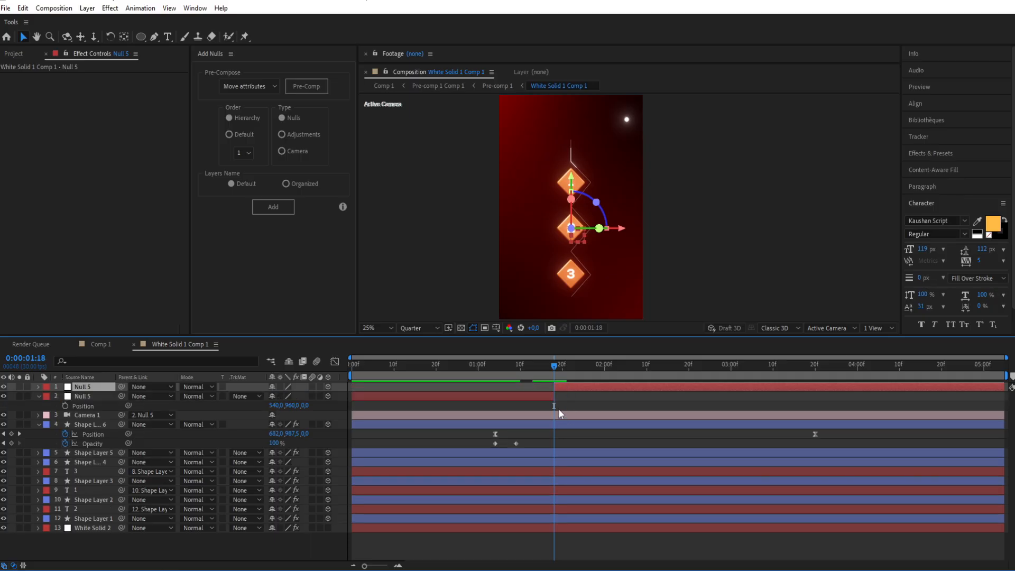
left_click(560, 414)
key("ctrl+shift+d")
Step: Keyframe the first null segment's Z position from 0 at the start to 444 just before the split, and ease both keyframes
left_click_drag(524, 366, 308, 391)
left_click(379, 396)
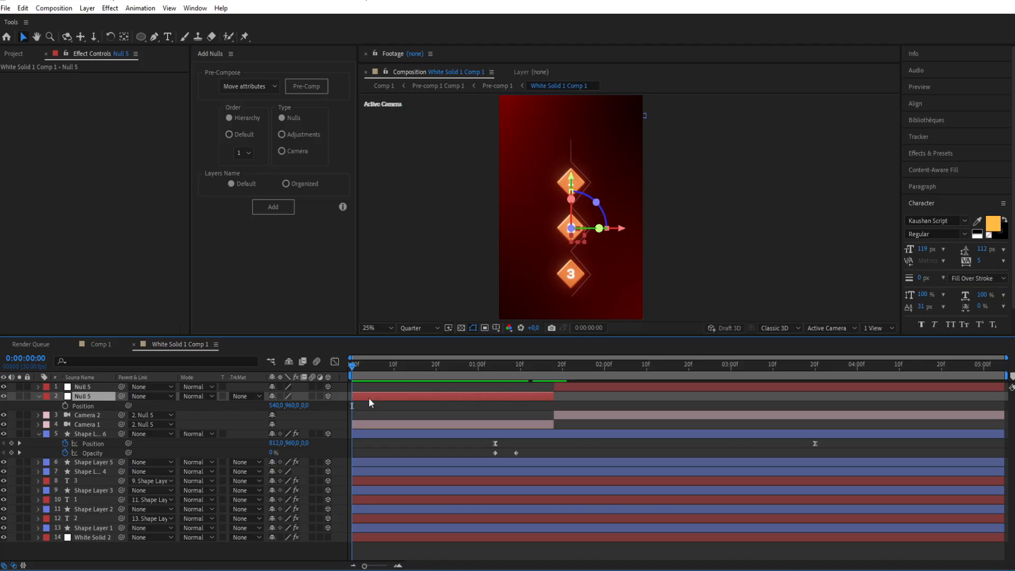
left_click(66, 406)
left_click_drag(351, 365, 444, 365)
key("comma")
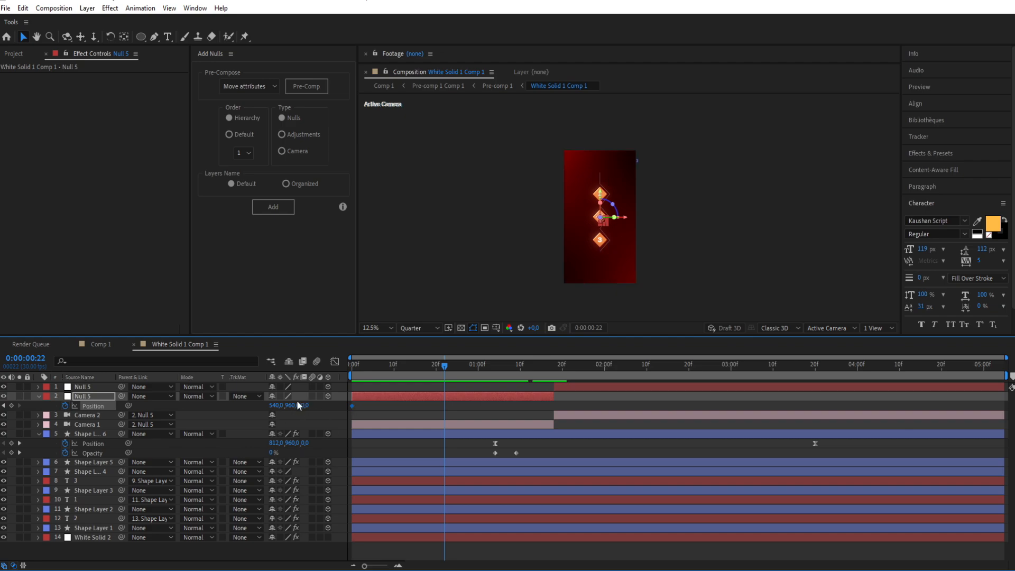
left_click_drag(304, 406, 514, 381)
left_click_drag(444, 405, 331, 409)
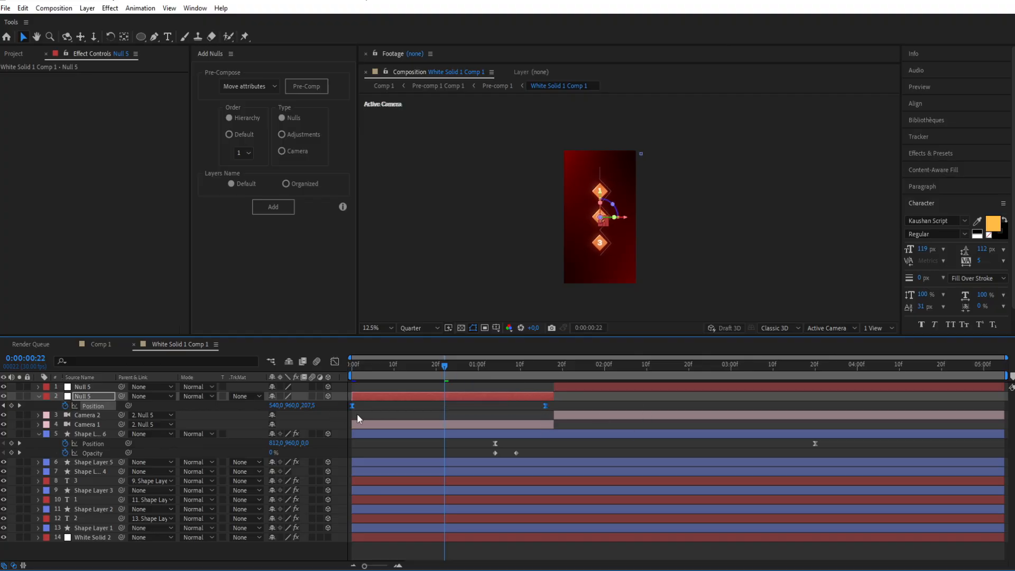
Step: Shape the first null's speed curve to peak right at the start and decelerate gradually, checking the move with previews
left_click(333, 362)
left_click_drag(557, 511, 359, 533)
left_click_drag(371, 366, 330, 361)
key("space")
key("space")
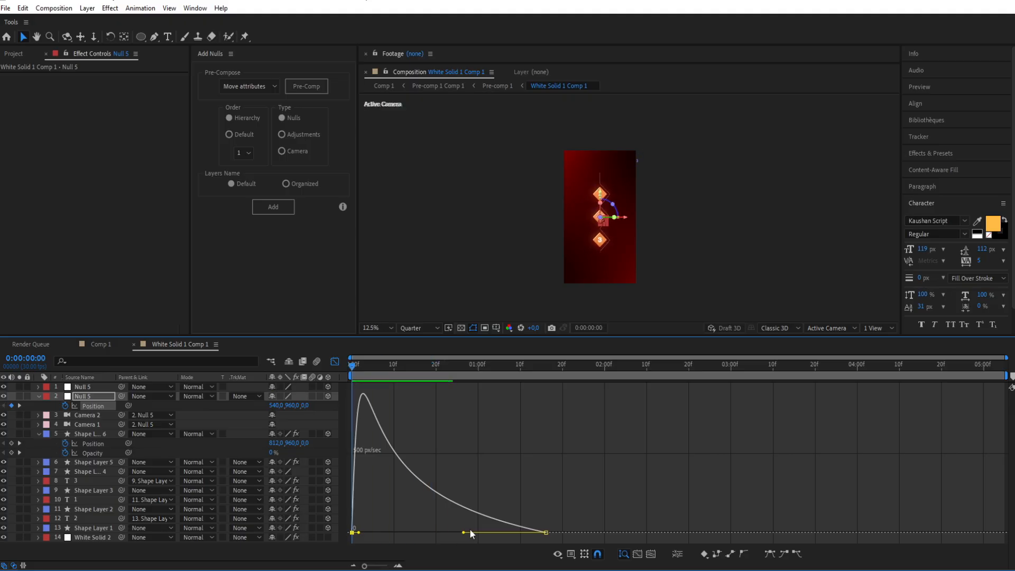
left_click_drag(468, 531, 475, 532)
key("space")
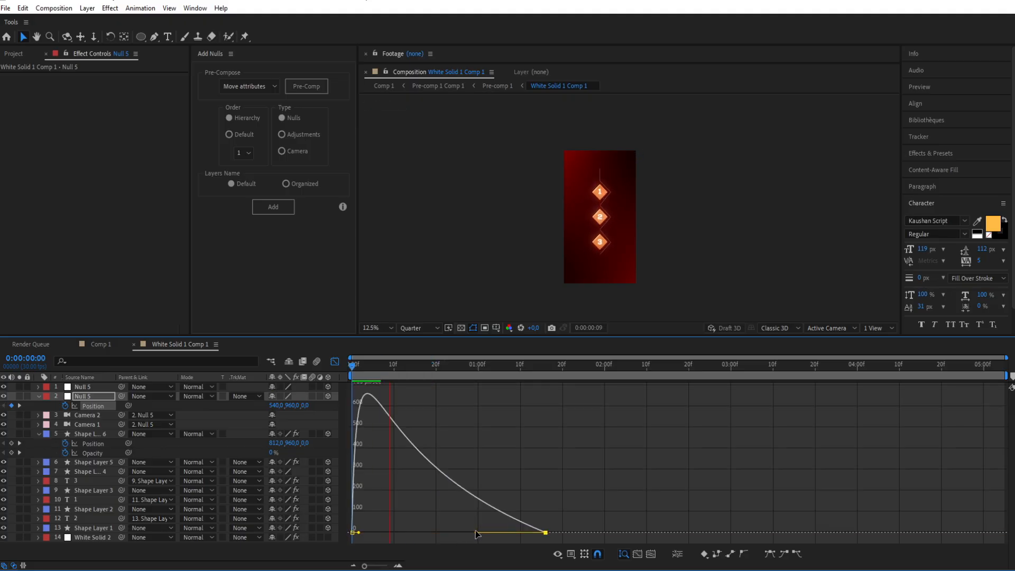
left_click(337, 364)
Step: Replace the second null and camera segments with a new default camera trimmed to start at 0:00:01:18
left_click_drag(544, 364, 555, 363)
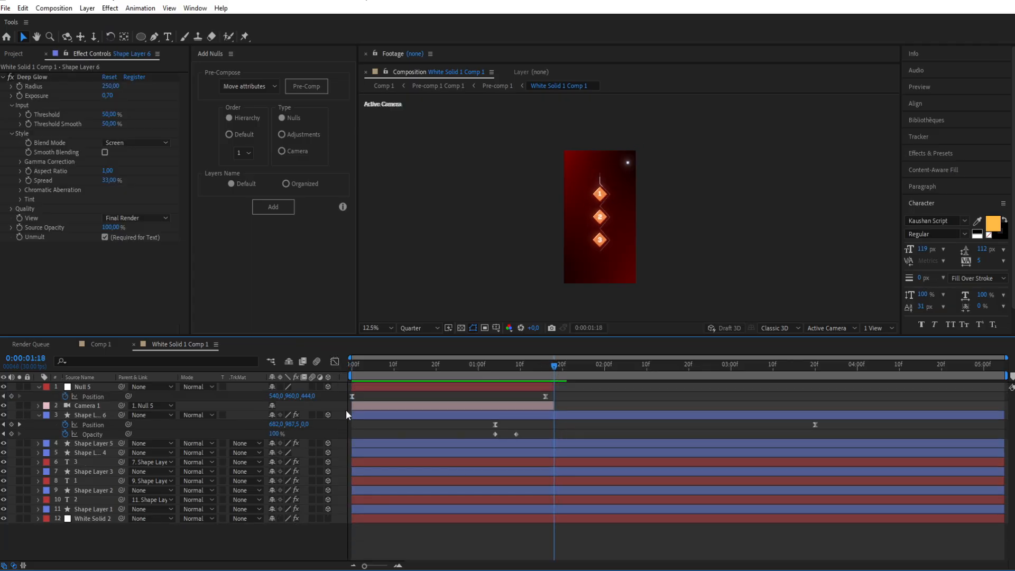
right_click(343, 419)
mouse_move(465, 423)
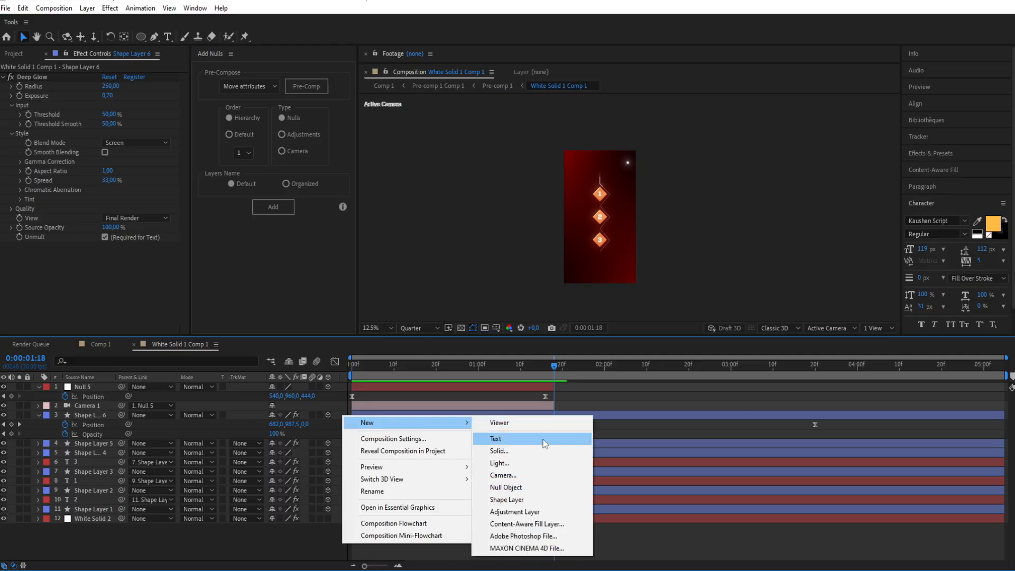
left_click(502, 476)
left_click(608, 406)
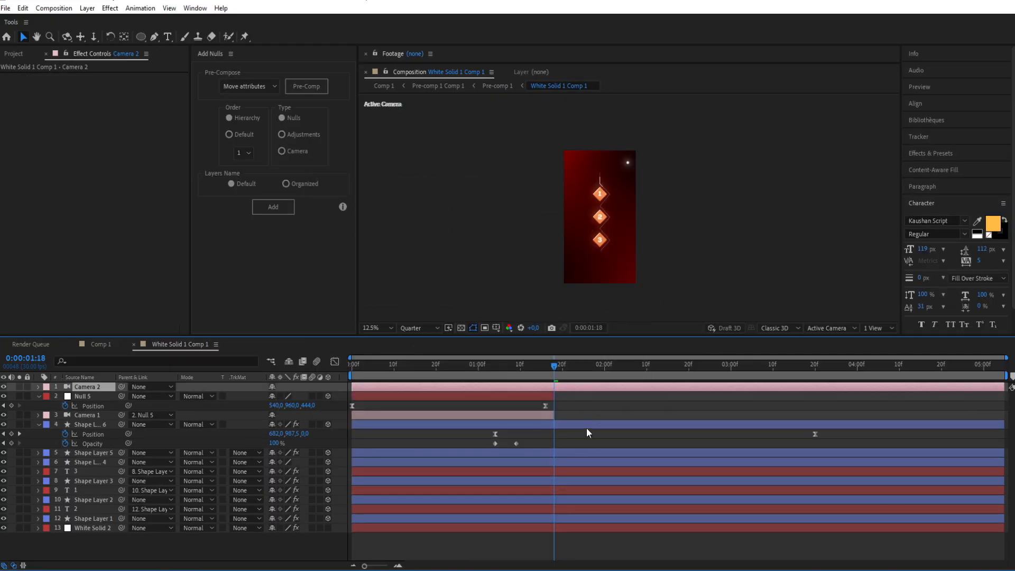
key("ctrl+shift+d")
left_click(535, 397)
key("Delete")
Step: Create a new null object above the new camera and trim it to start at 0:00:01:18
left_click(575, 366)
left_click(61, 389)
right_click(322, 389)
mouse_move(389, 396)
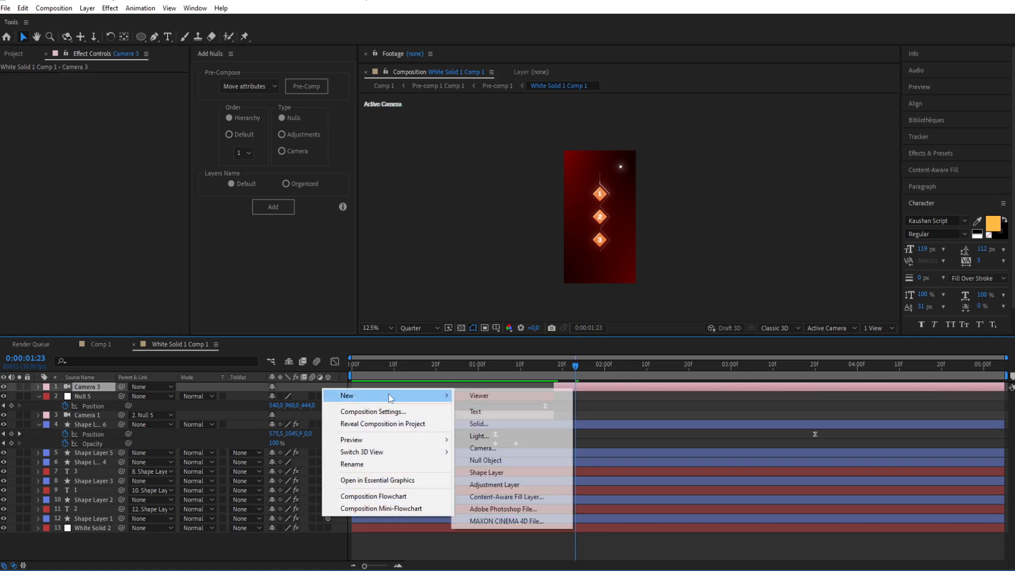
left_click(494, 461)
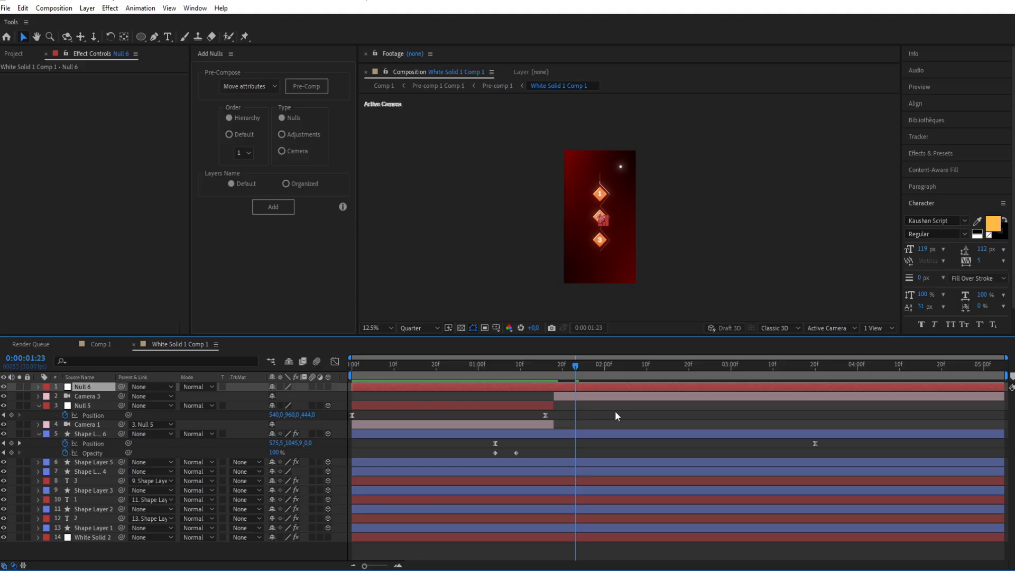
left_click_drag(566, 367, 554, 374)
key("ctrl+shift+d")
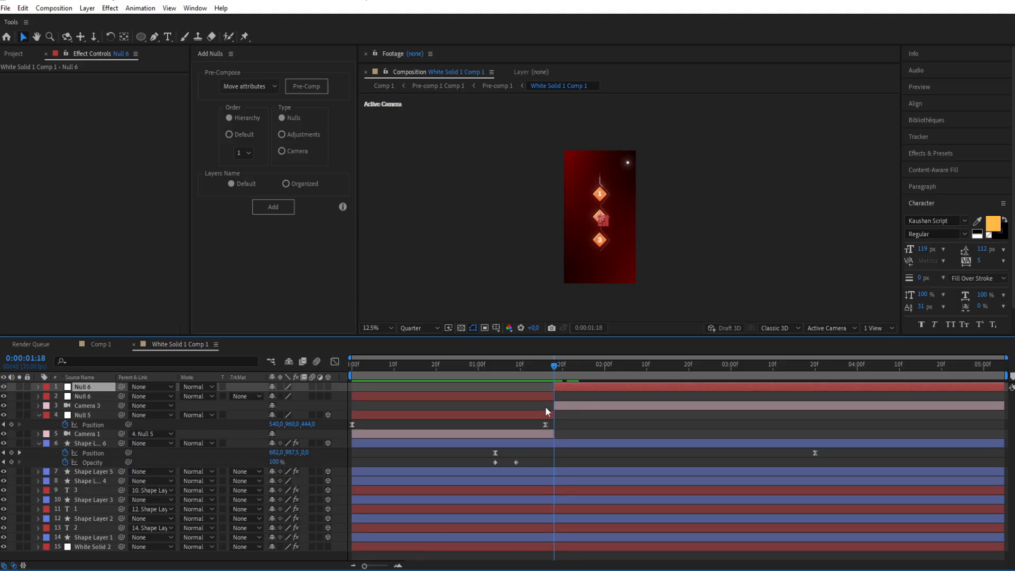
left_click(575, 370)
left_click(543, 396)
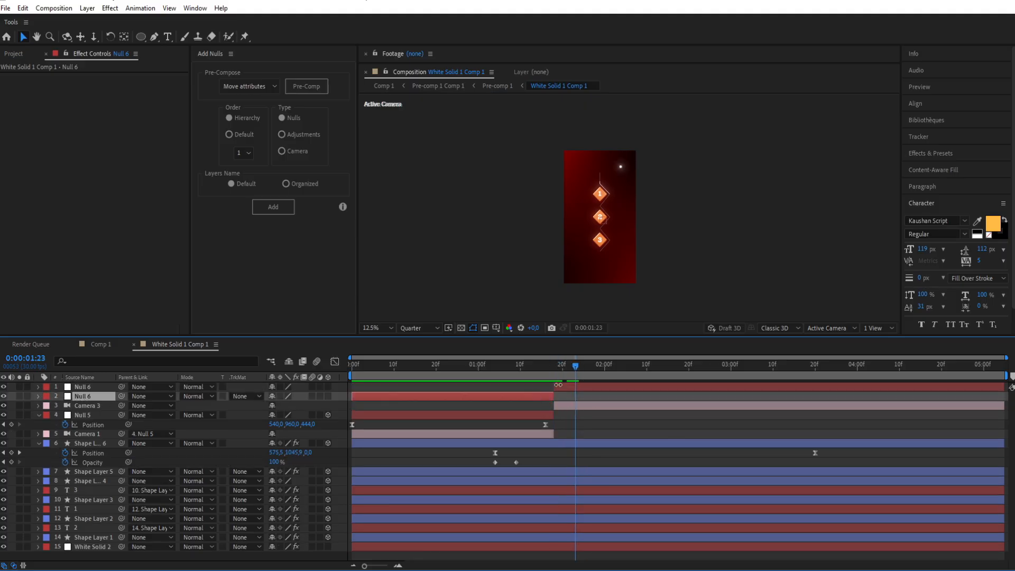
key("Delete")
Step: Parent Camera 3 to the new null, make the null a 3D layer and start keyframing its Position
left_click(560, 398)
left_click_drag(122, 396, 85, 388)
left_click(85, 387)
key("p")
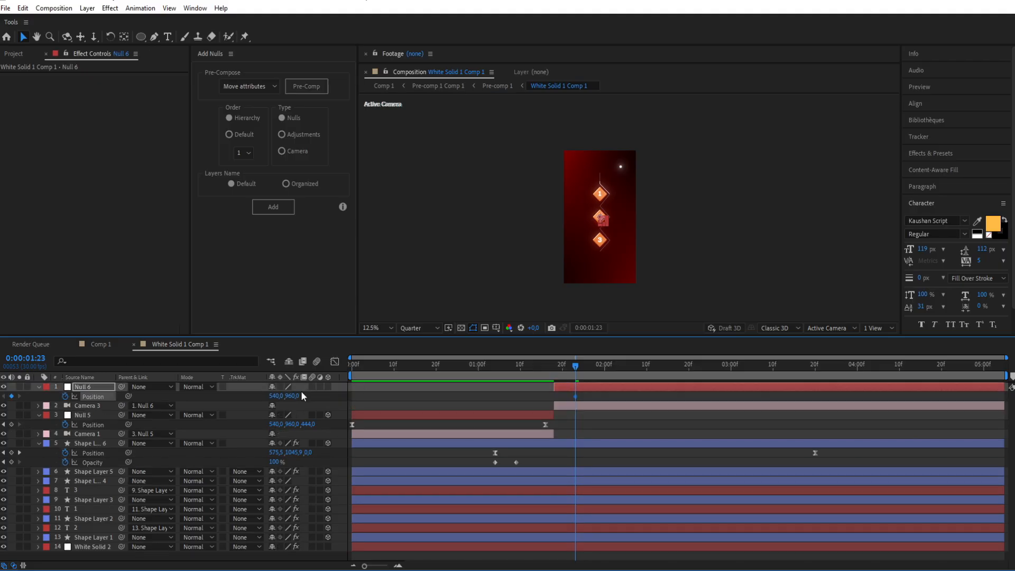
left_click(328, 386)
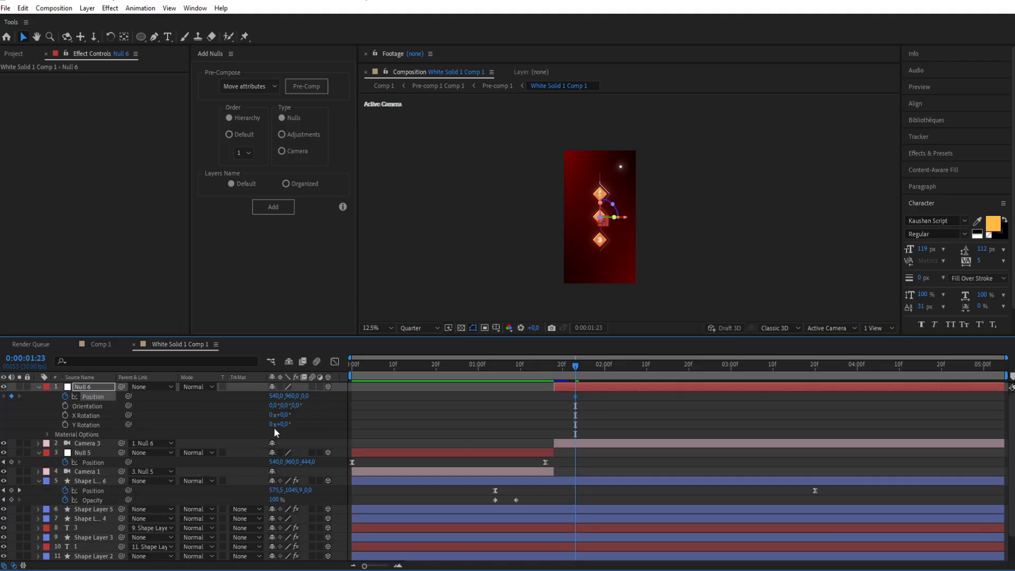
left_click(39, 387)
Step: Set Null 6's position to 609, 605, 909 and place its keyframe at 0:00:01:18
left_click_drag(304, 402, 763, 386)
left_click_drag(289, 399, 5, 498)
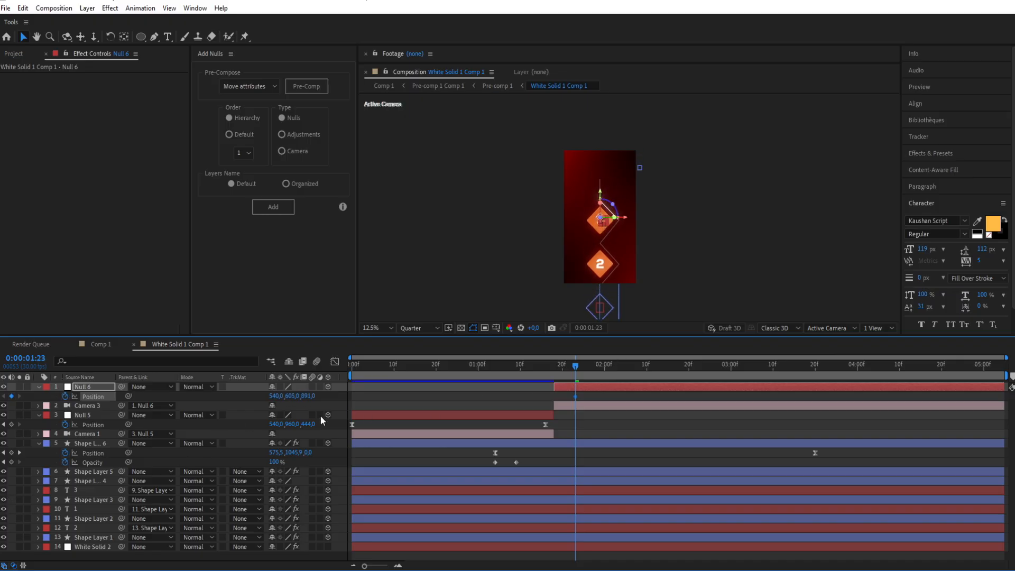
left_click_drag(311, 401, 353, 413)
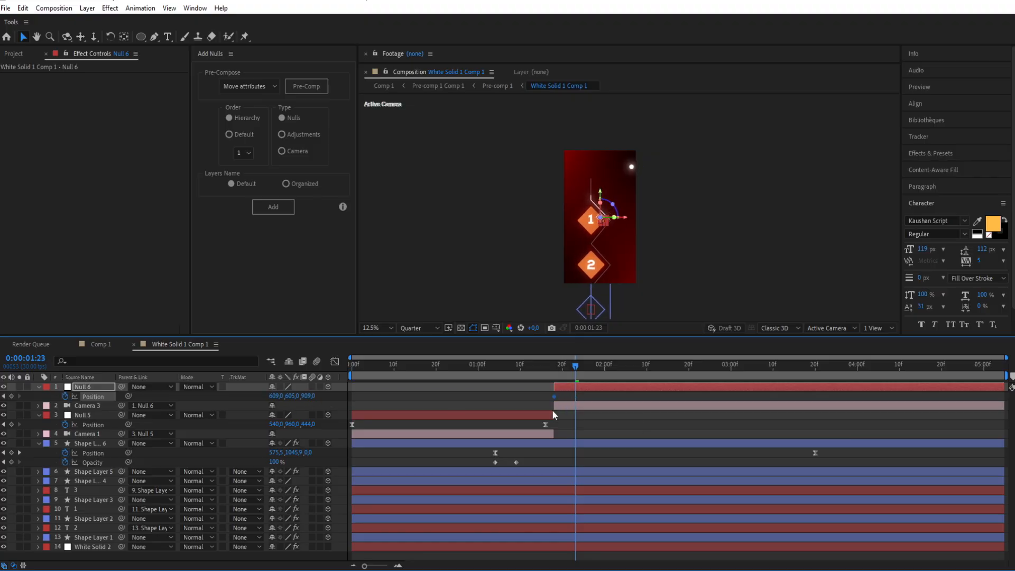
Step: At 0:00:03:09, keyframe Null 6's position at 609, 953, 956 and apply Easy Ease to both keyframes
left_click_drag(578, 366, 769, 391)
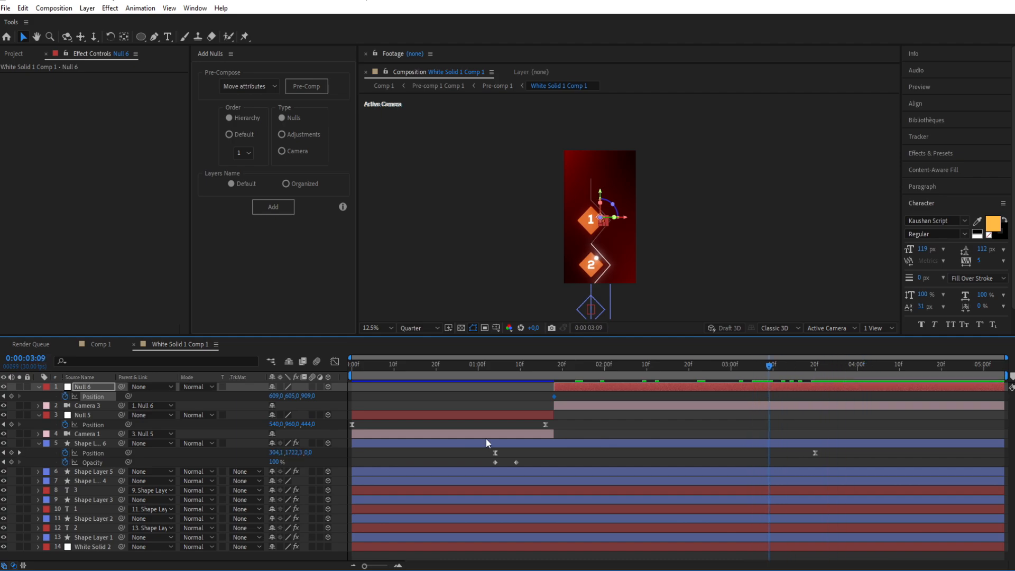
left_click_drag(292, 396, 333, 396)
left_click_drag(788, 404, 500, 410)
key("F9")
Step: Shape Null 6's speed curve to peak early with a long slow-down, and move its end keyframe past the four-second mark
left_click(335, 362)
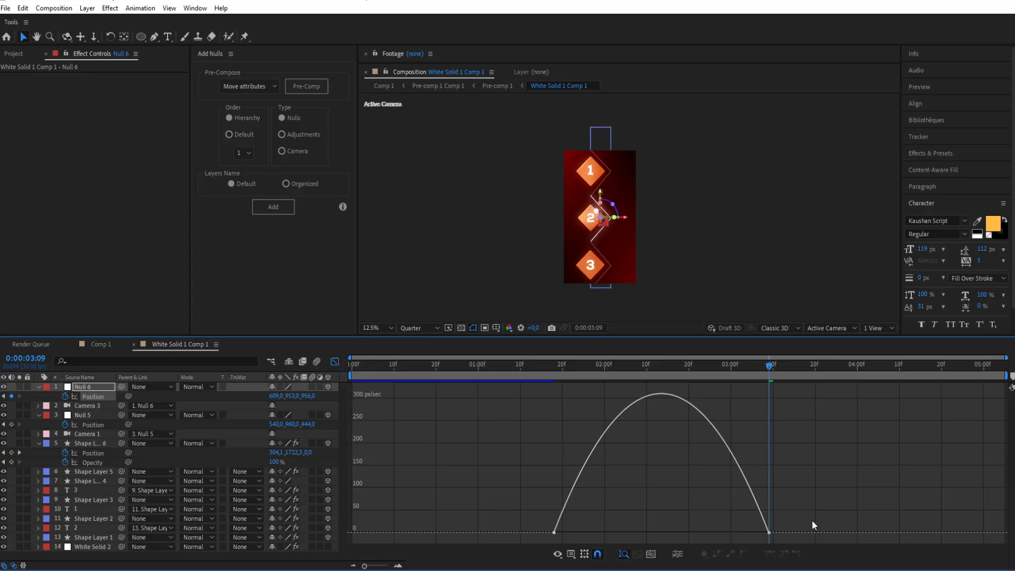
left_click_drag(734, 533, 683, 536)
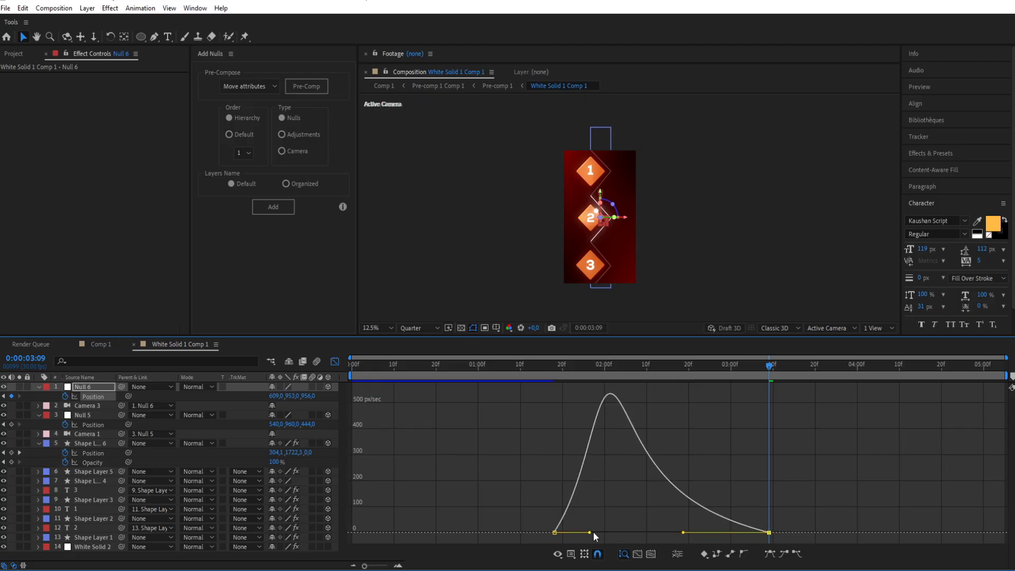
left_click(533, 365)
left_click(426, 414)
left_click(335, 362)
key("space")
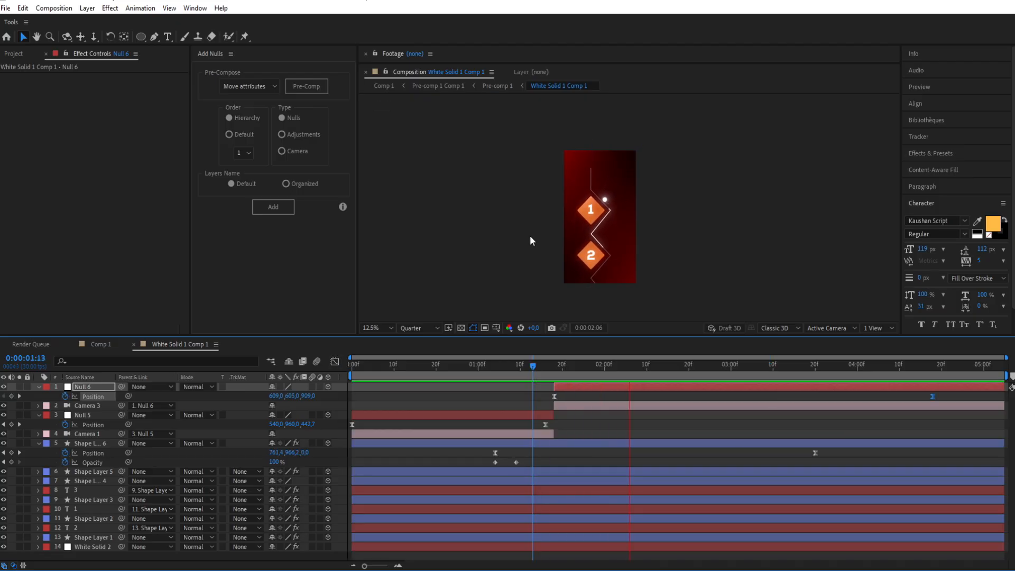
left_click_drag(534, 366, 275, 366)
left_click(435, 205)
left_click(435, 204)
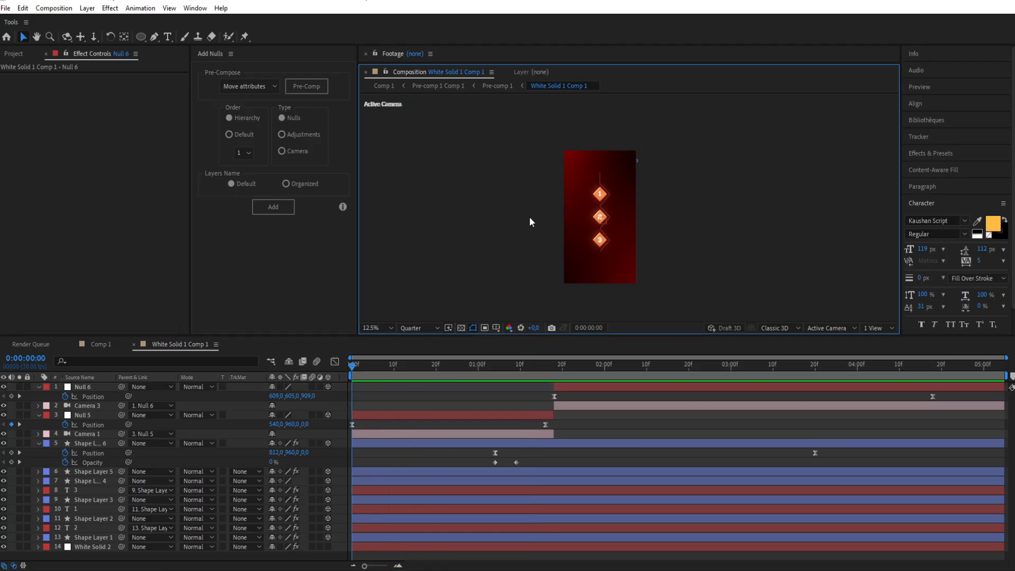